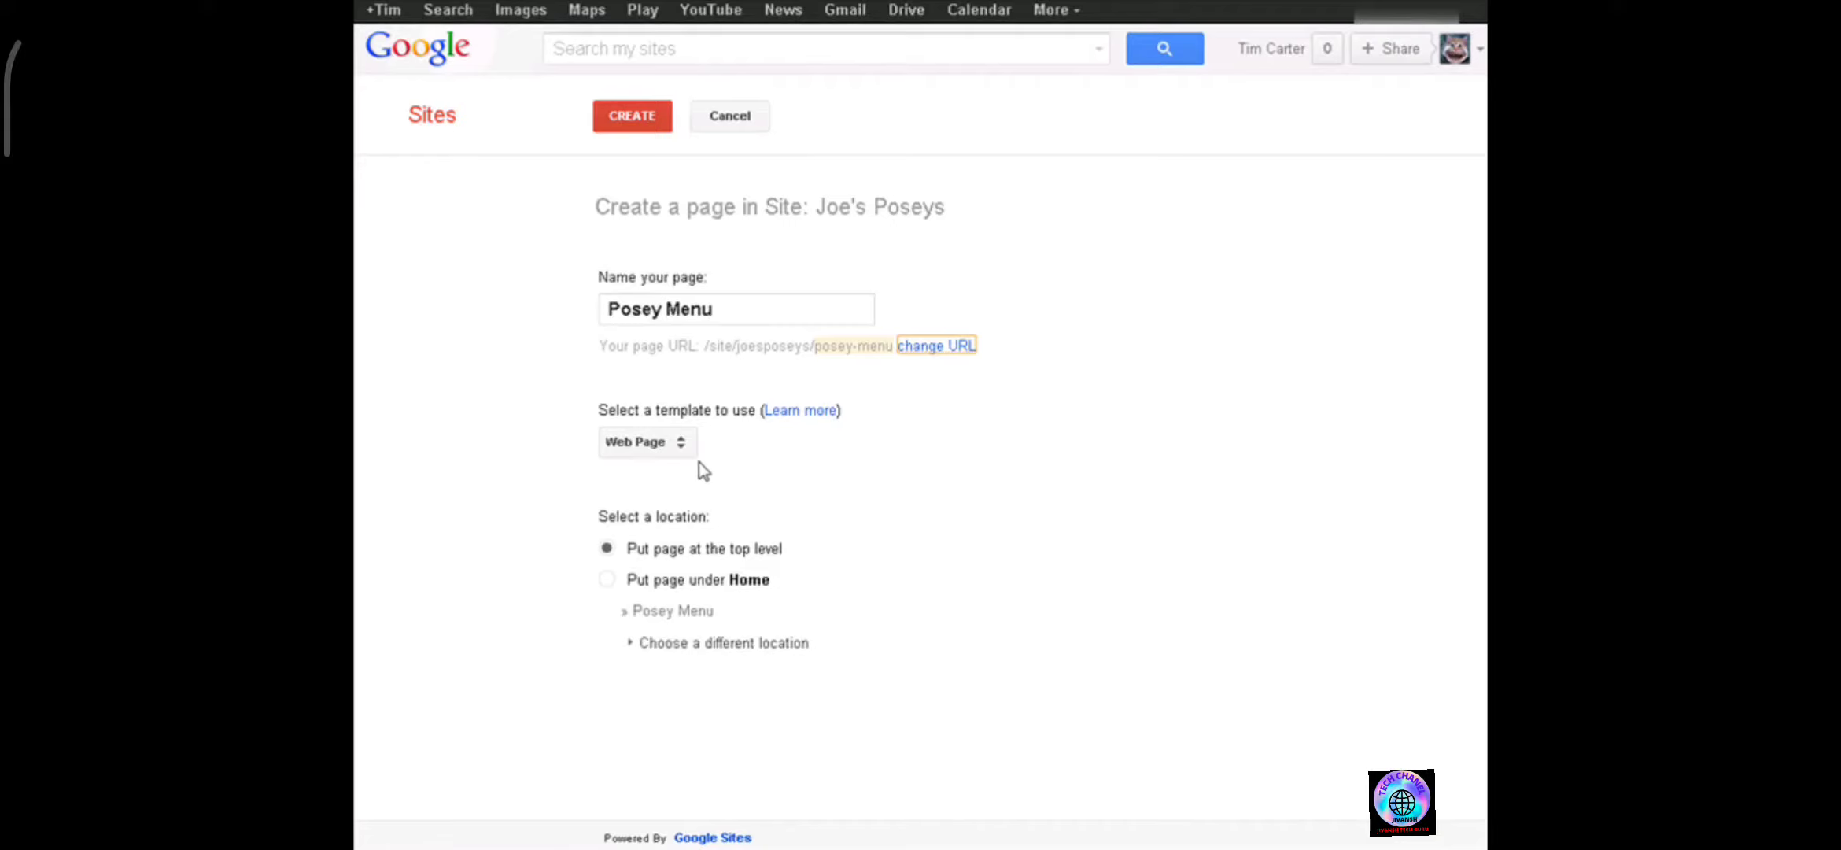
Create the Posey Menu page at the top level using the Web Page template.
left_click(682, 456)
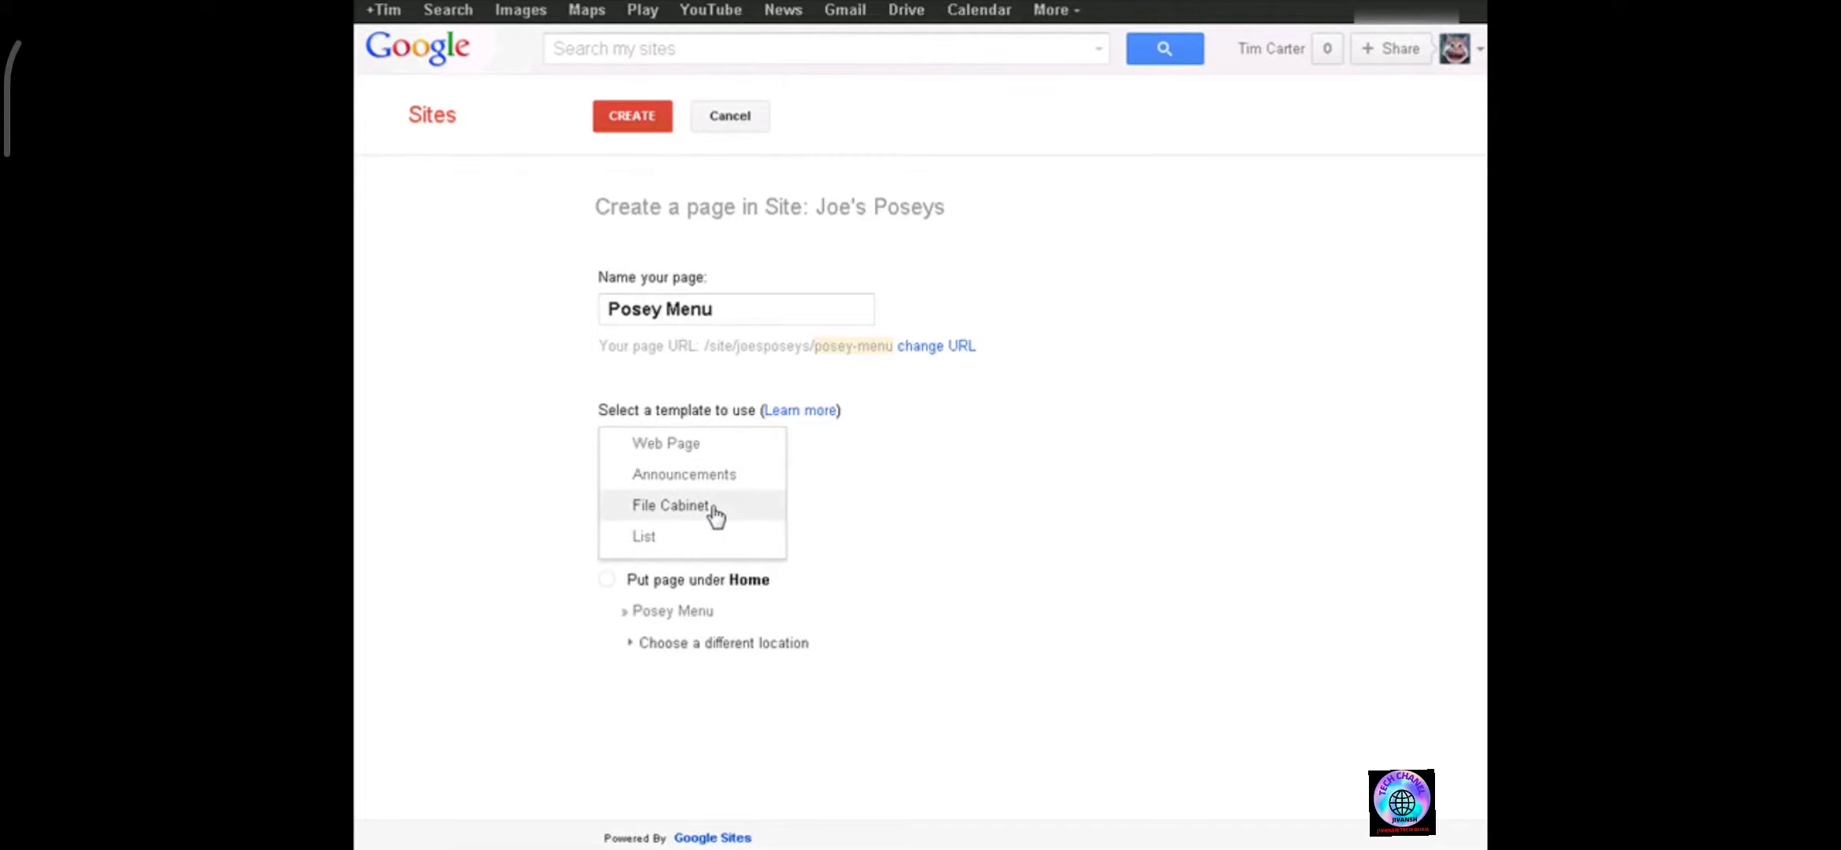
left_click(1103, 481)
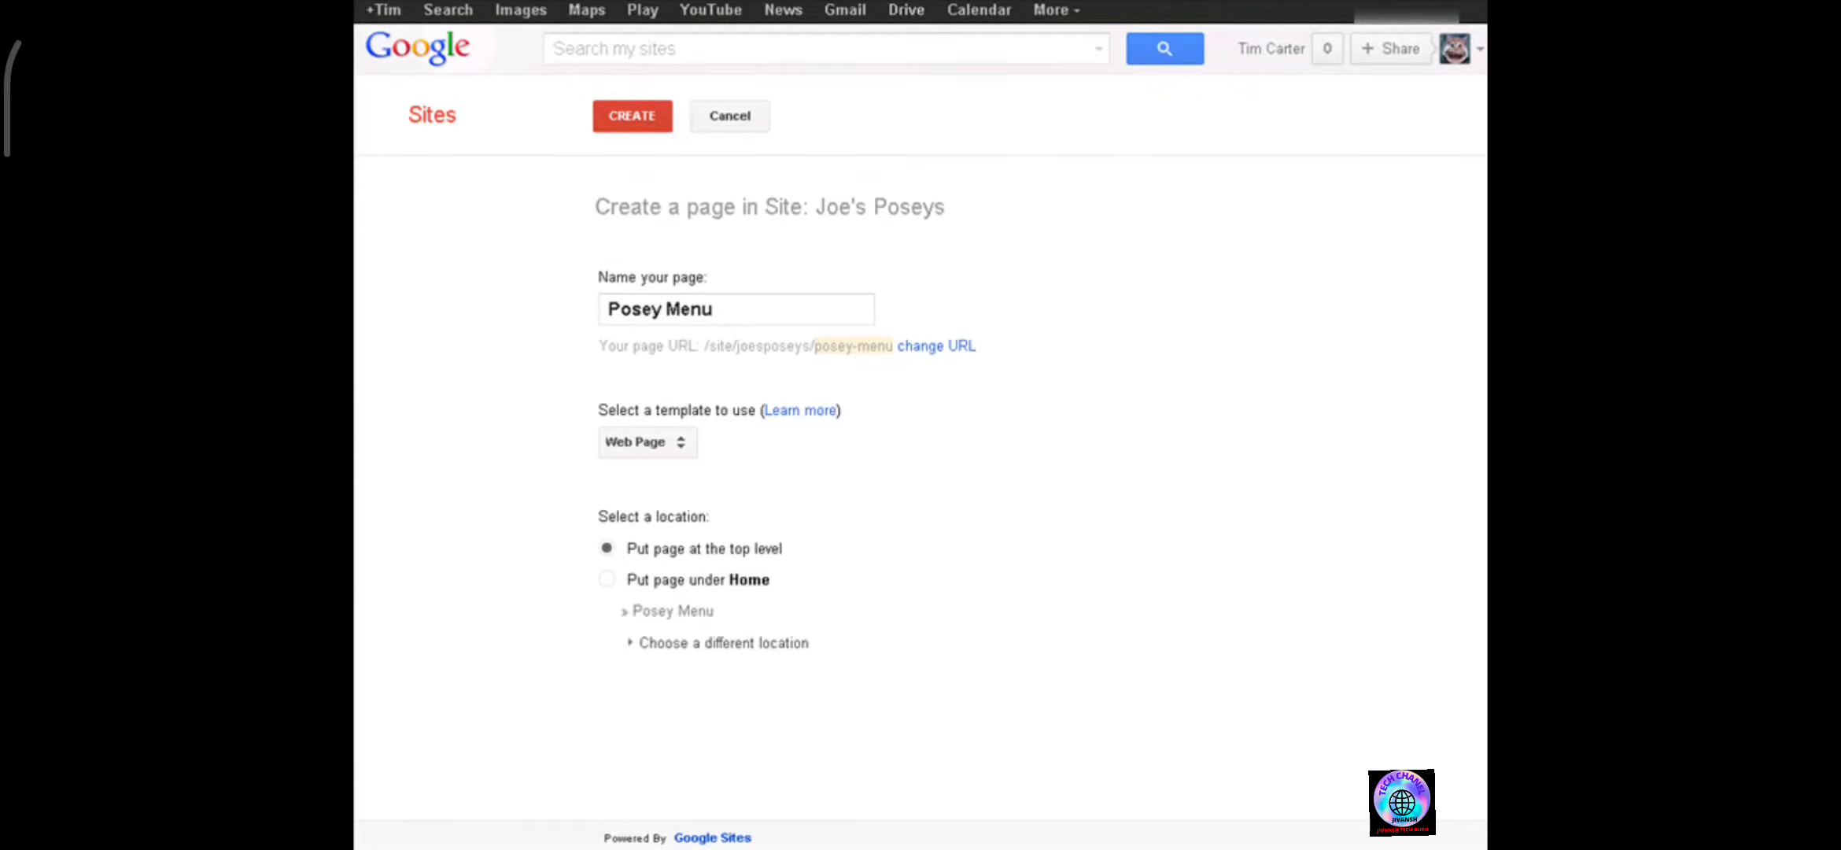
left_click(632, 118)
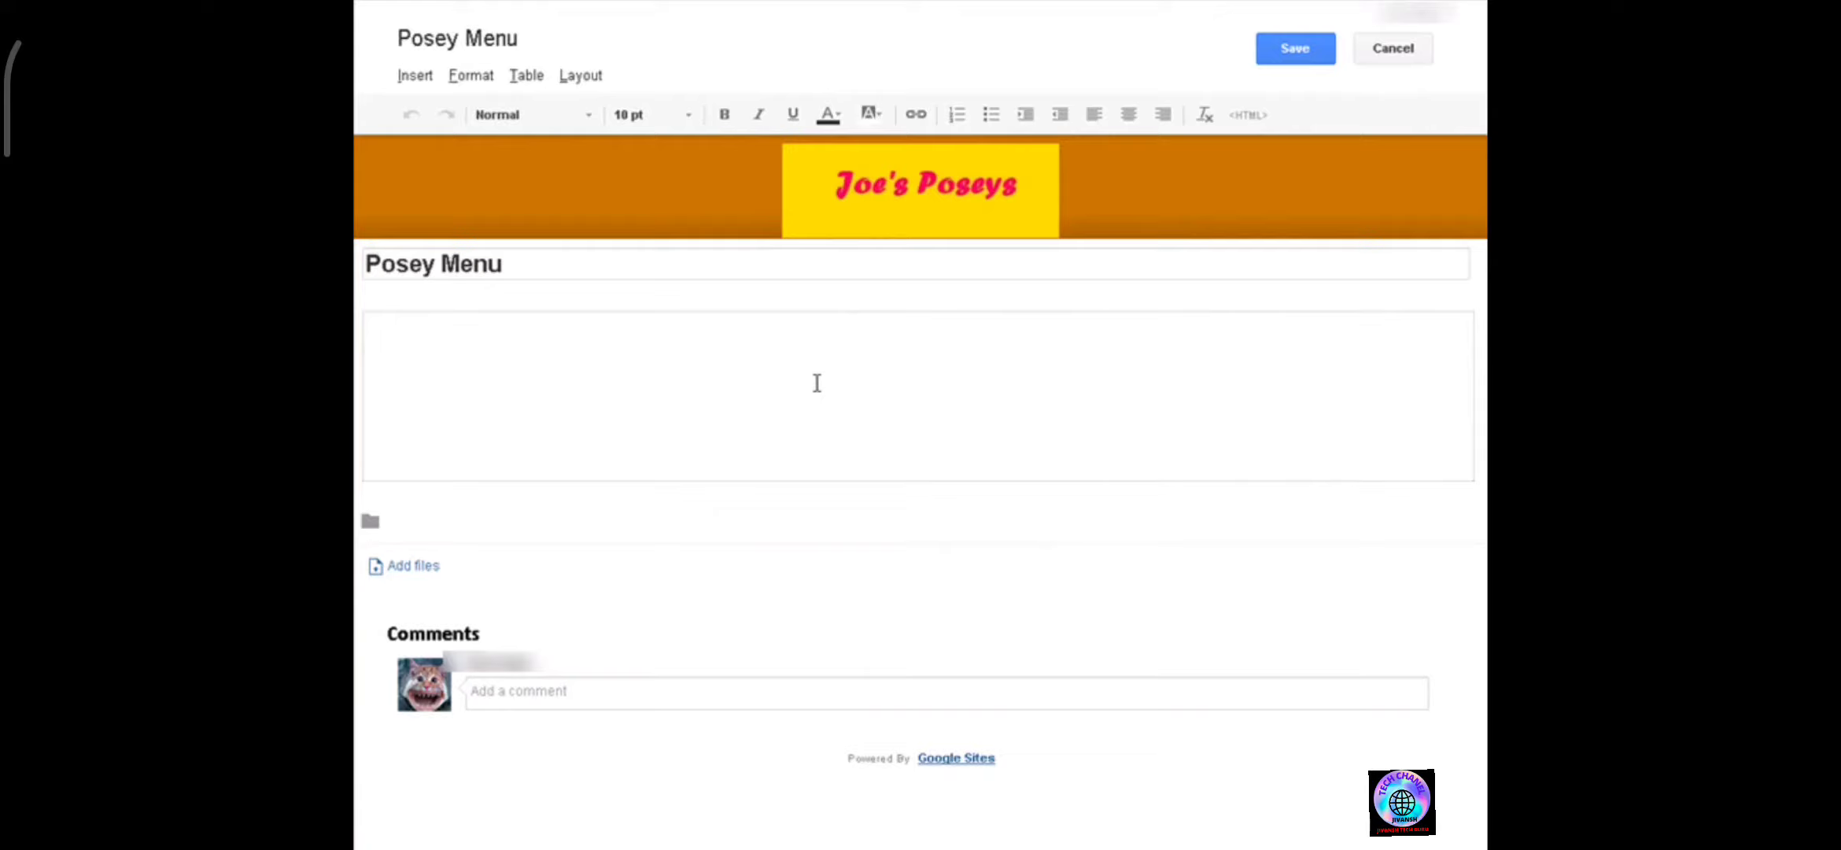
Paste the Rosey Posey and Custom Arrangement text into the page body and save the page.
type("Rosey Posey Our Roses Are Freshly Cut Daily  Custom Arrangement Call us to discuss your needs.")
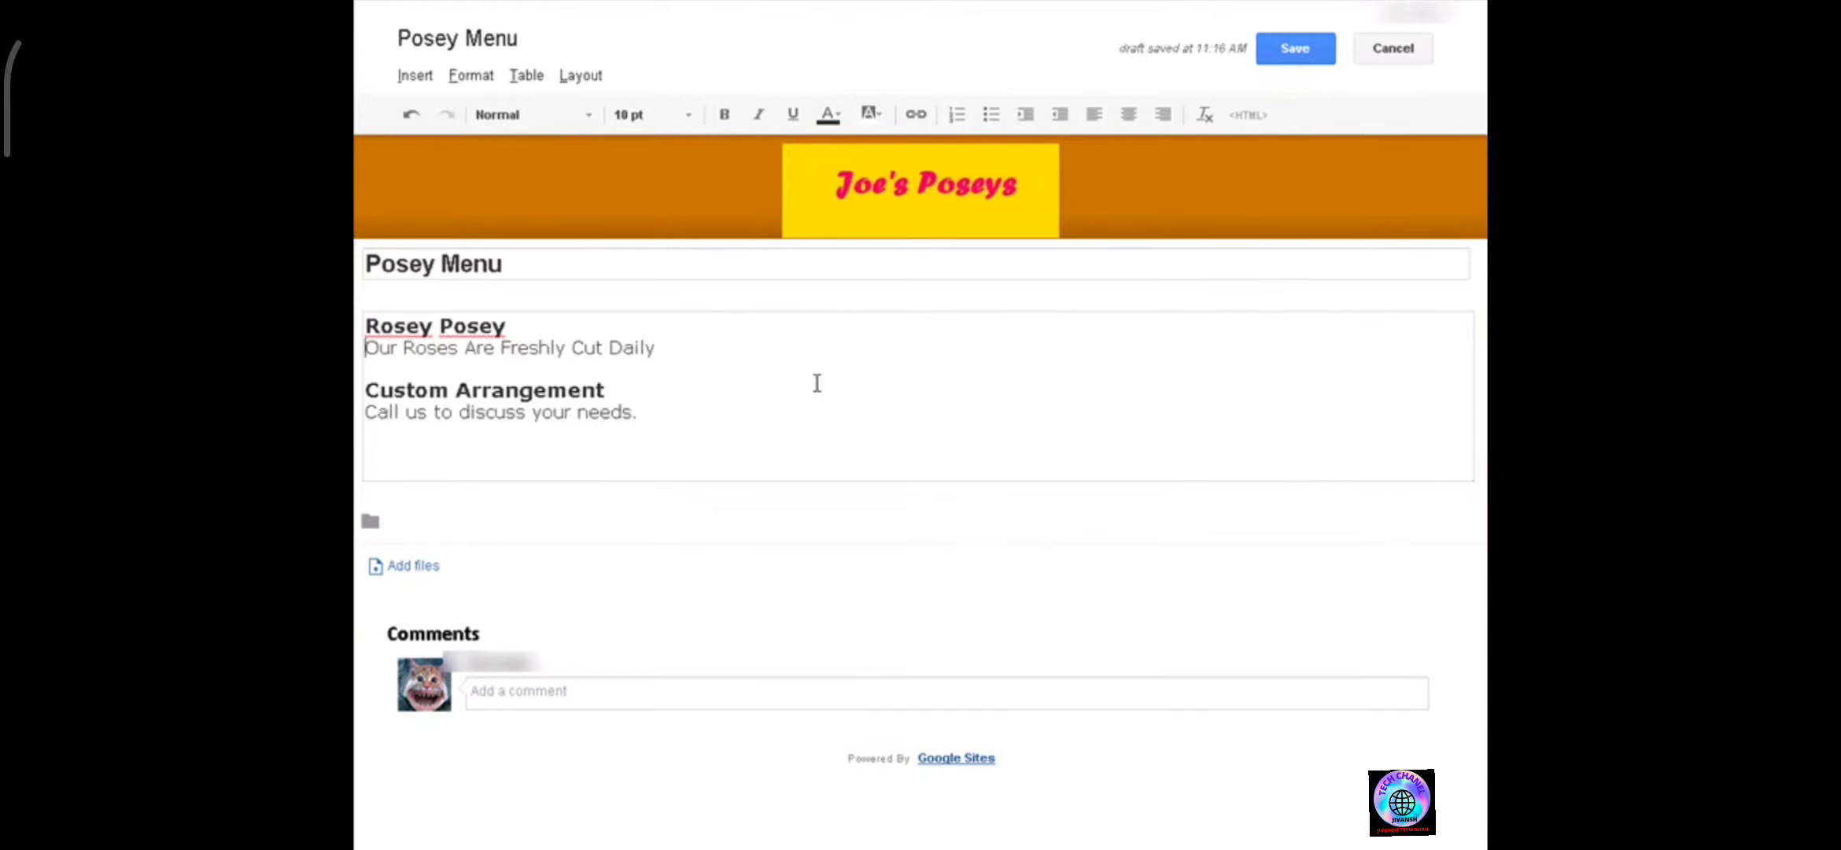
left_click(414, 566)
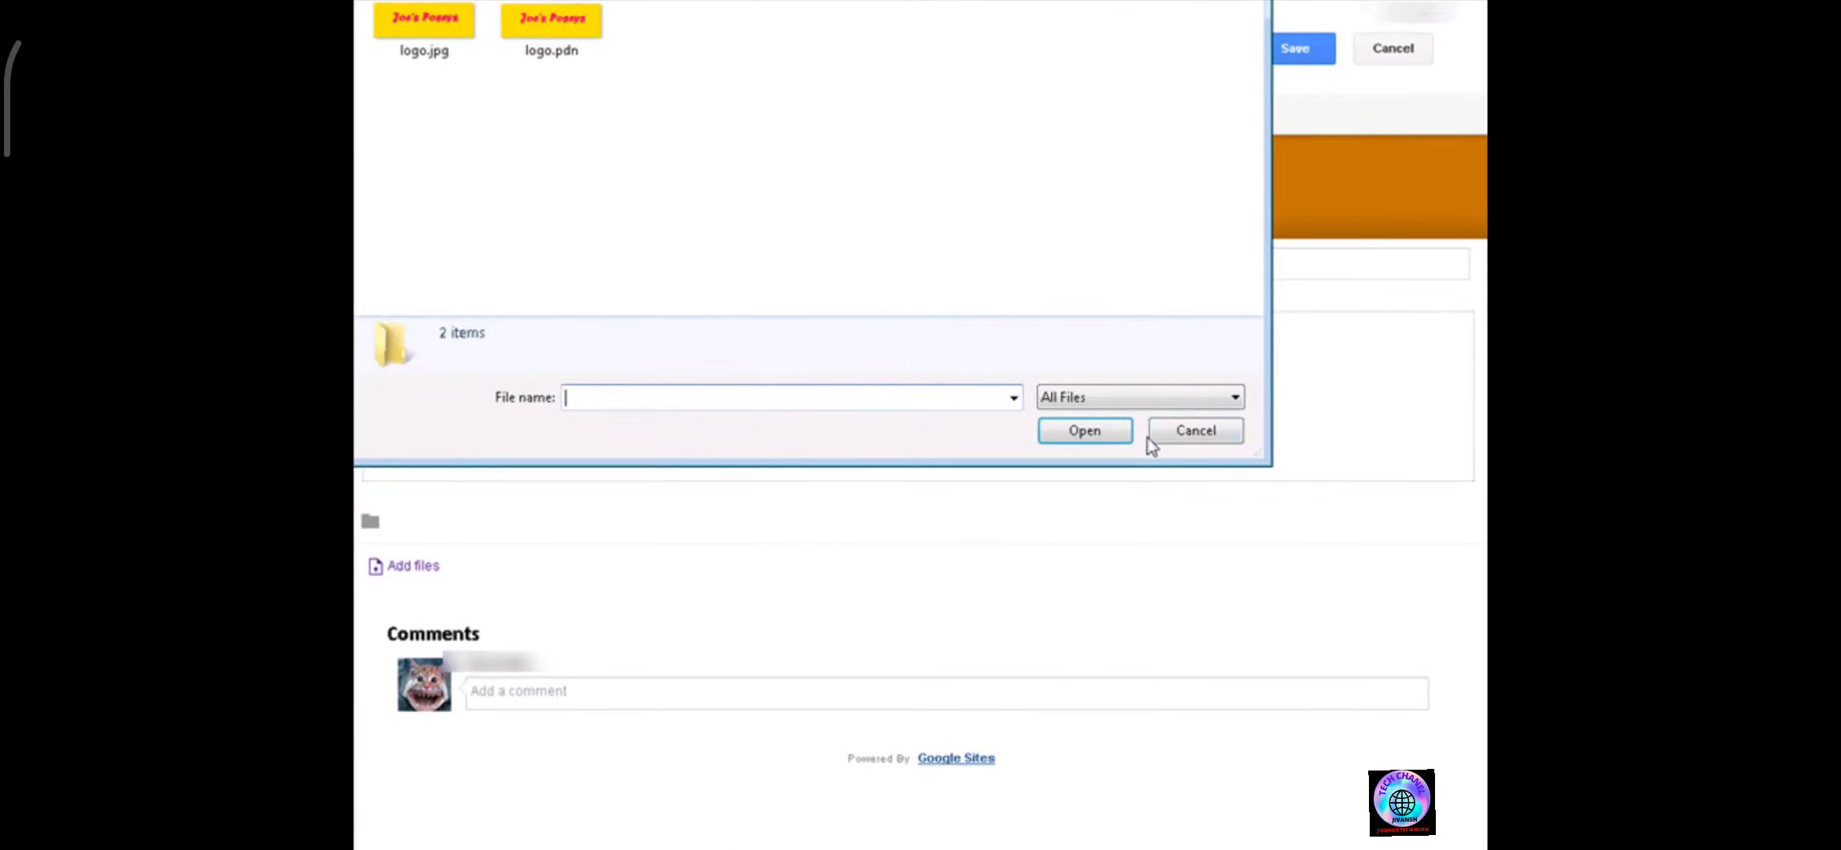
left_click(1172, 433)
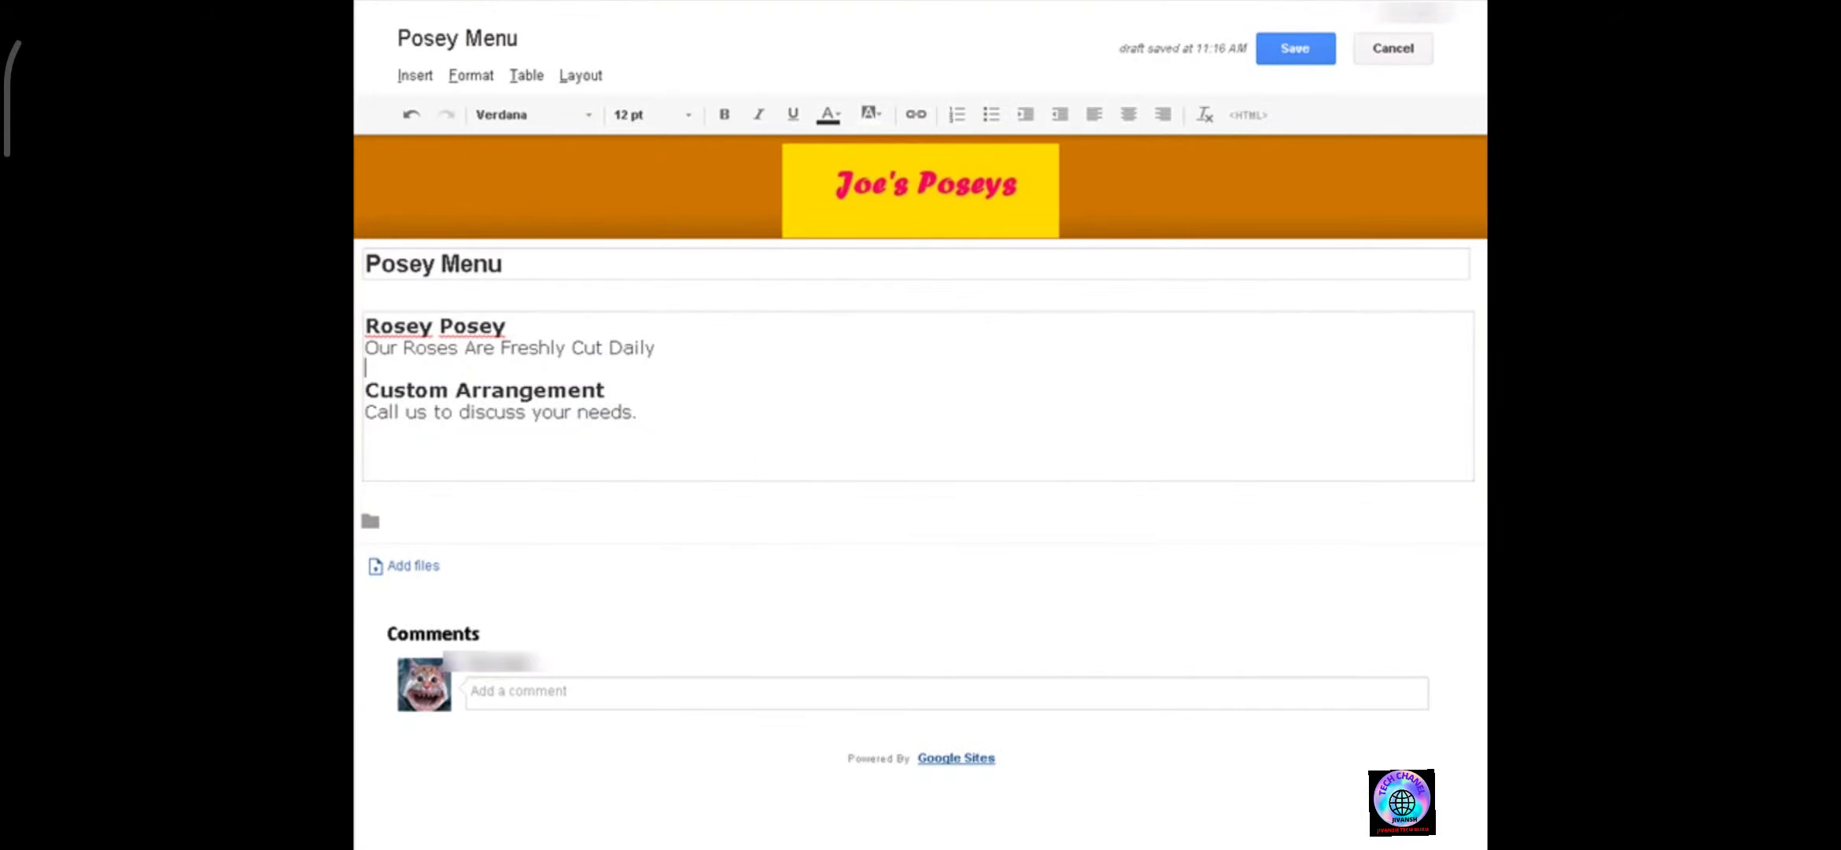
left_click(1295, 48)
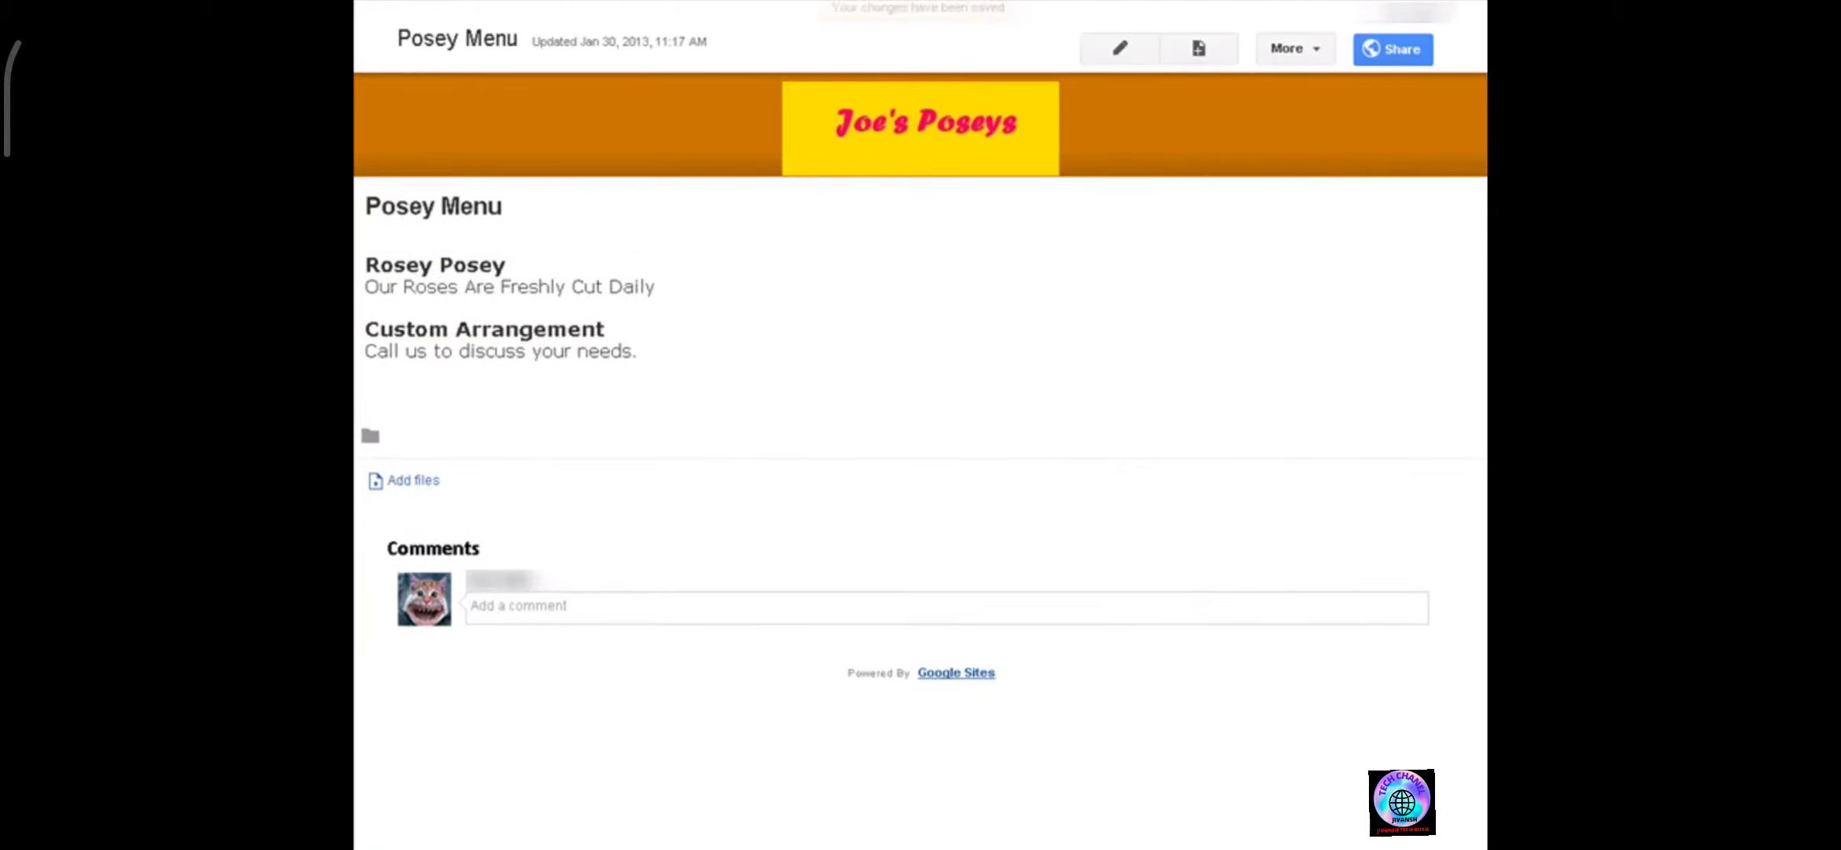
In page settings, set the description to 'All about our poseys', disable comments and save.
left_click(1314, 50)
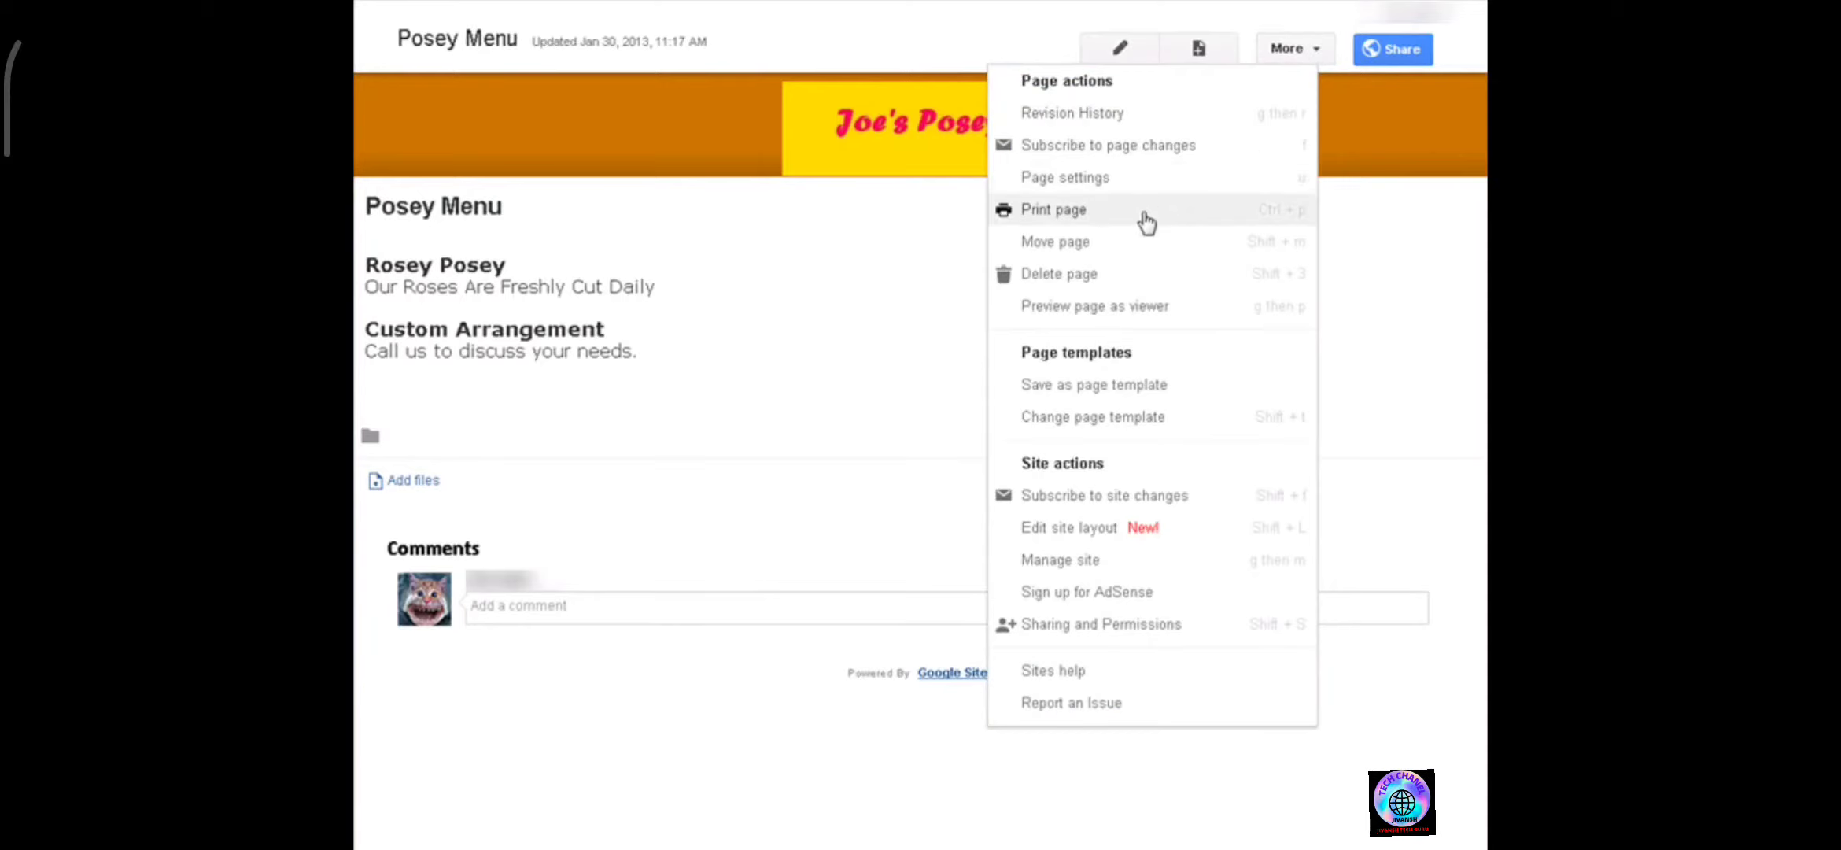
left_click(1155, 305)
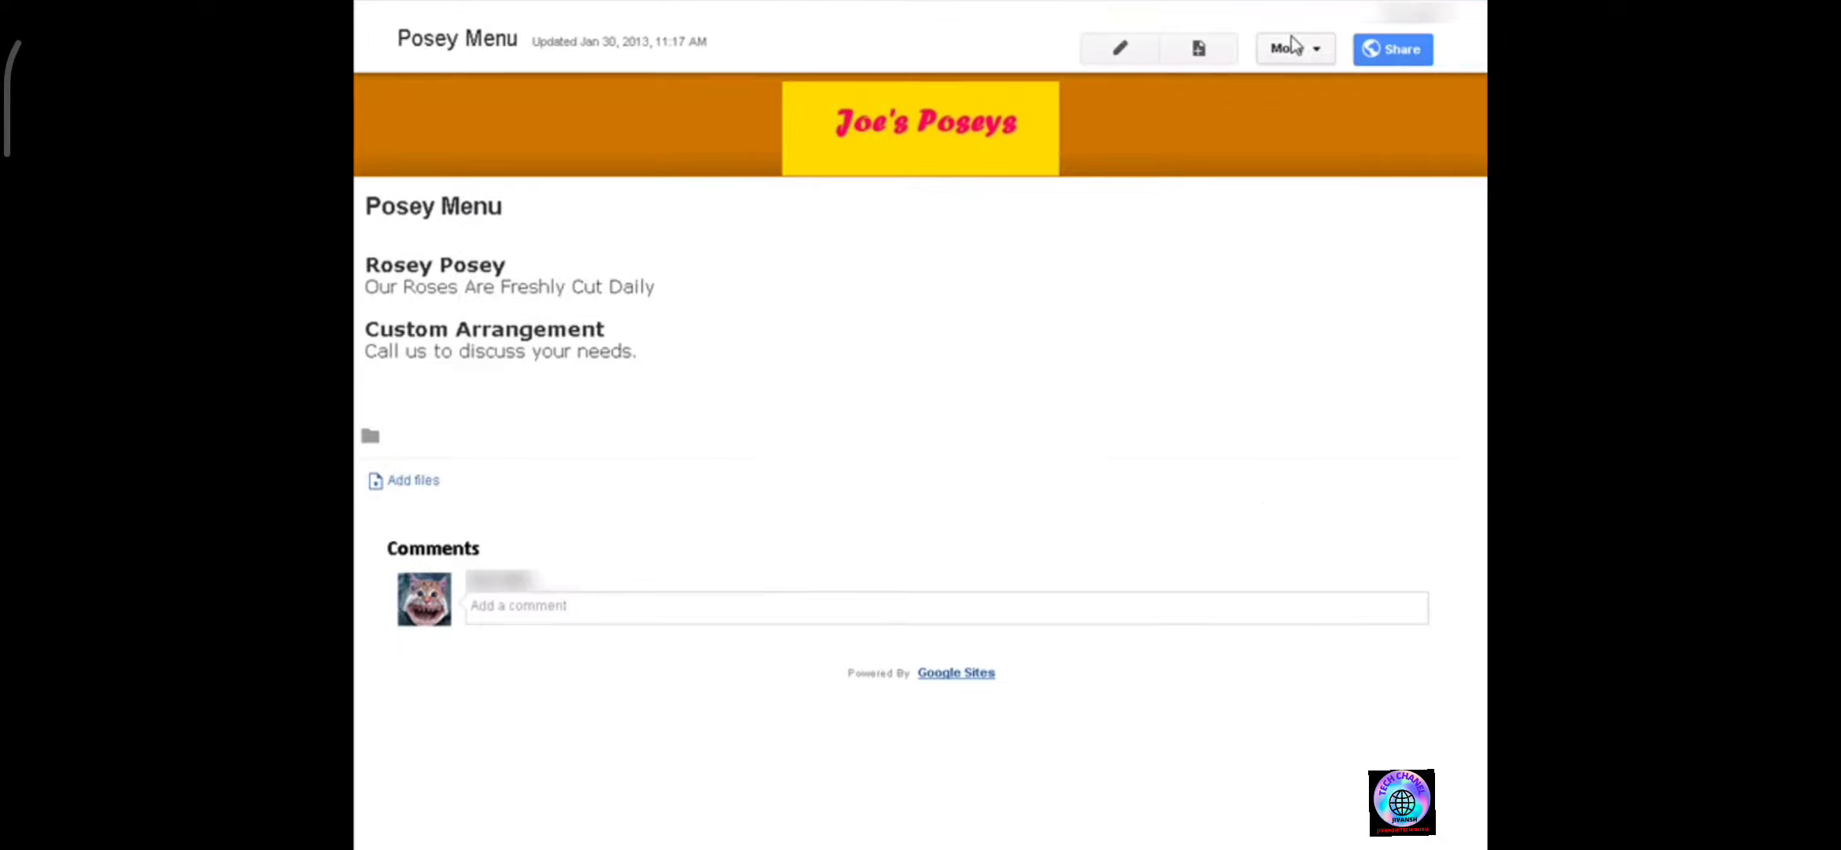
left_click(1314, 50)
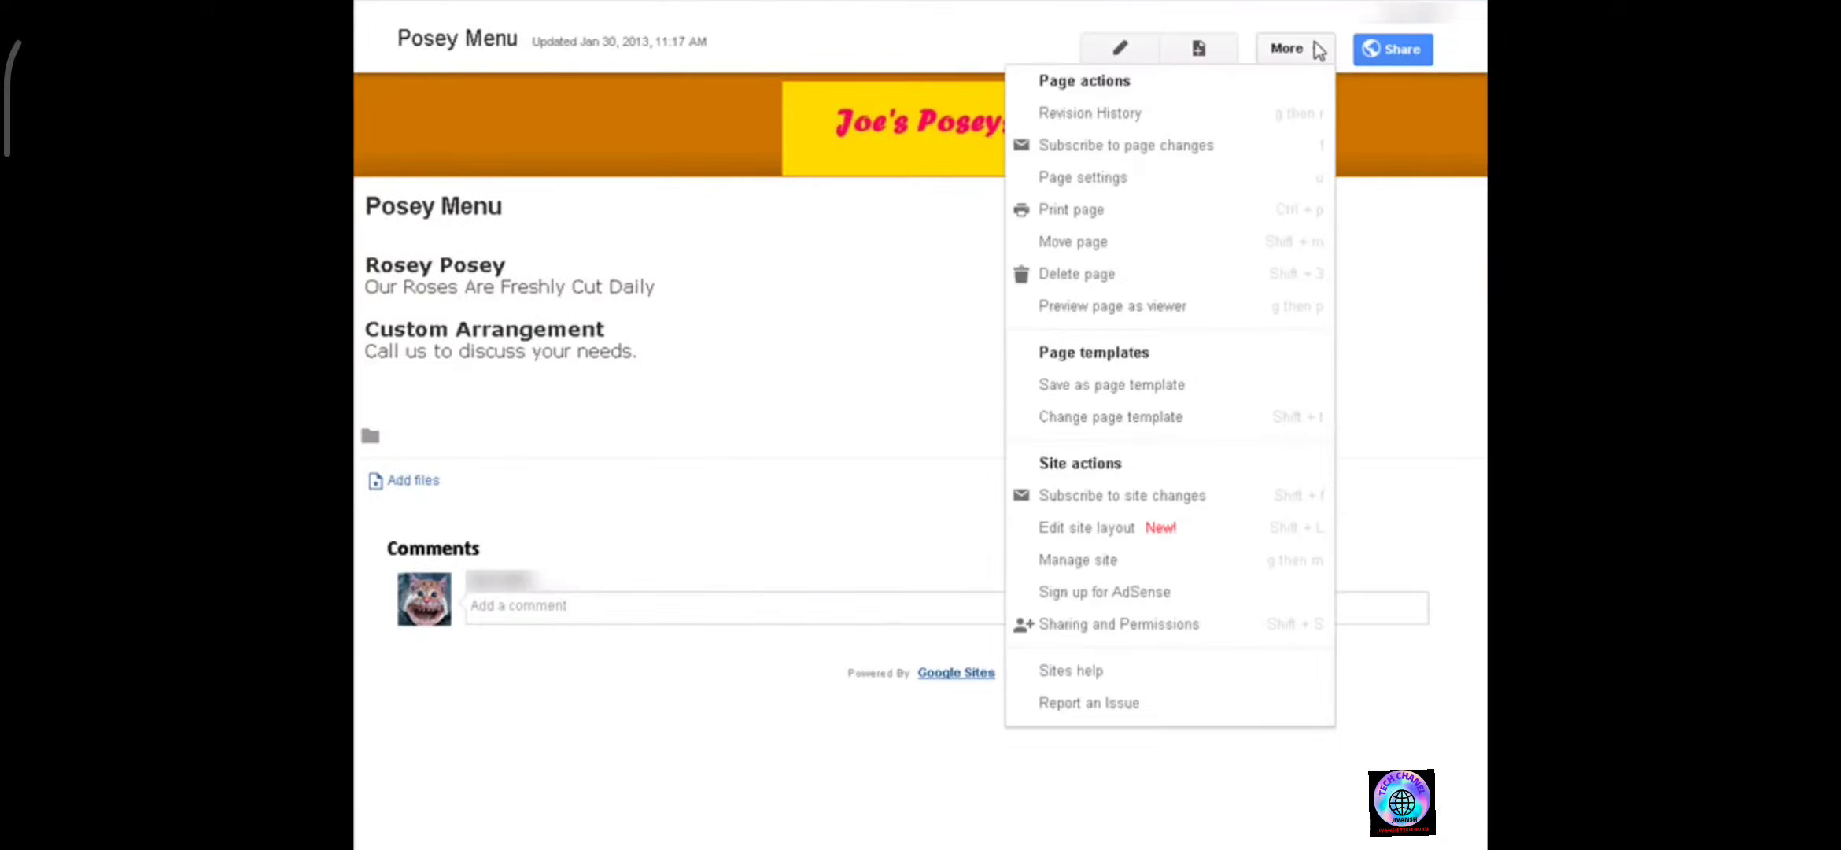
left_click(1124, 180)
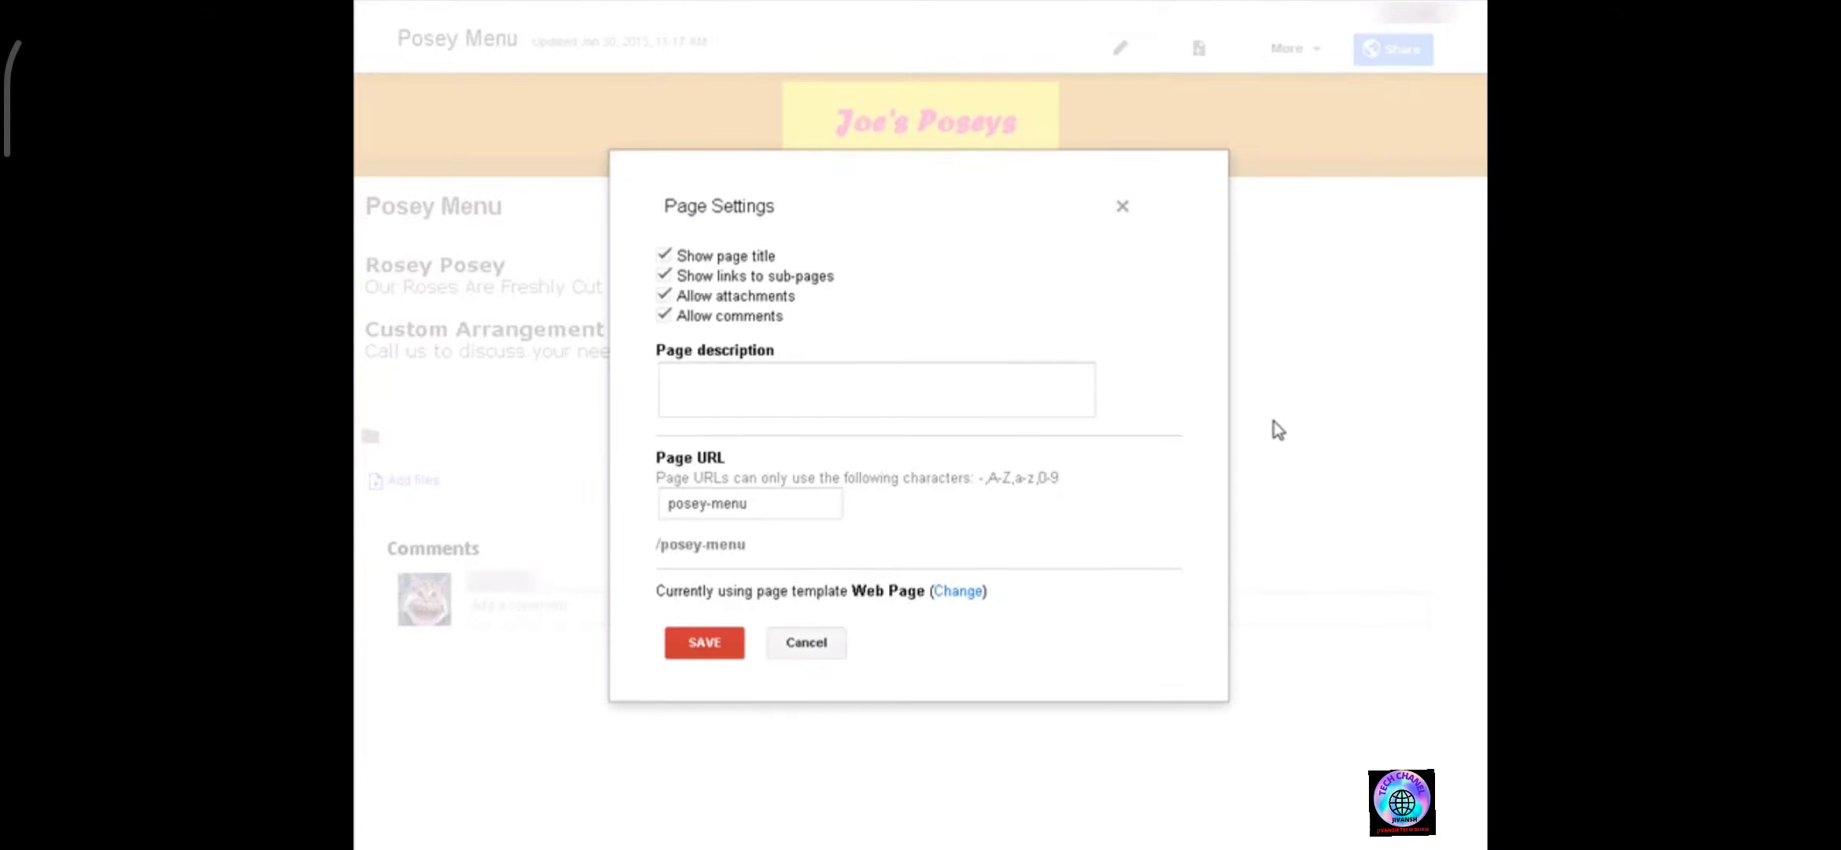
left_click(721, 379)
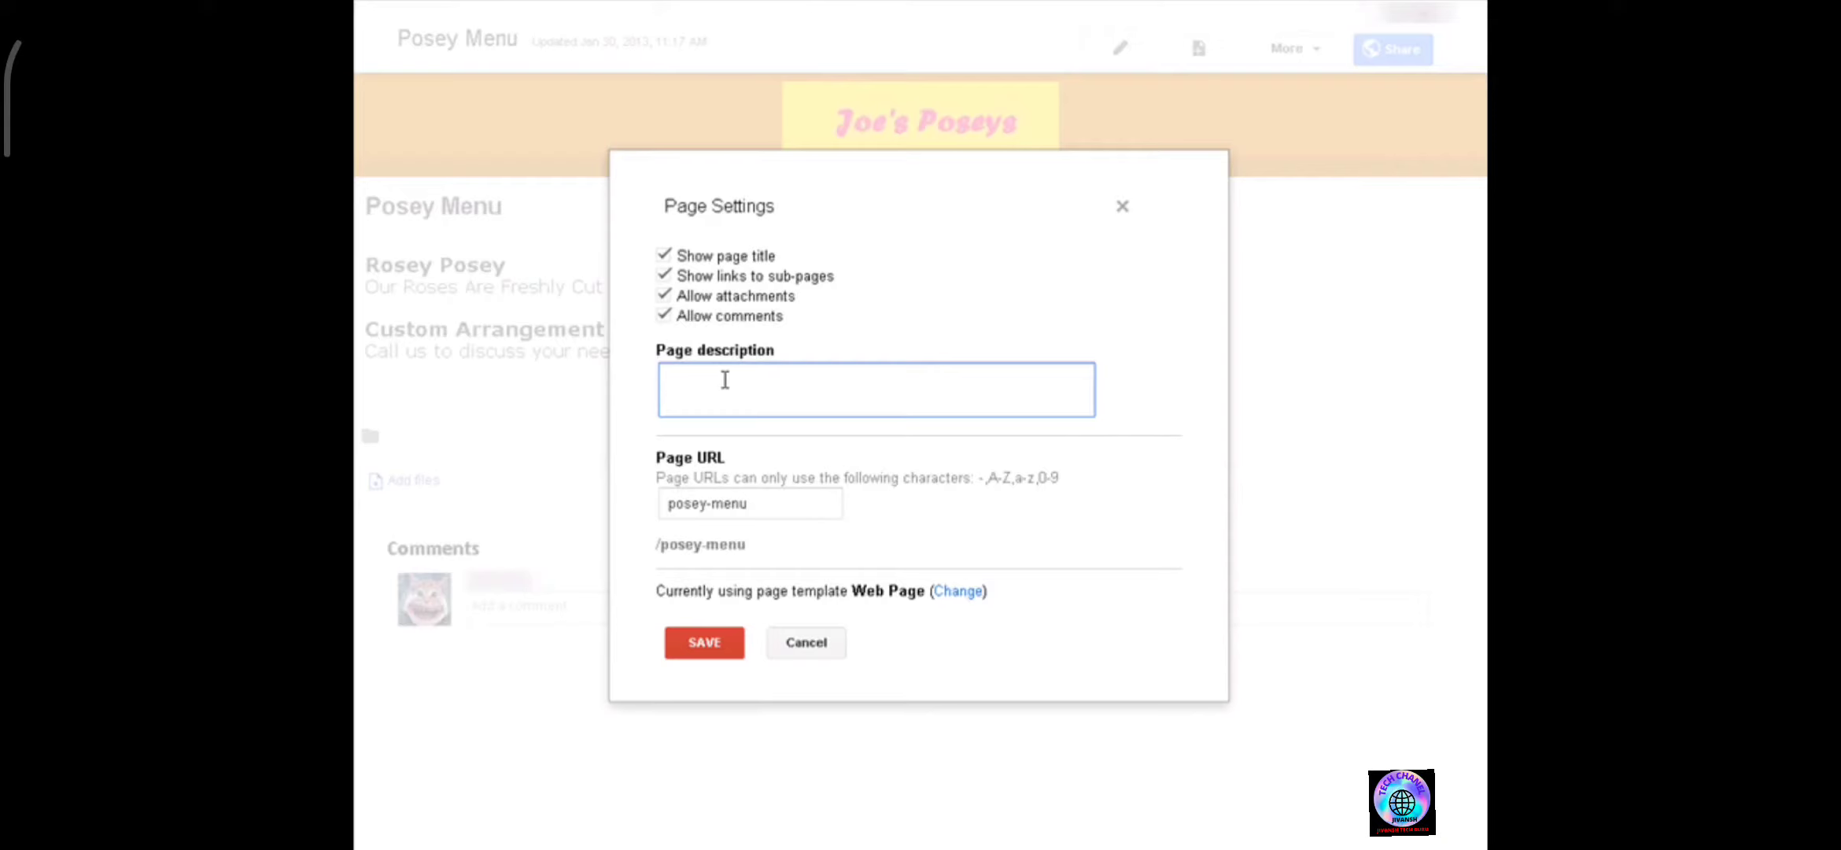
type("All about our poseys")
left_click(663, 315)
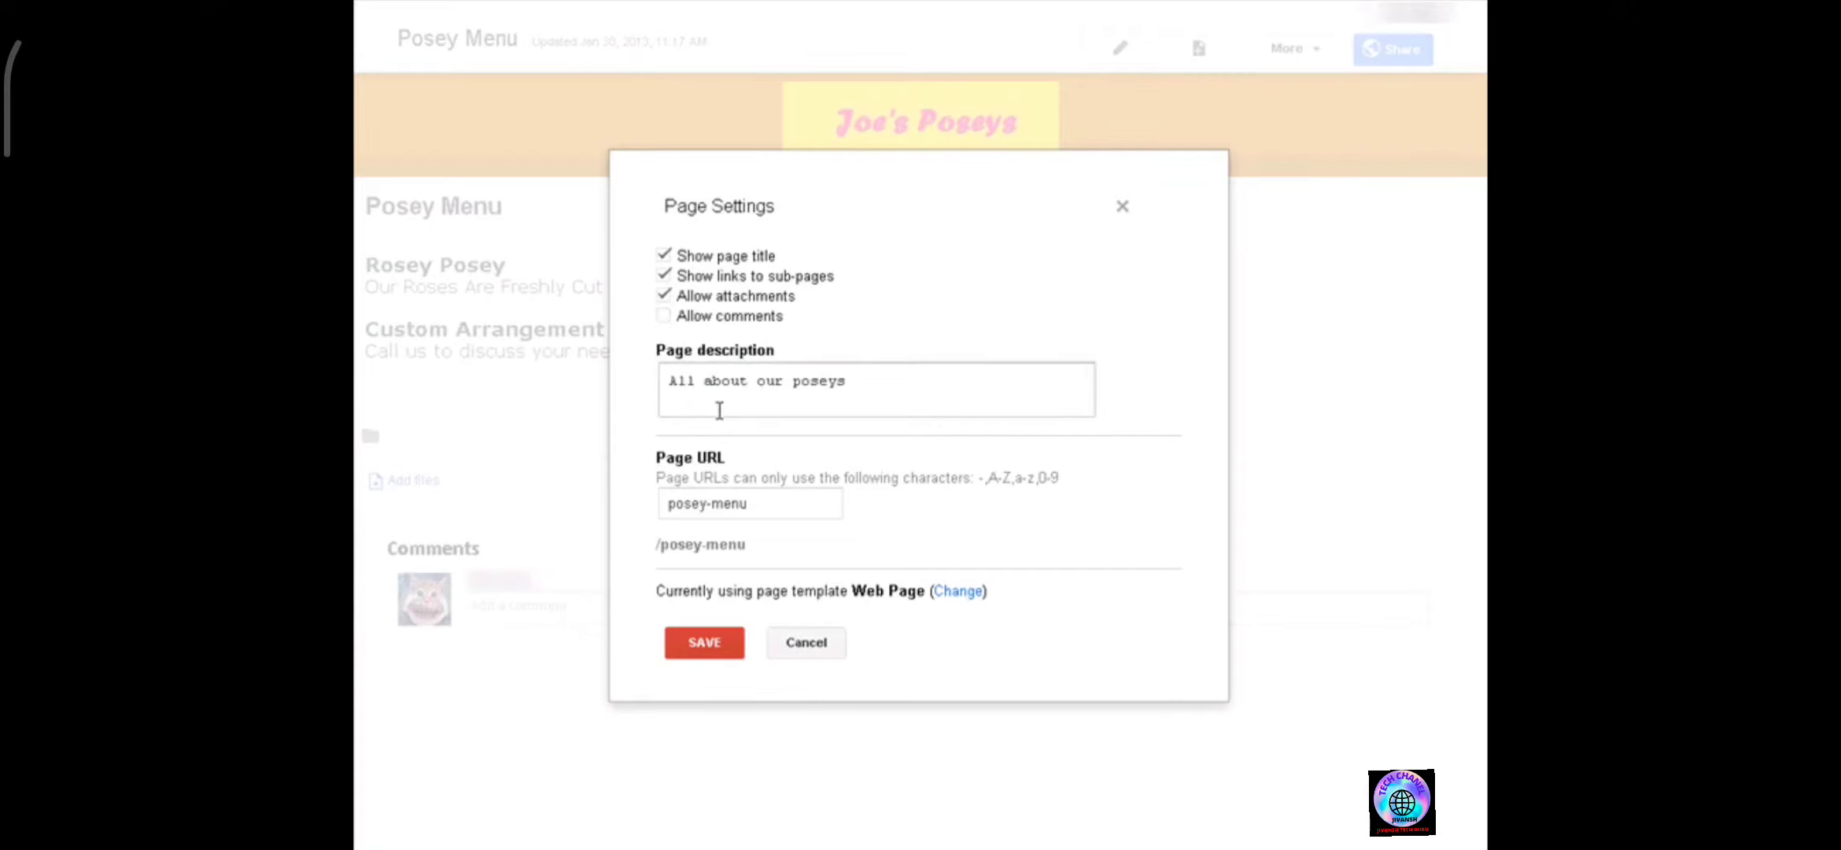
left_click(716, 650)
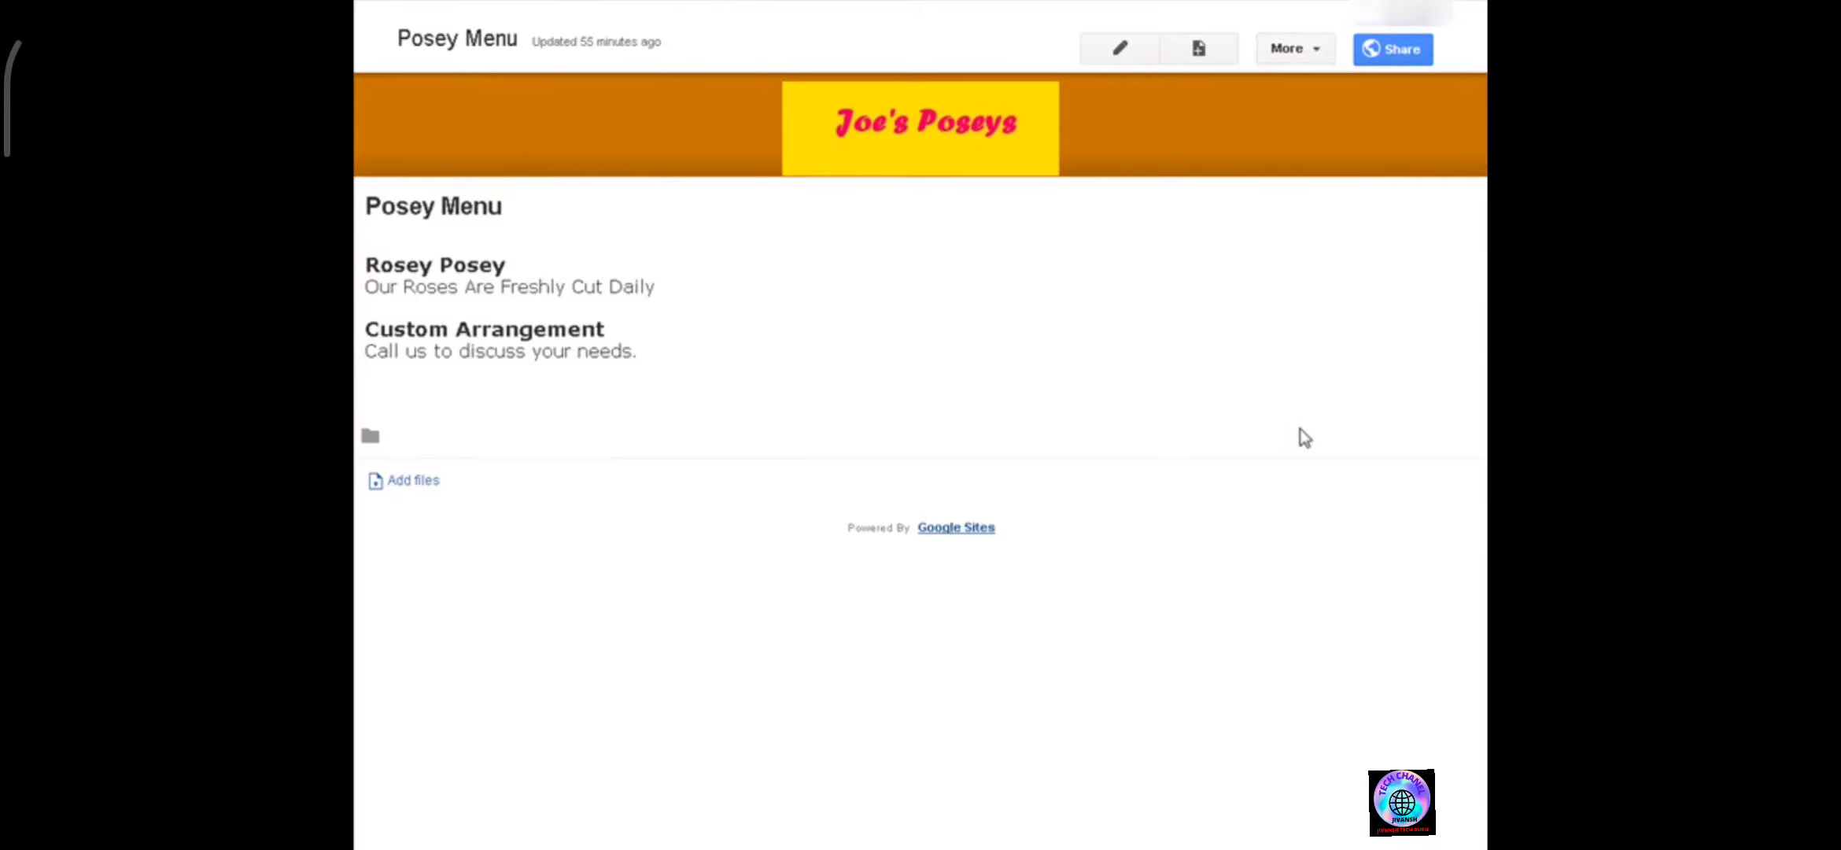
Create a new top-level web page named Find Us.
left_click(1199, 50)
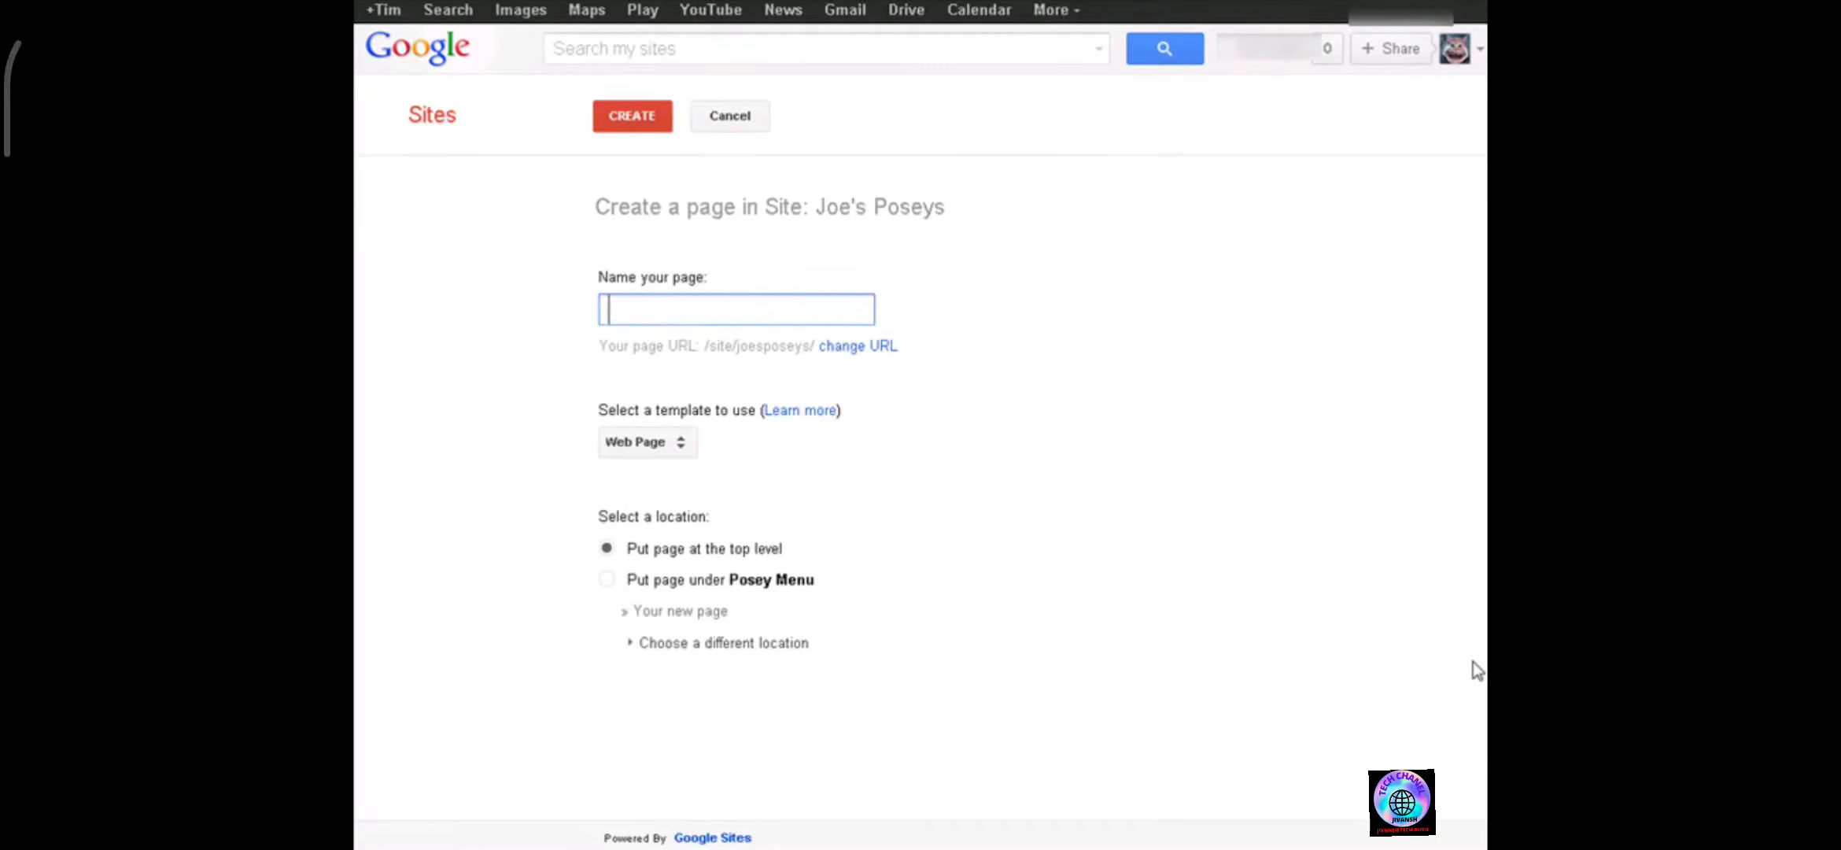
type("Fin")
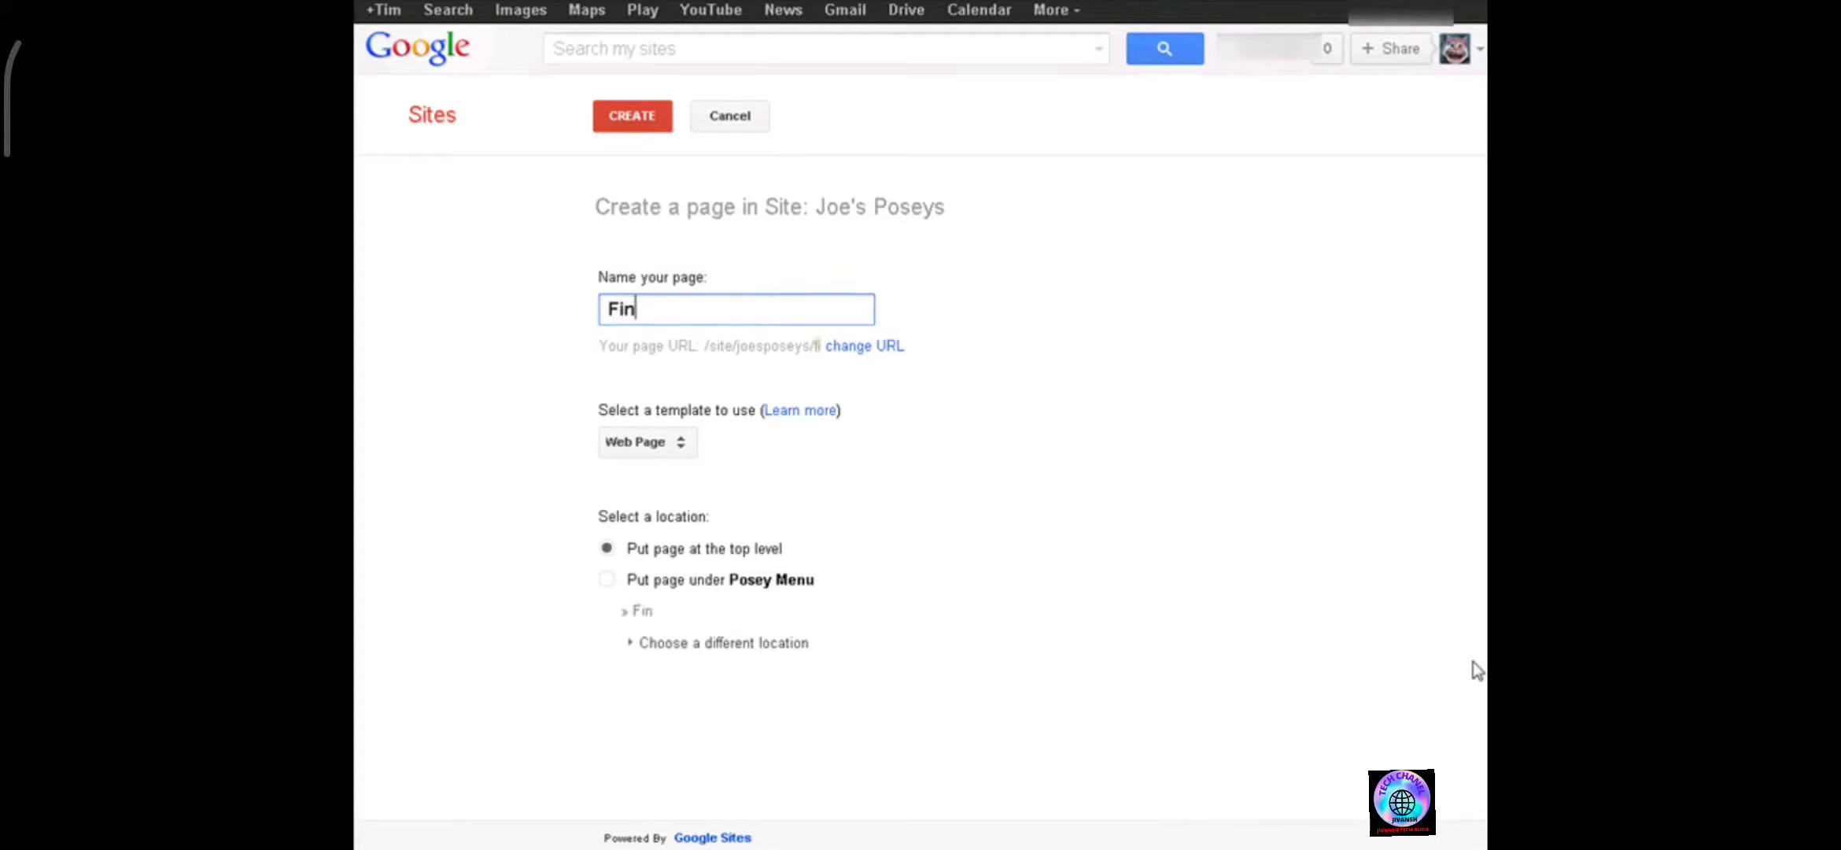
type("d Us")
key("Tab")
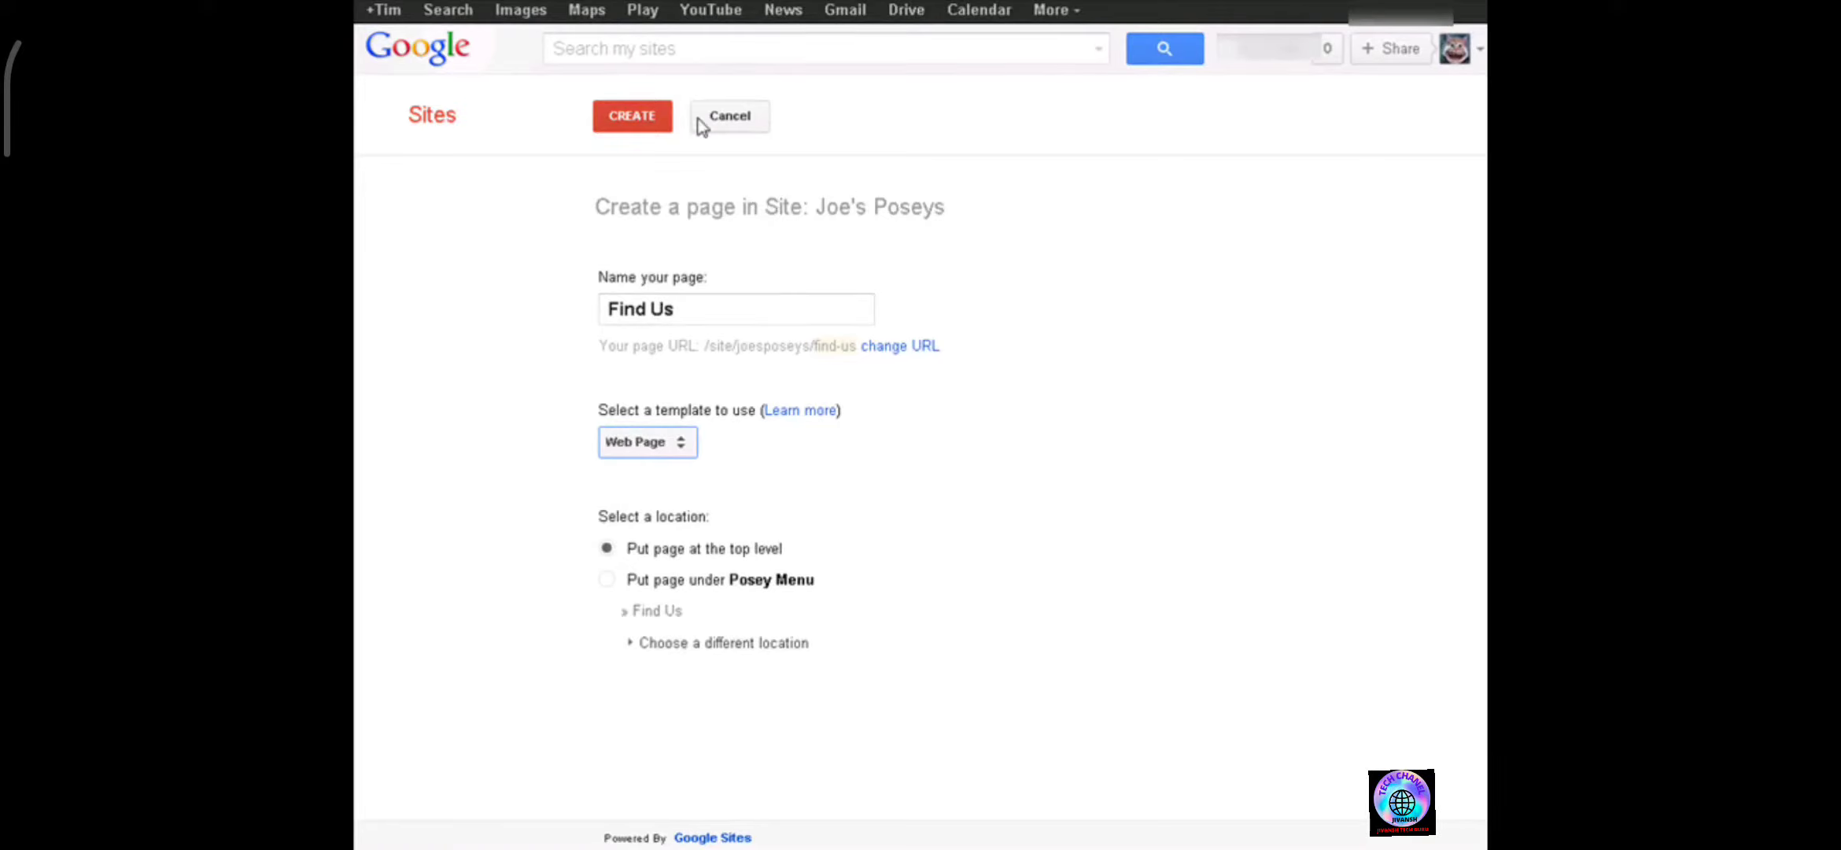
left_click(625, 118)
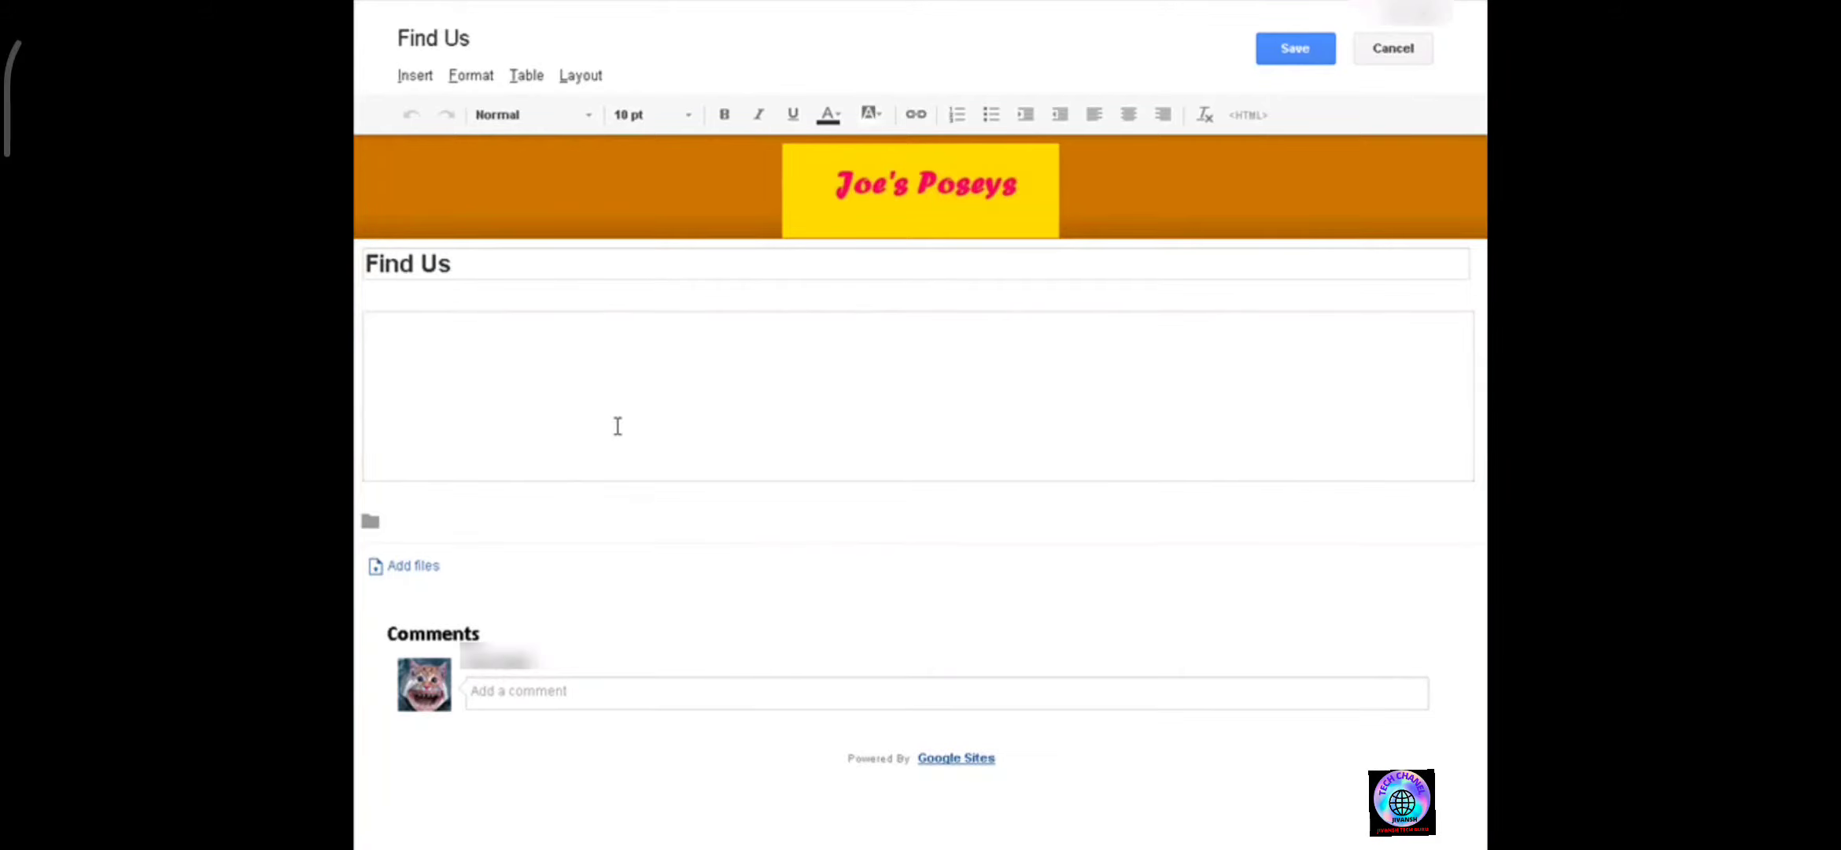
Paste the shop's address and phone number into the page body and add two blank lines below.
left_click(475, 357)
key("Return")
key("Return")
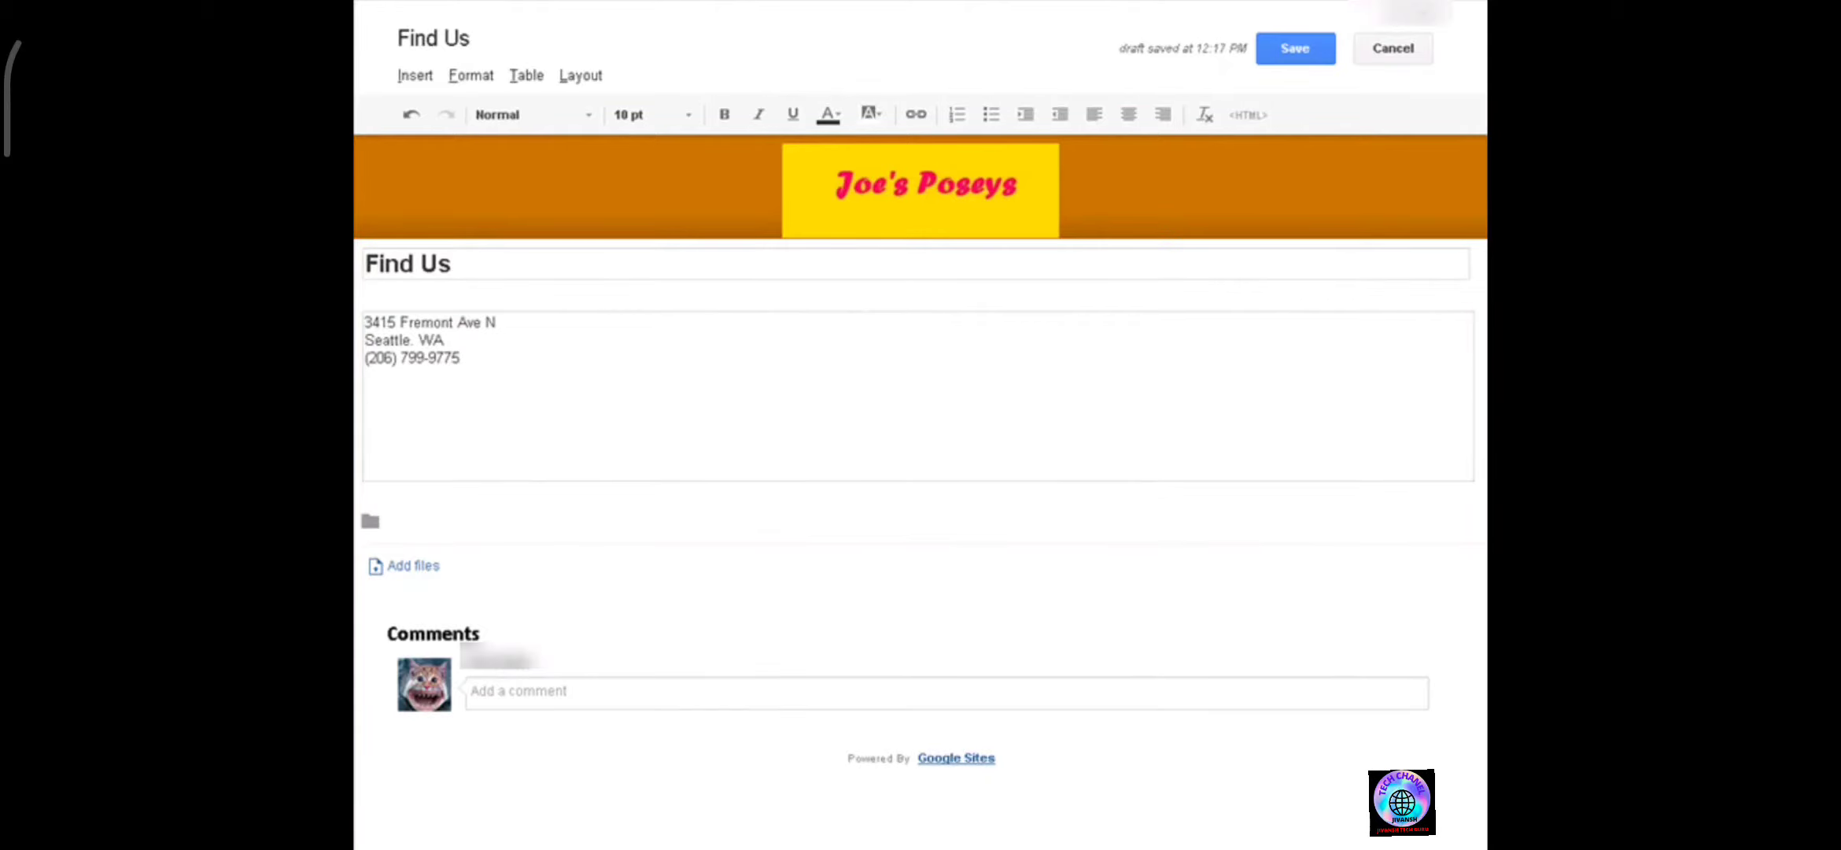
Insert a Google map located at the shop's street address in Seattle, WA.
left_click(414, 76)
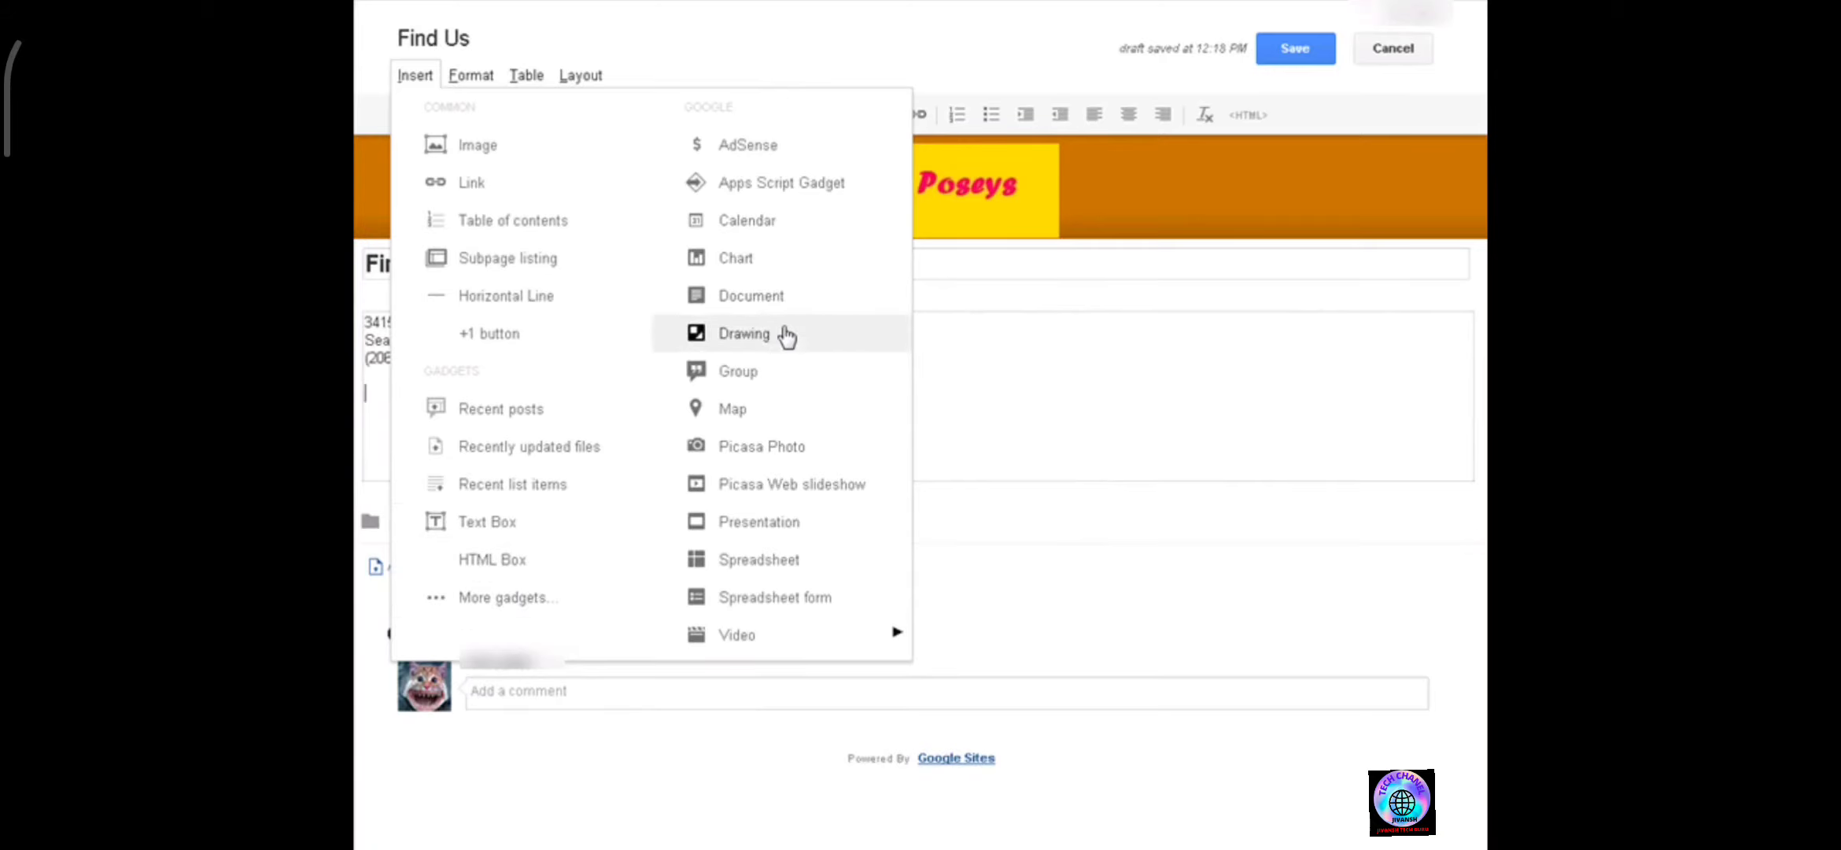
left_click(776, 424)
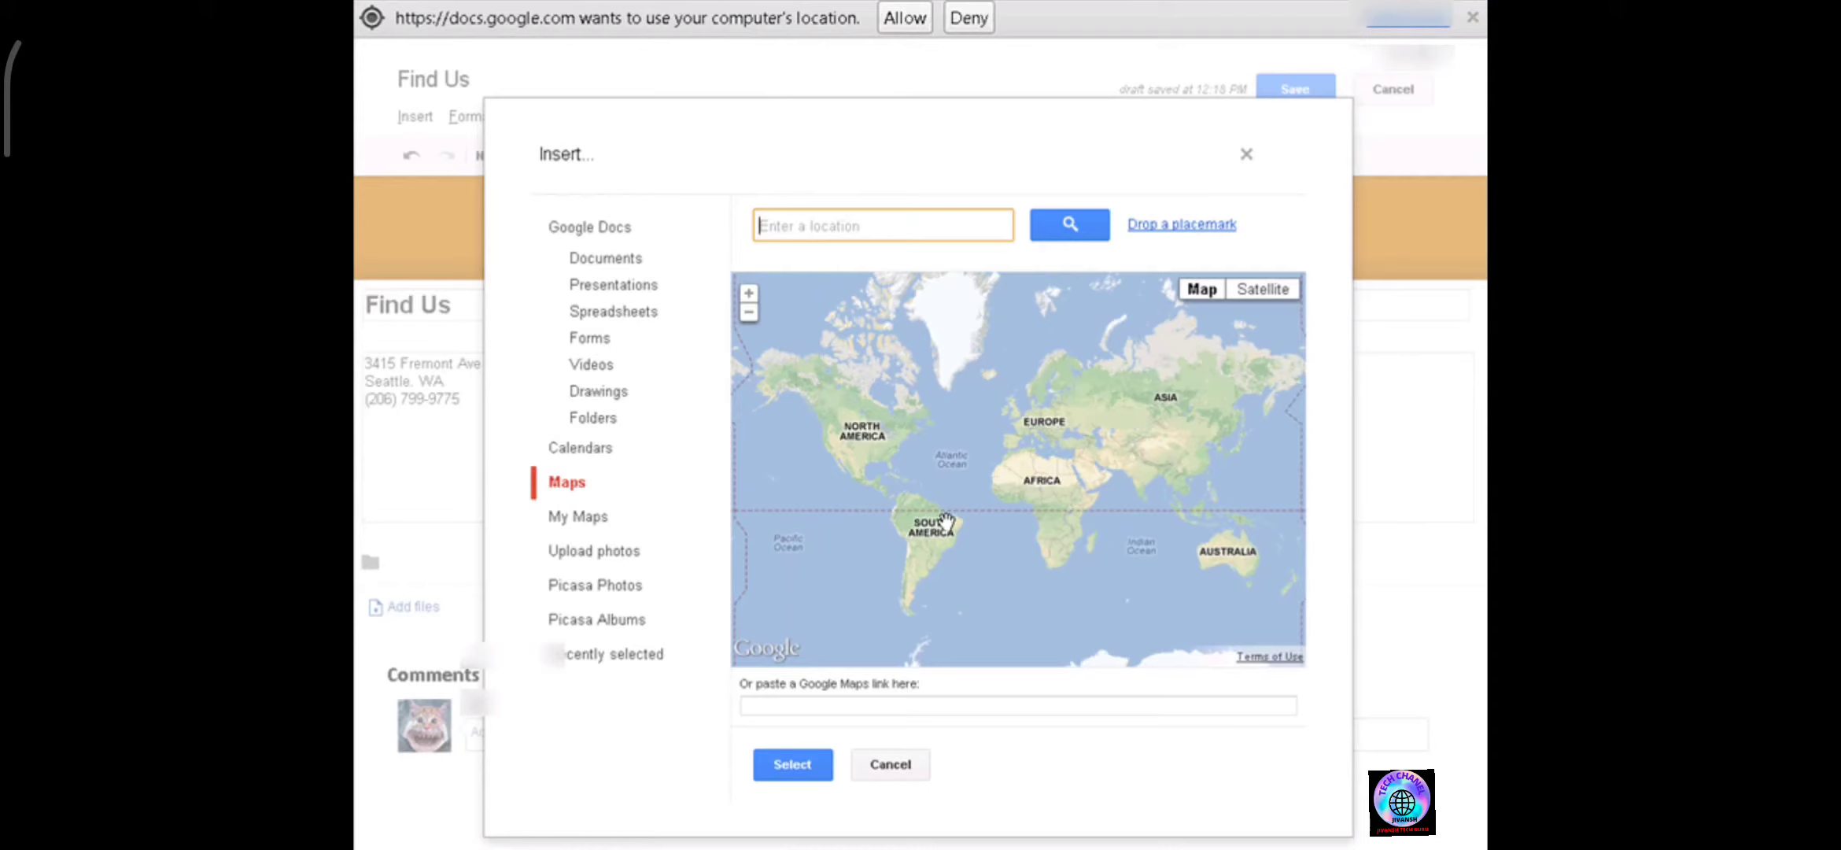
key("Return")
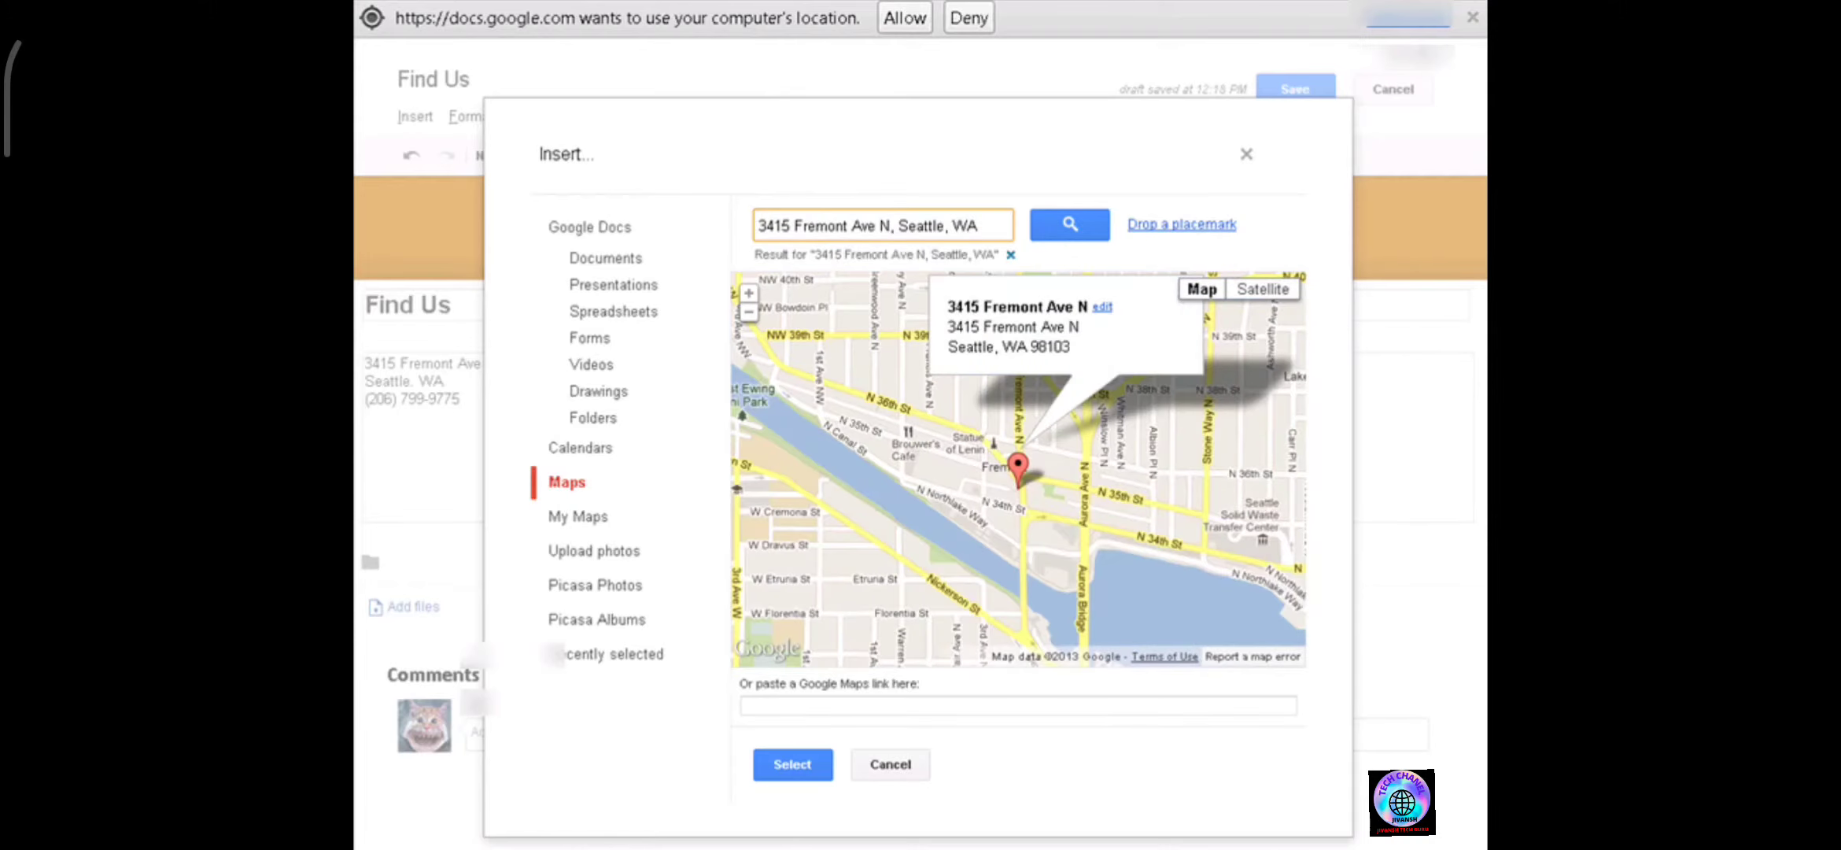
left_click(1473, 17)
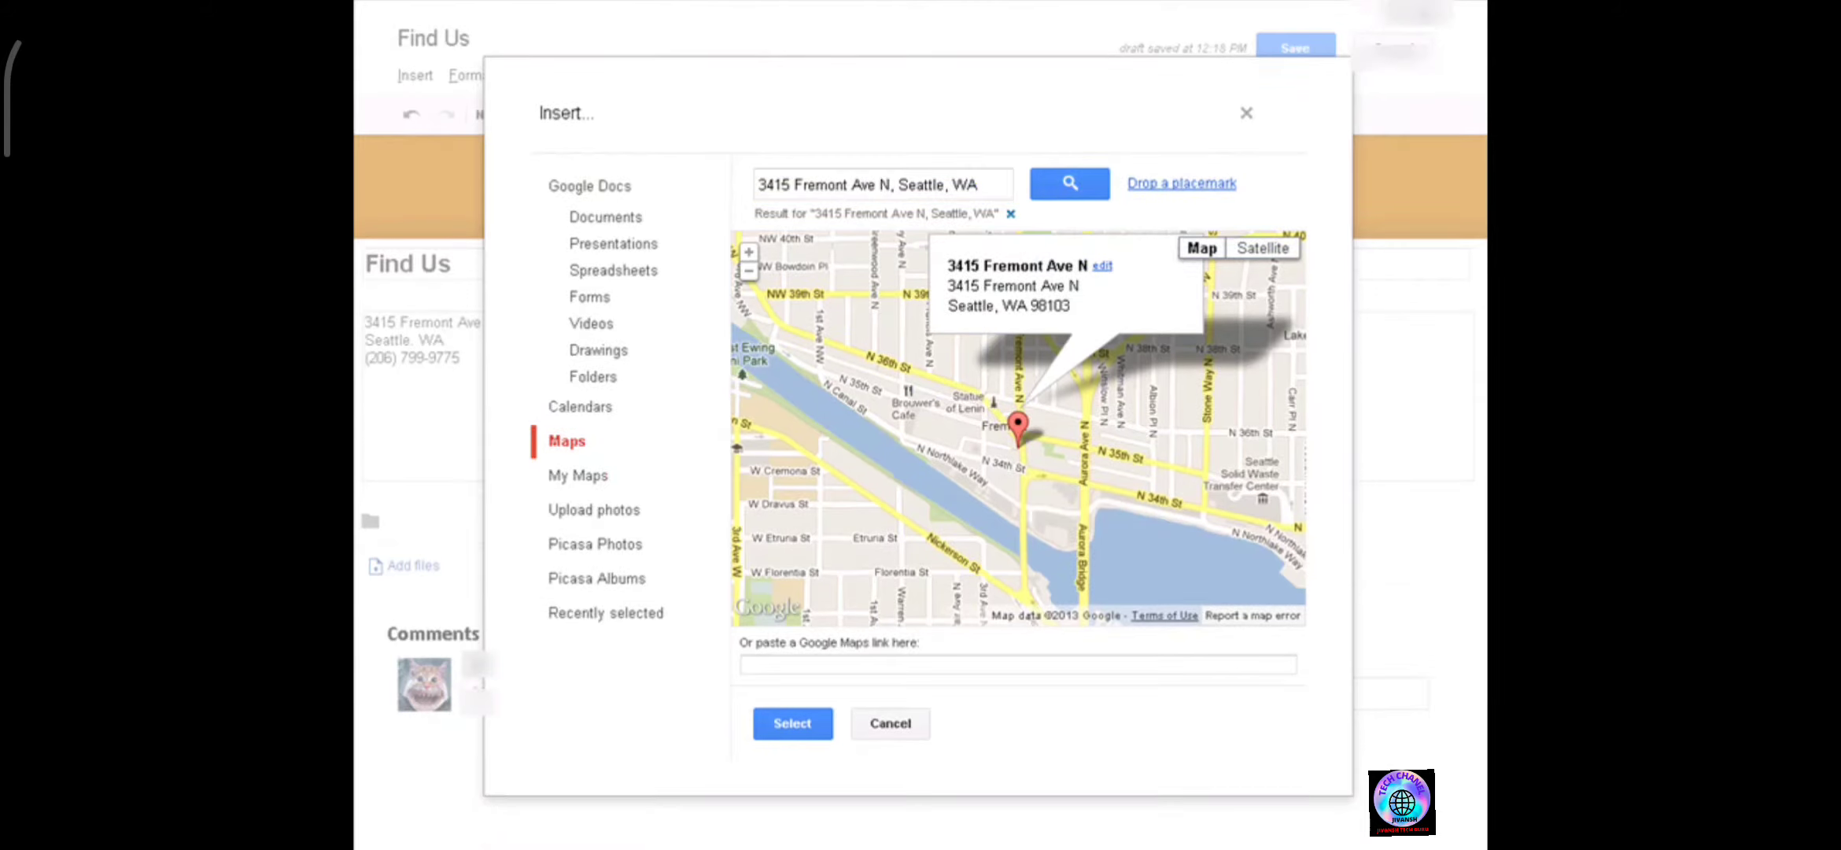
left_click(793, 716)
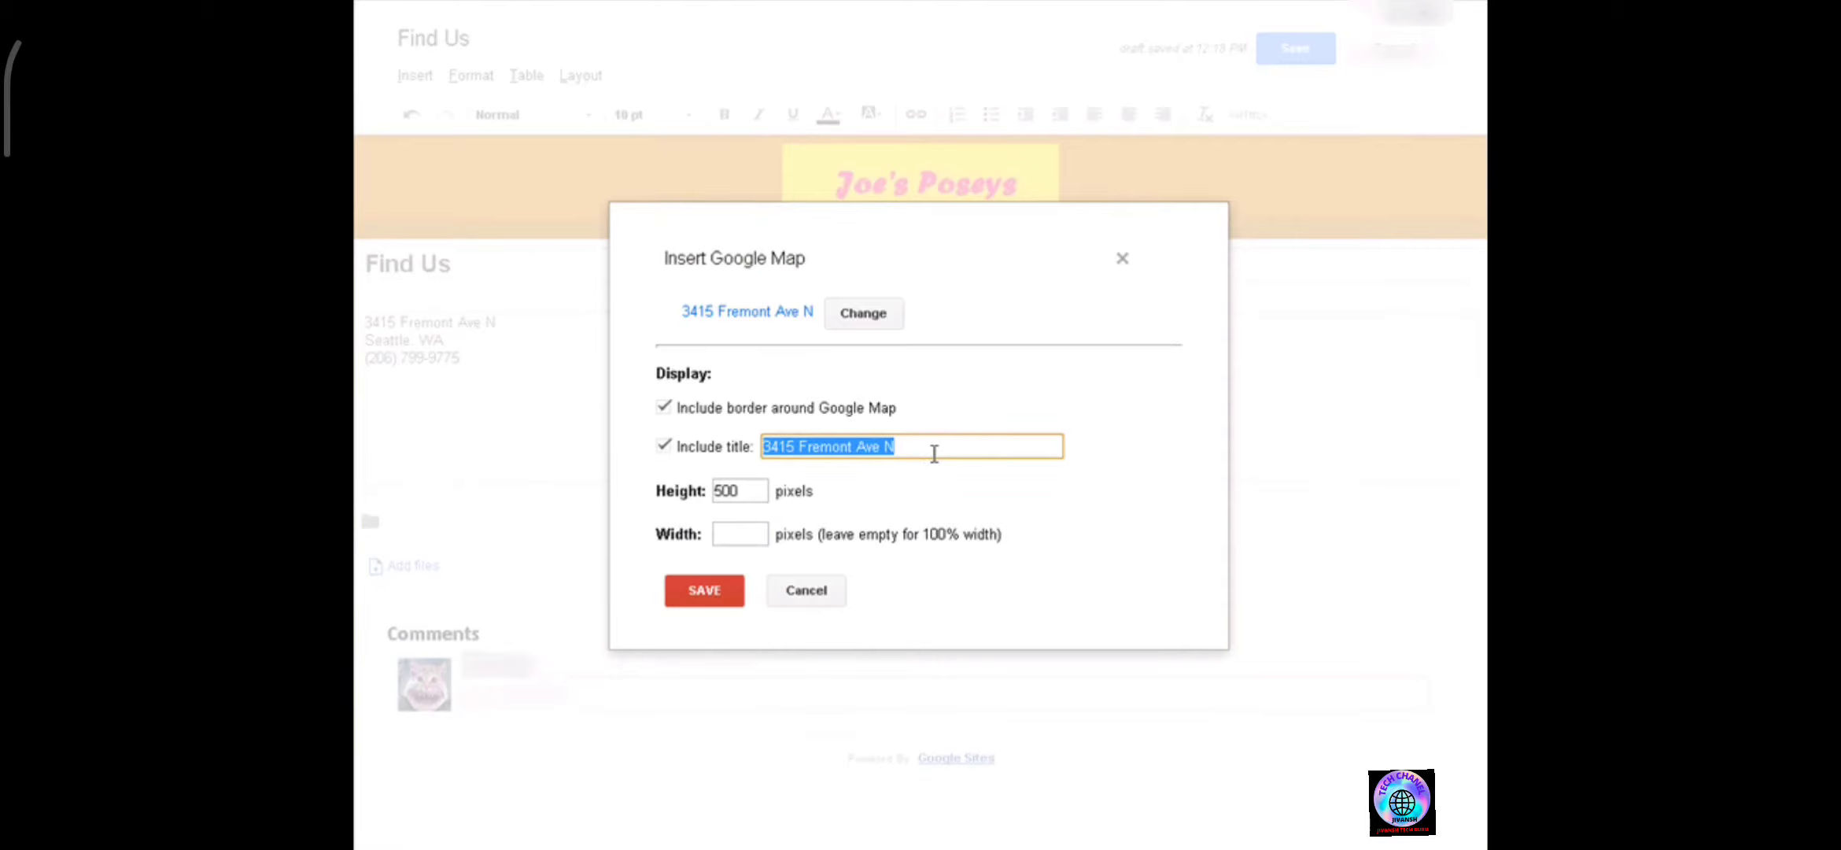
Title the map Joey's Poseys and save the map insertion.
type("Jo")
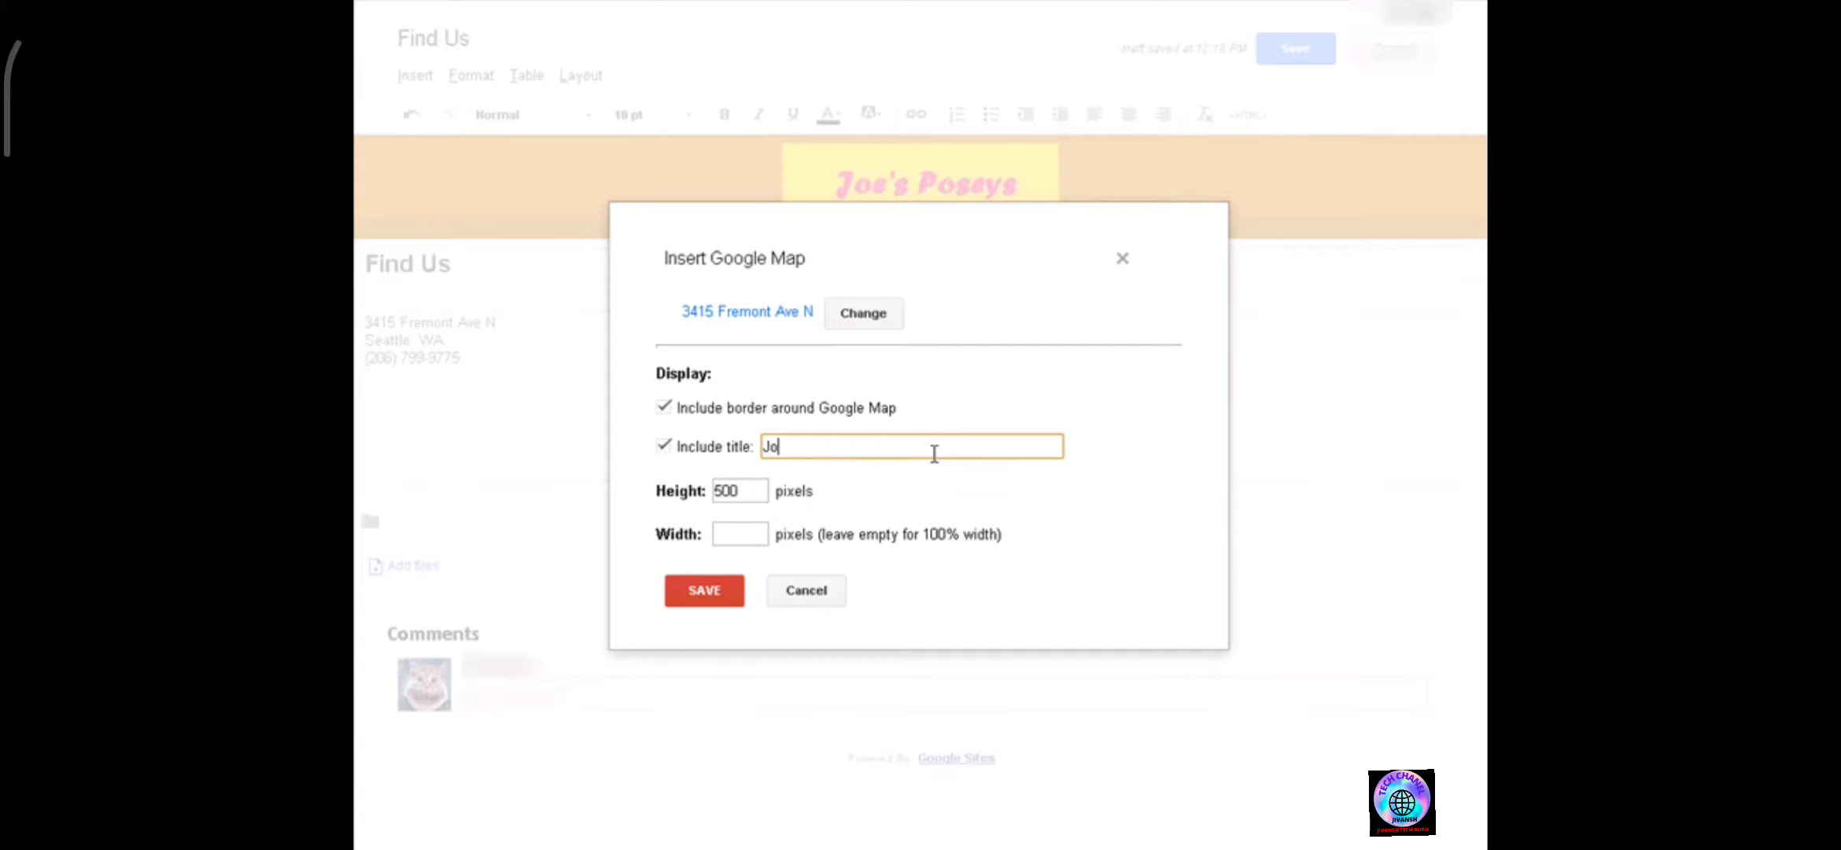
type("ey's Poseys")
left_click(722, 597)
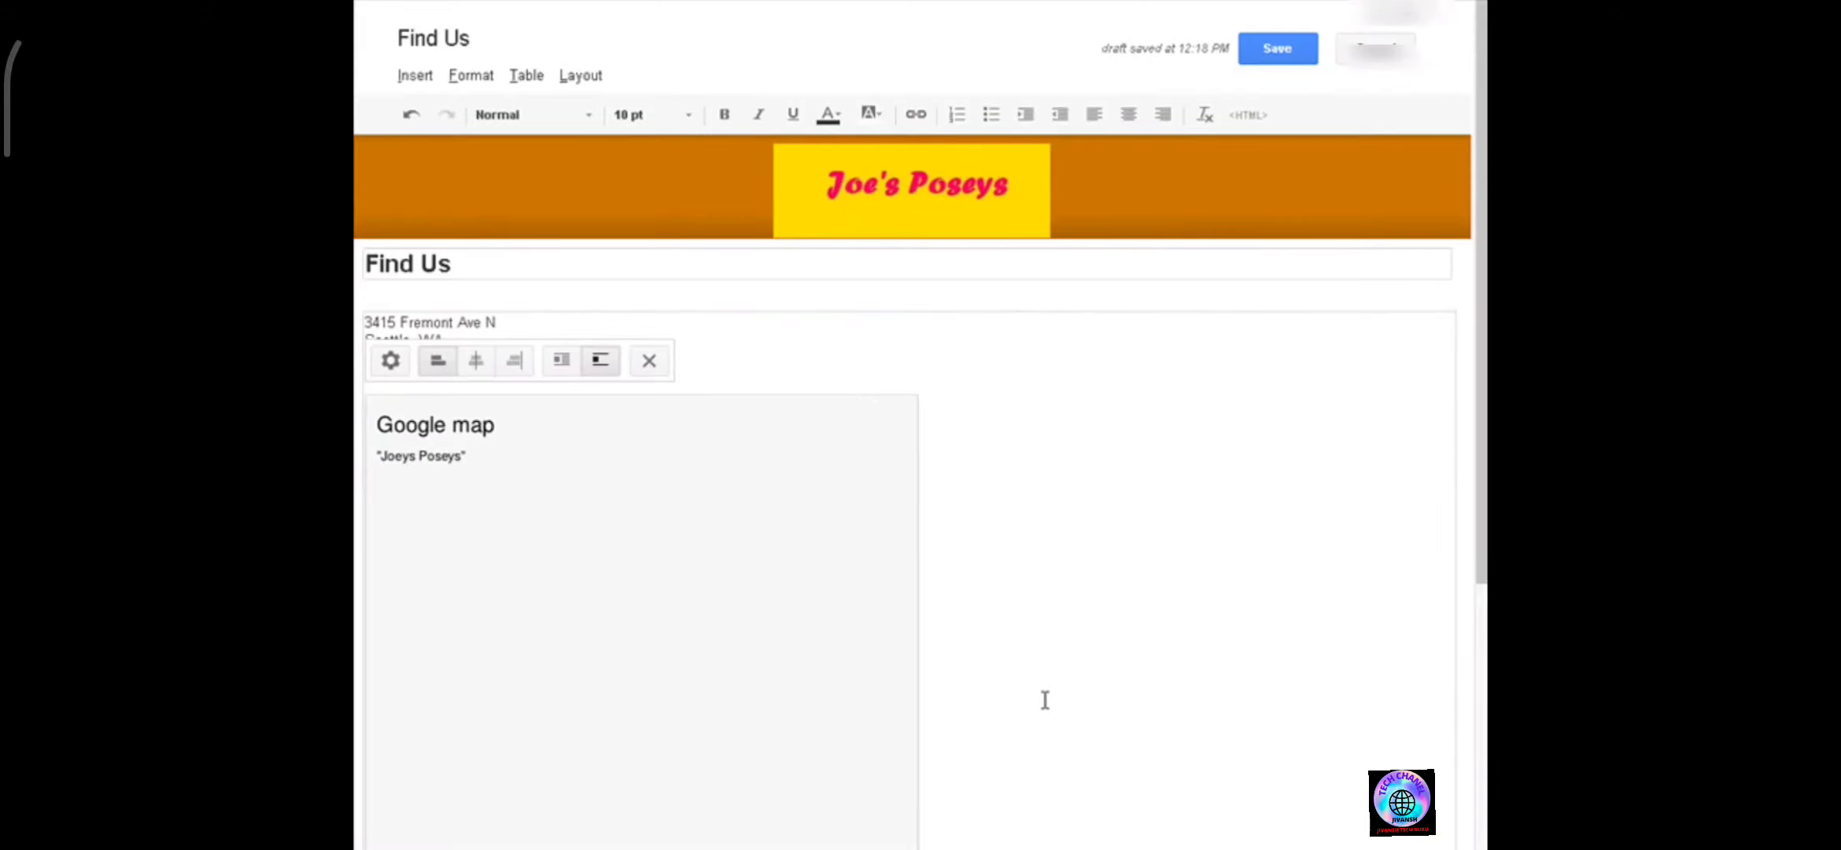
Save the Find Us page with the embedded map.
scroll(843, 456, "down", 3)
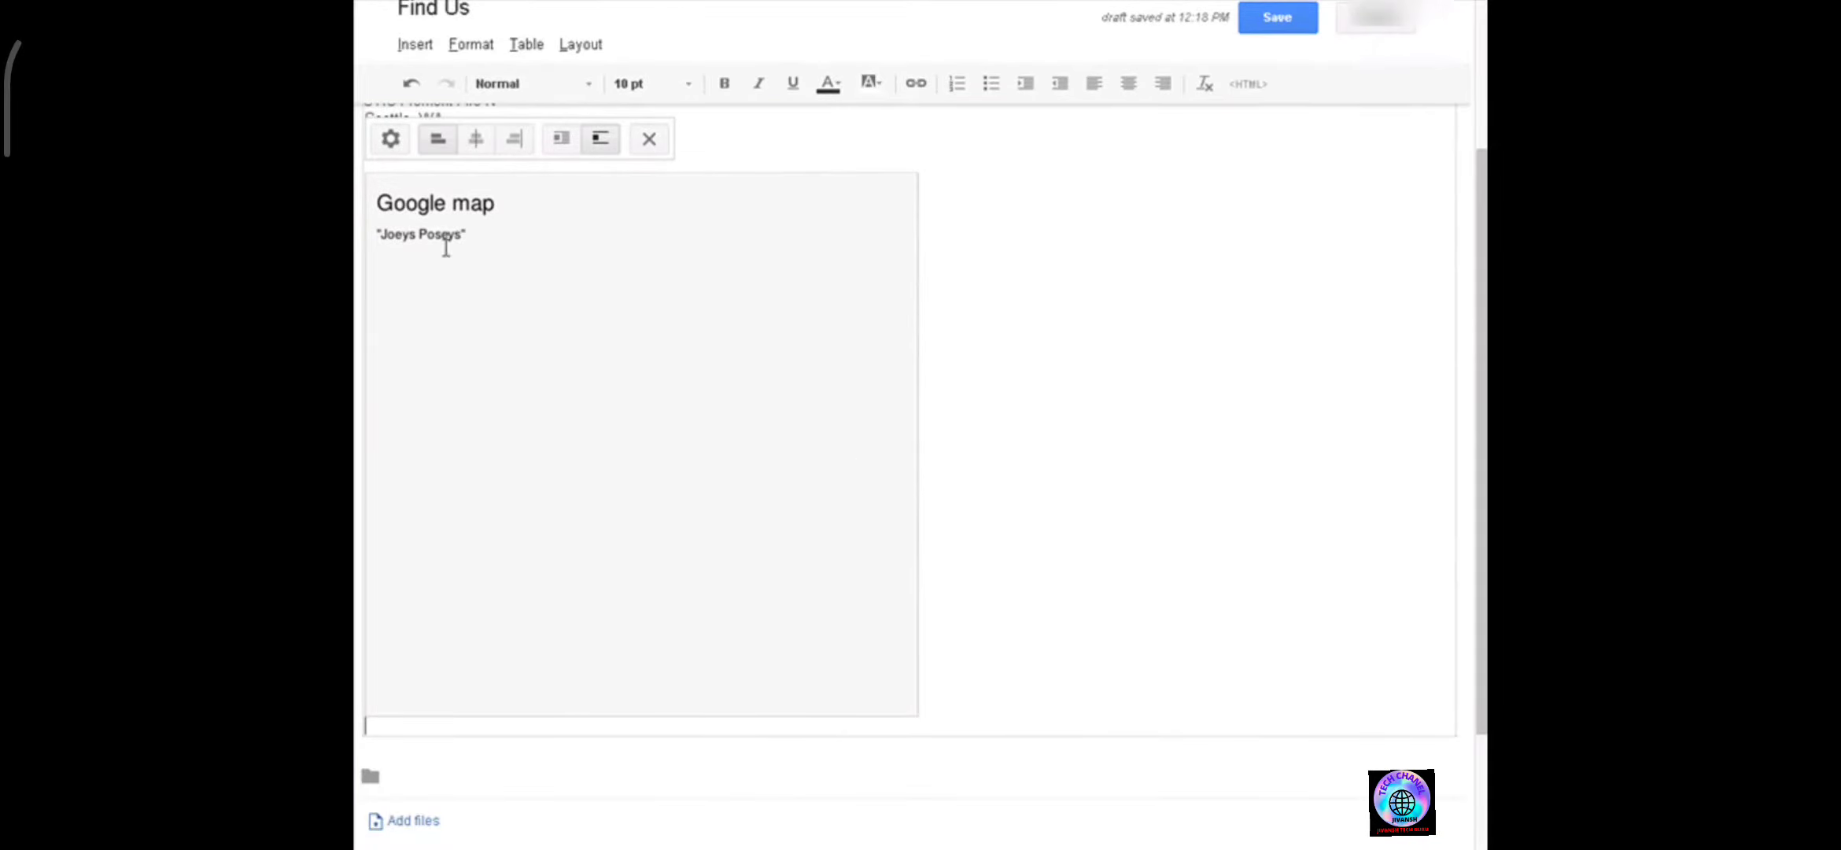
scroll(653, 350, "up", 3)
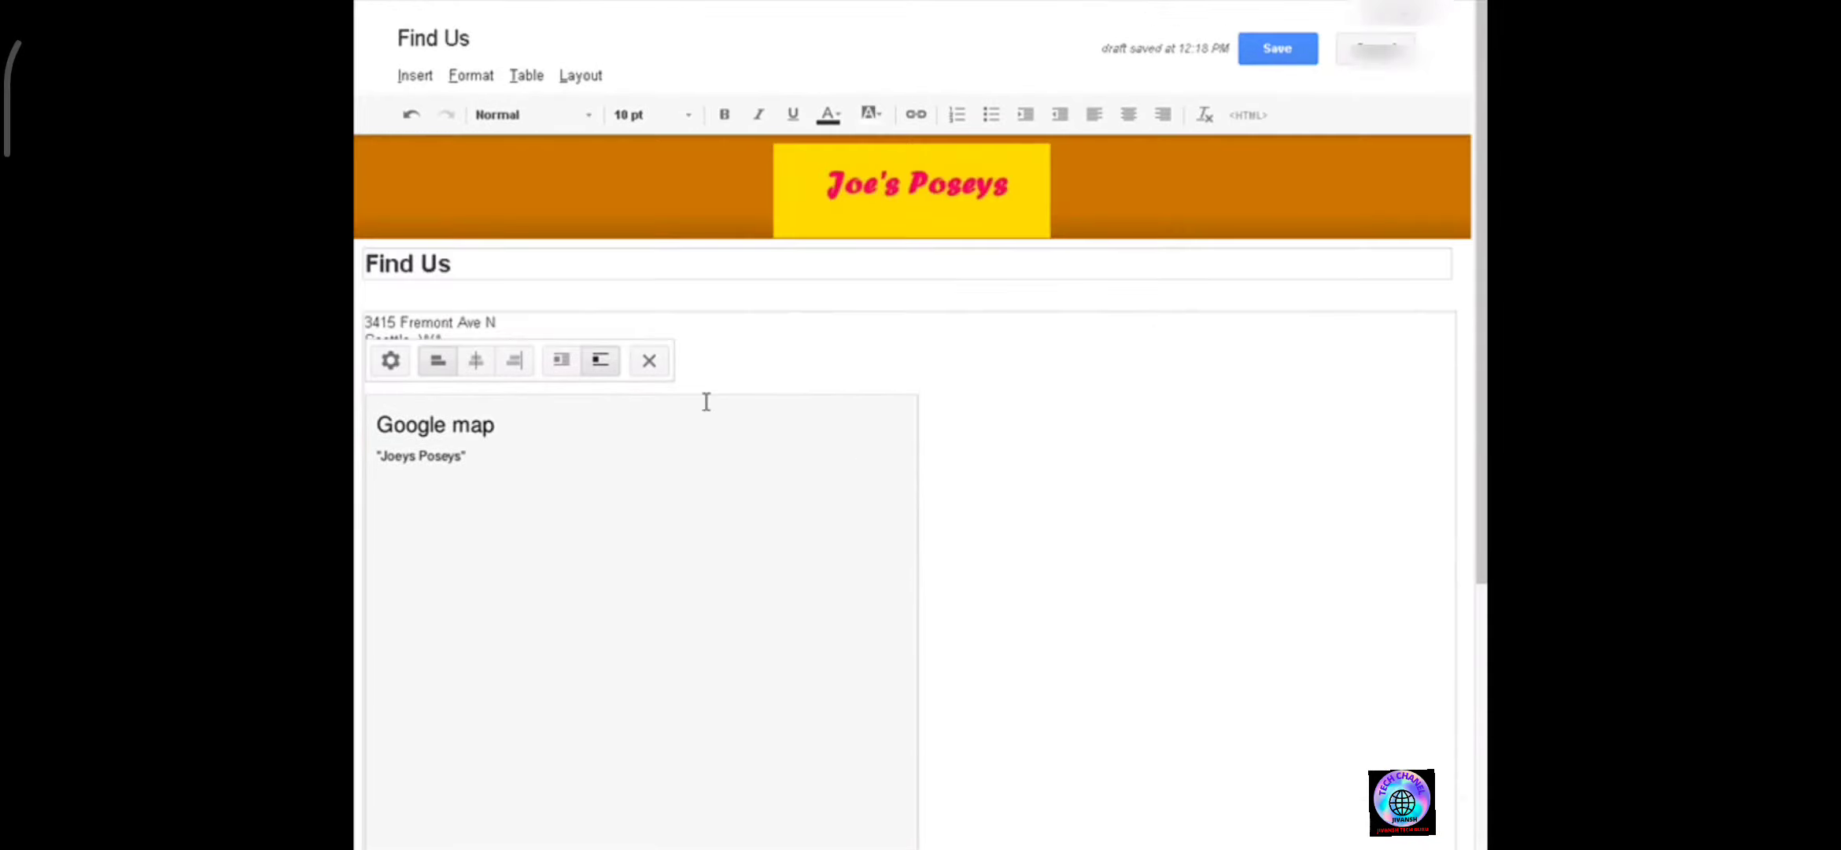
left_click(1037, 753)
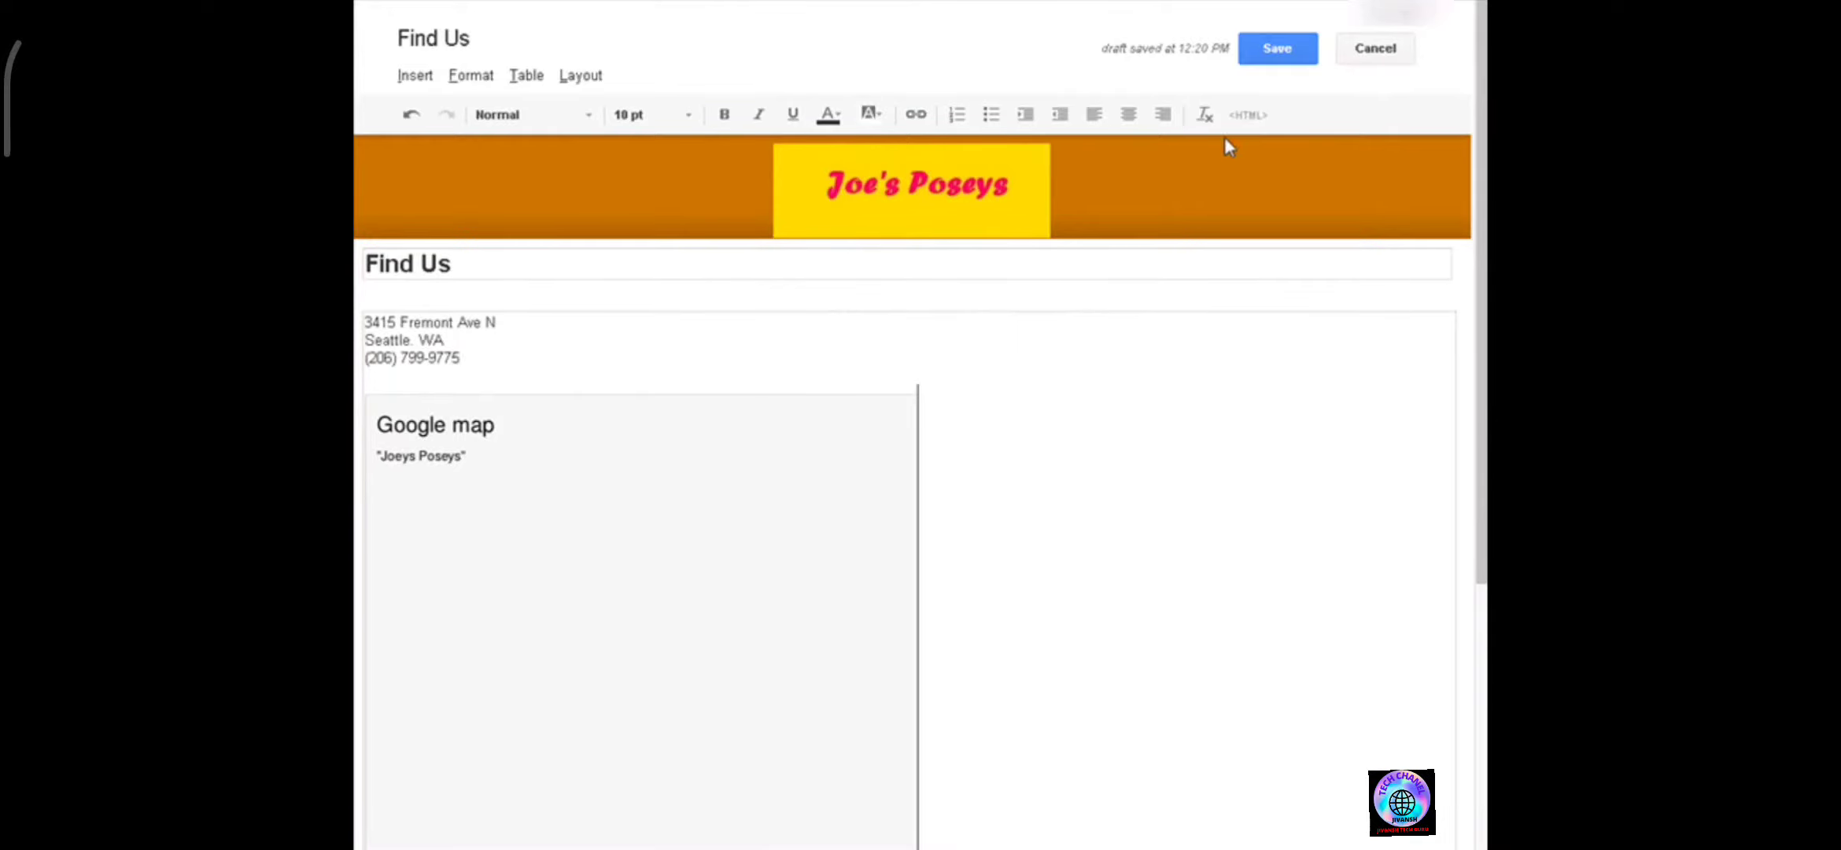
left_click(1285, 56)
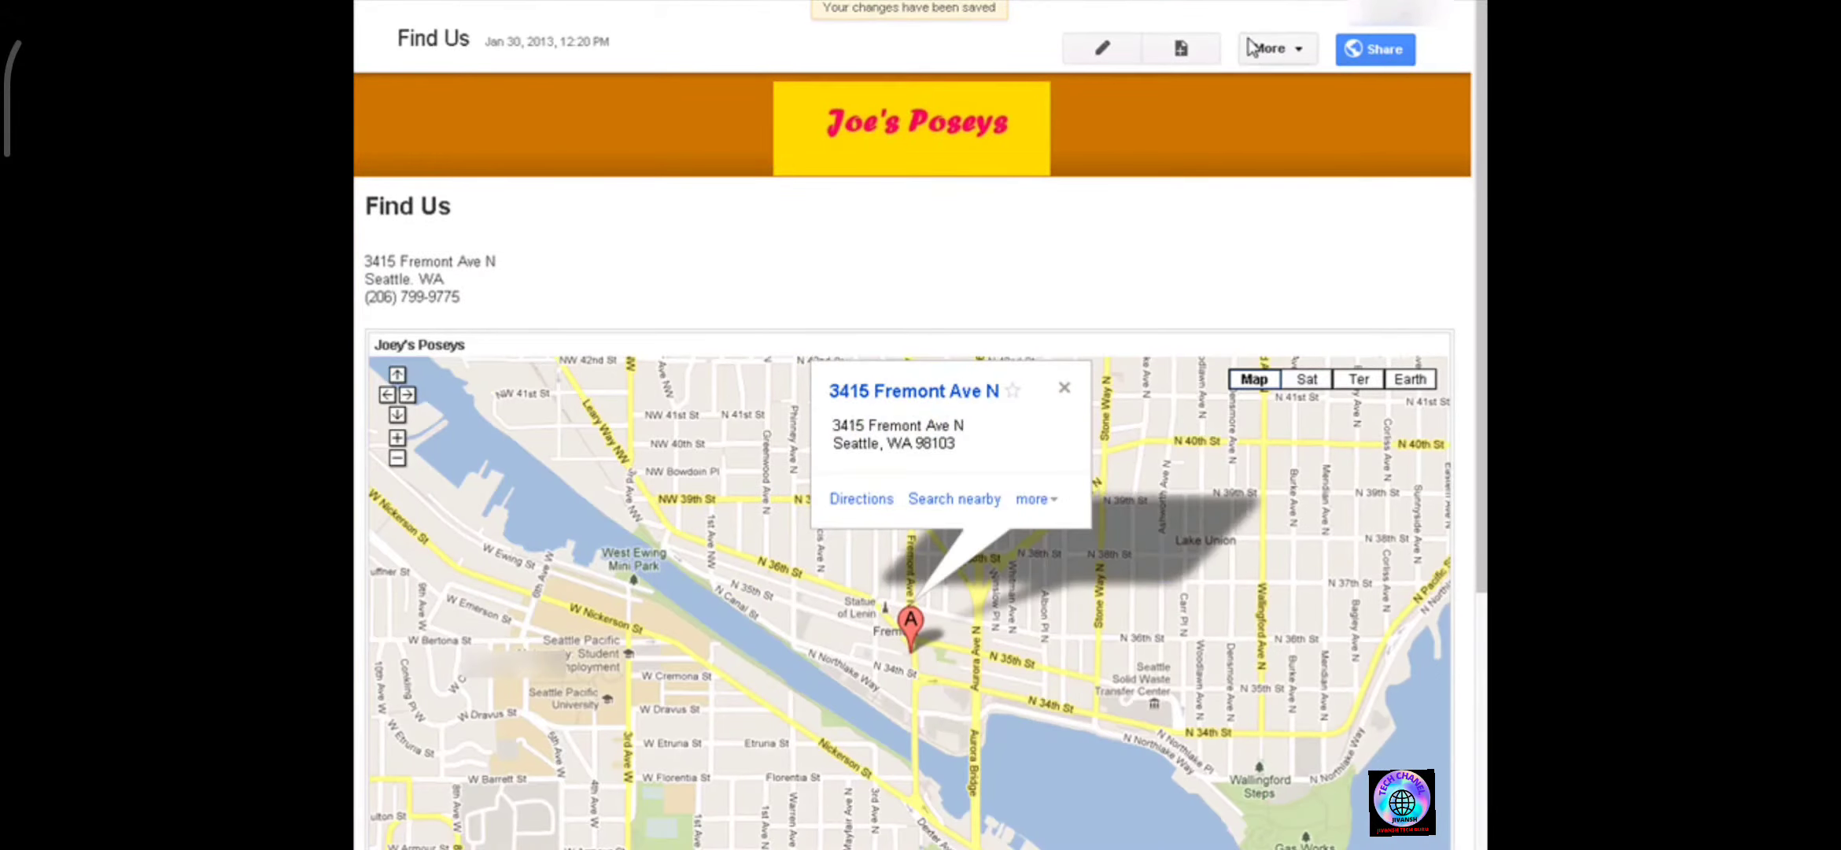
In page settings, disable comments, set the description to Find Us and save.
left_click(1298, 49)
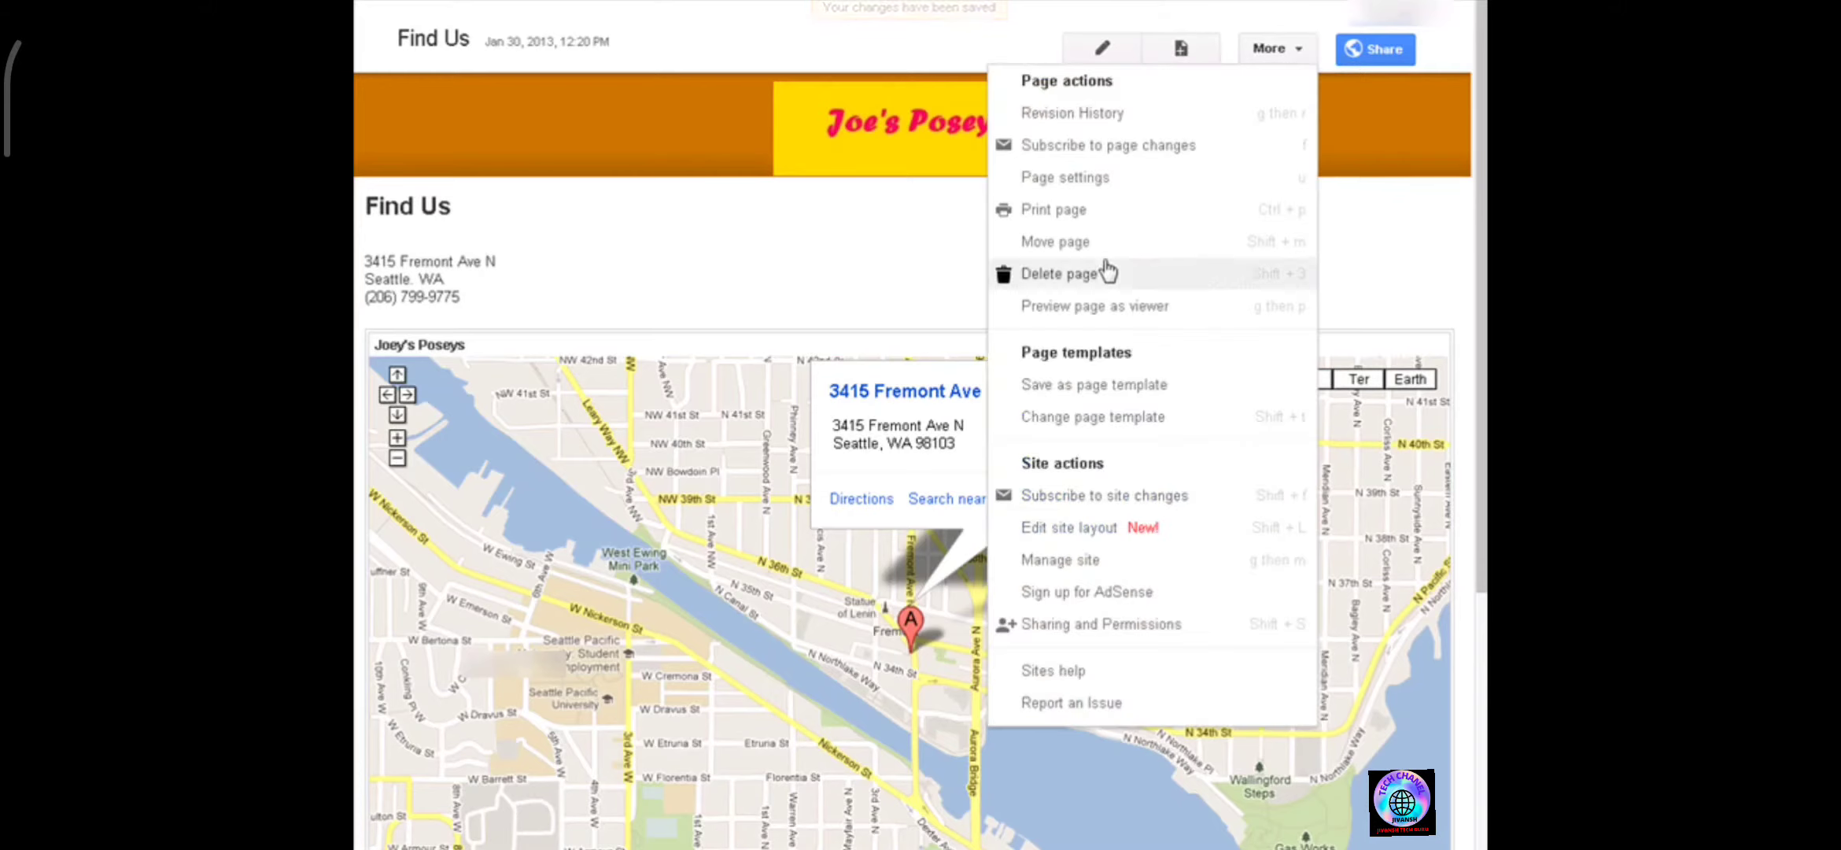
left_click(1132, 197)
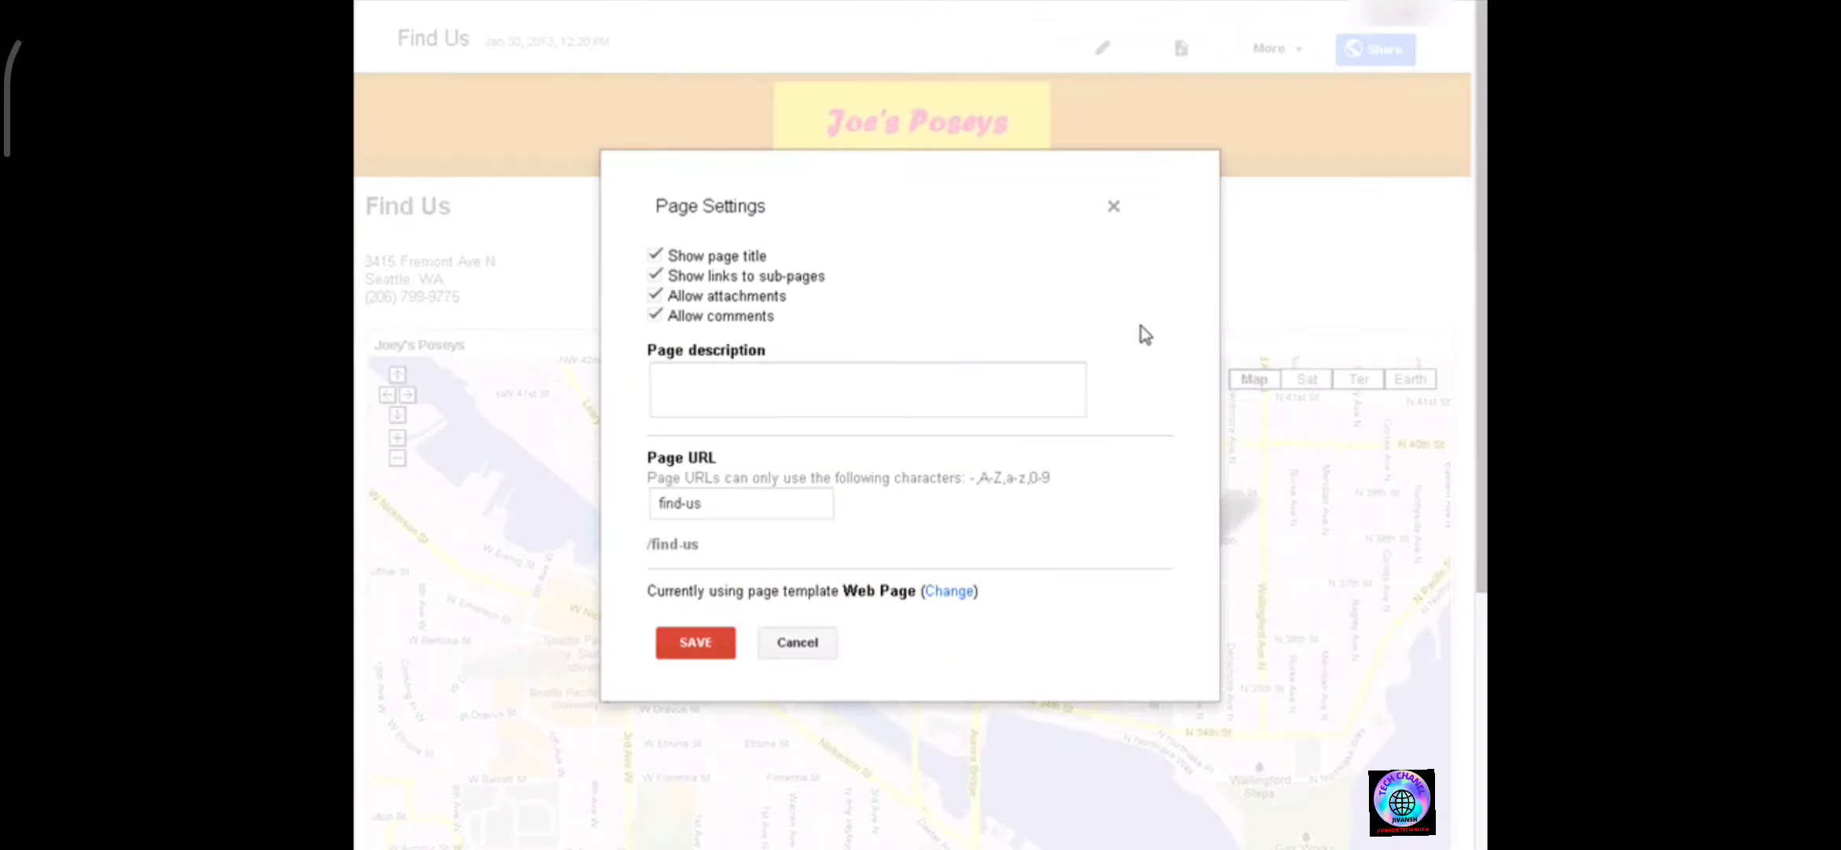
left_click(654, 319)
left_click(688, 370)
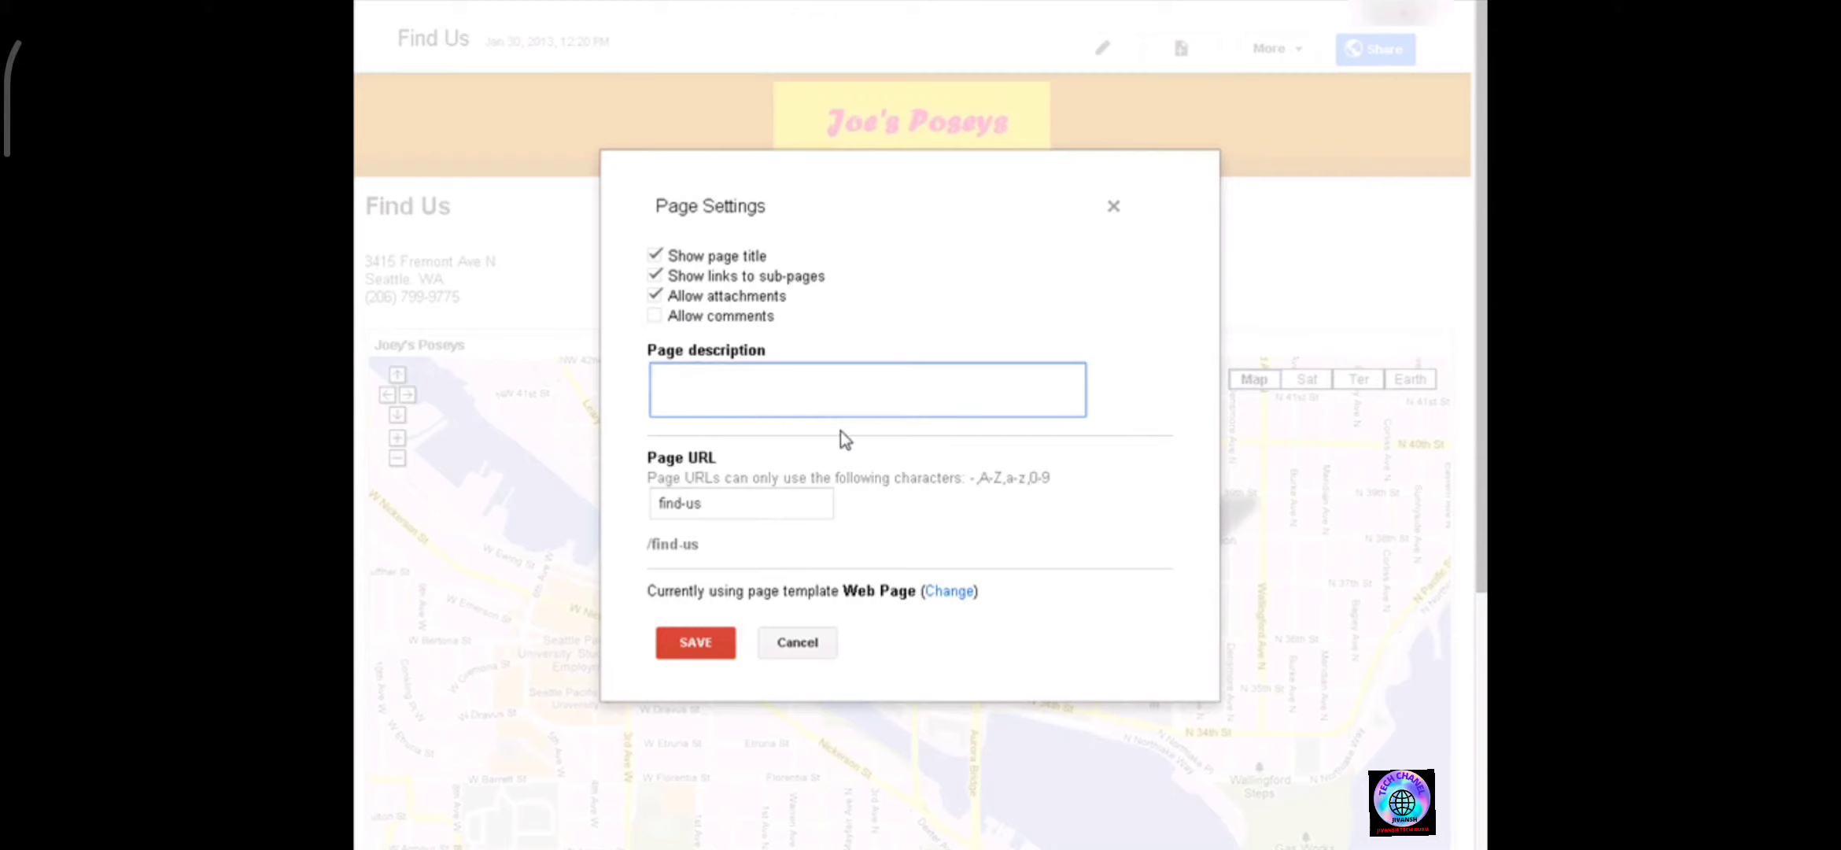
type("Find Us")
left_click(674, 636)
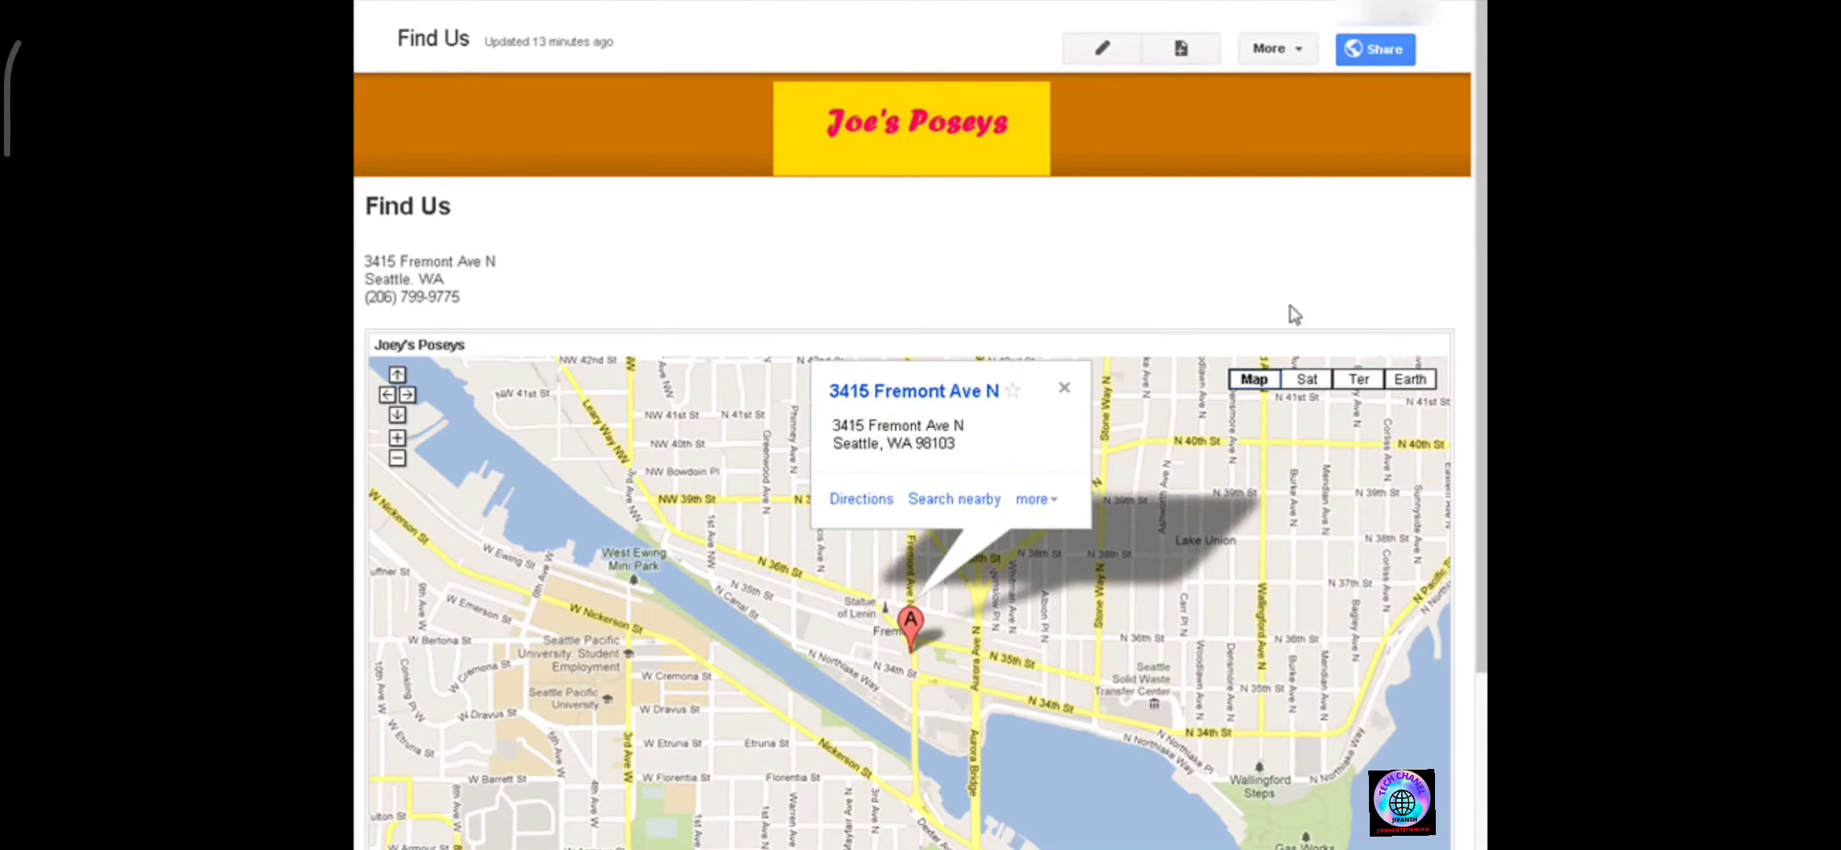
Preview the Find Us page as a viewer in the mobile layout, then return to the desktop view.
left_click(1300, 55)
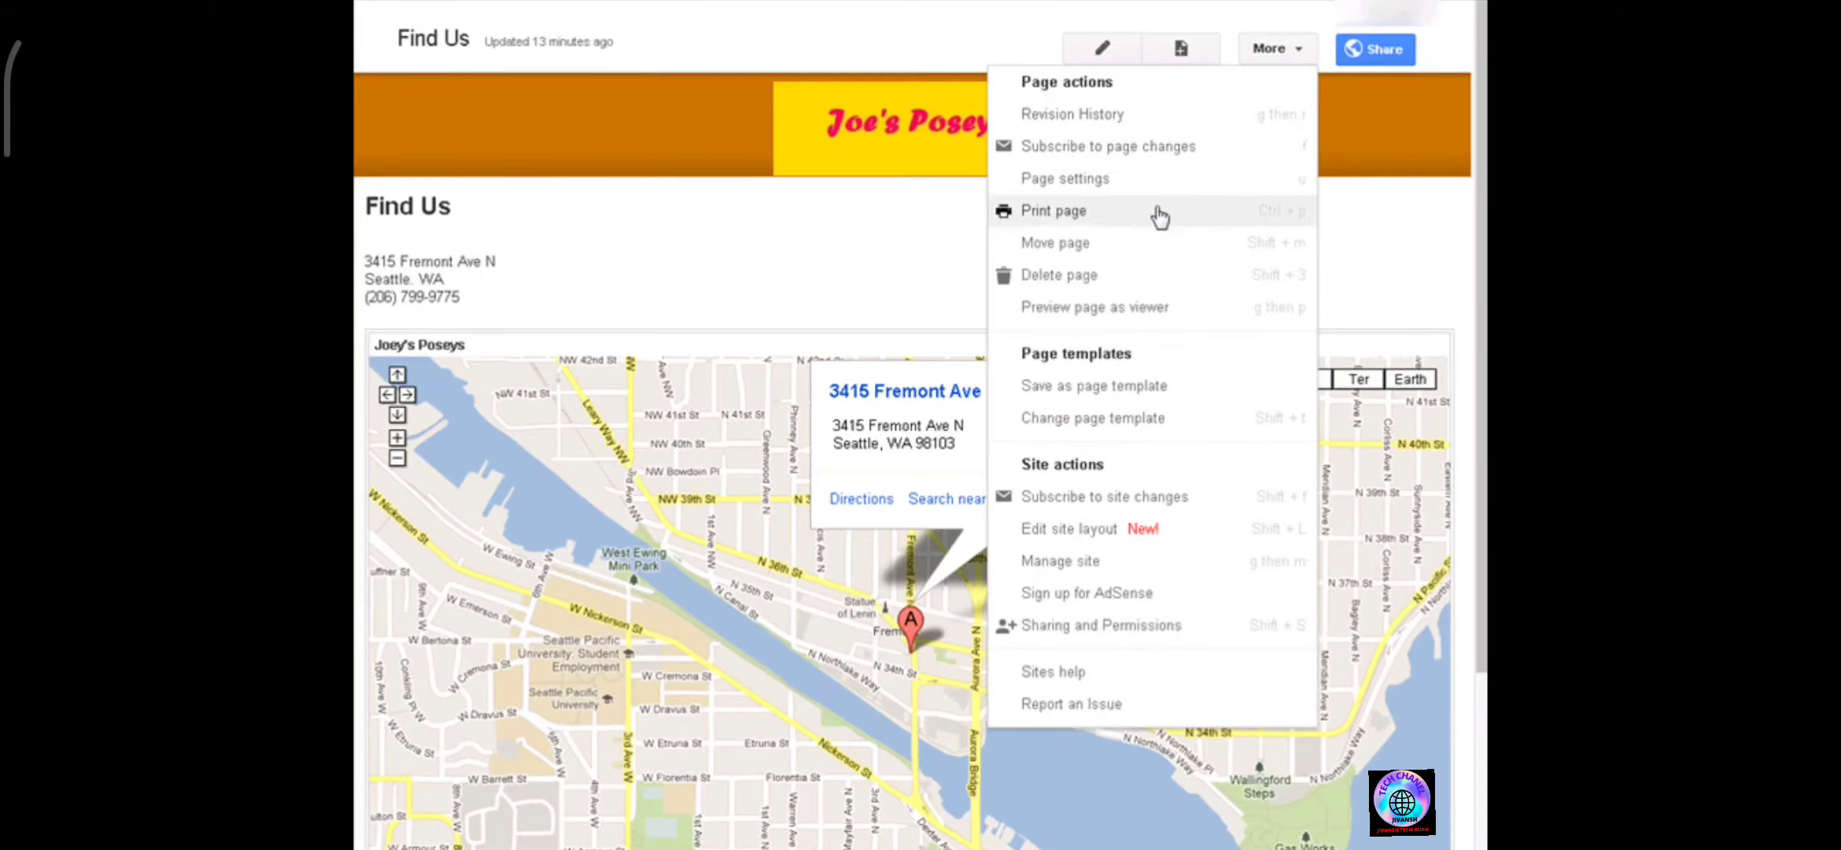
left_click(1142, 309)
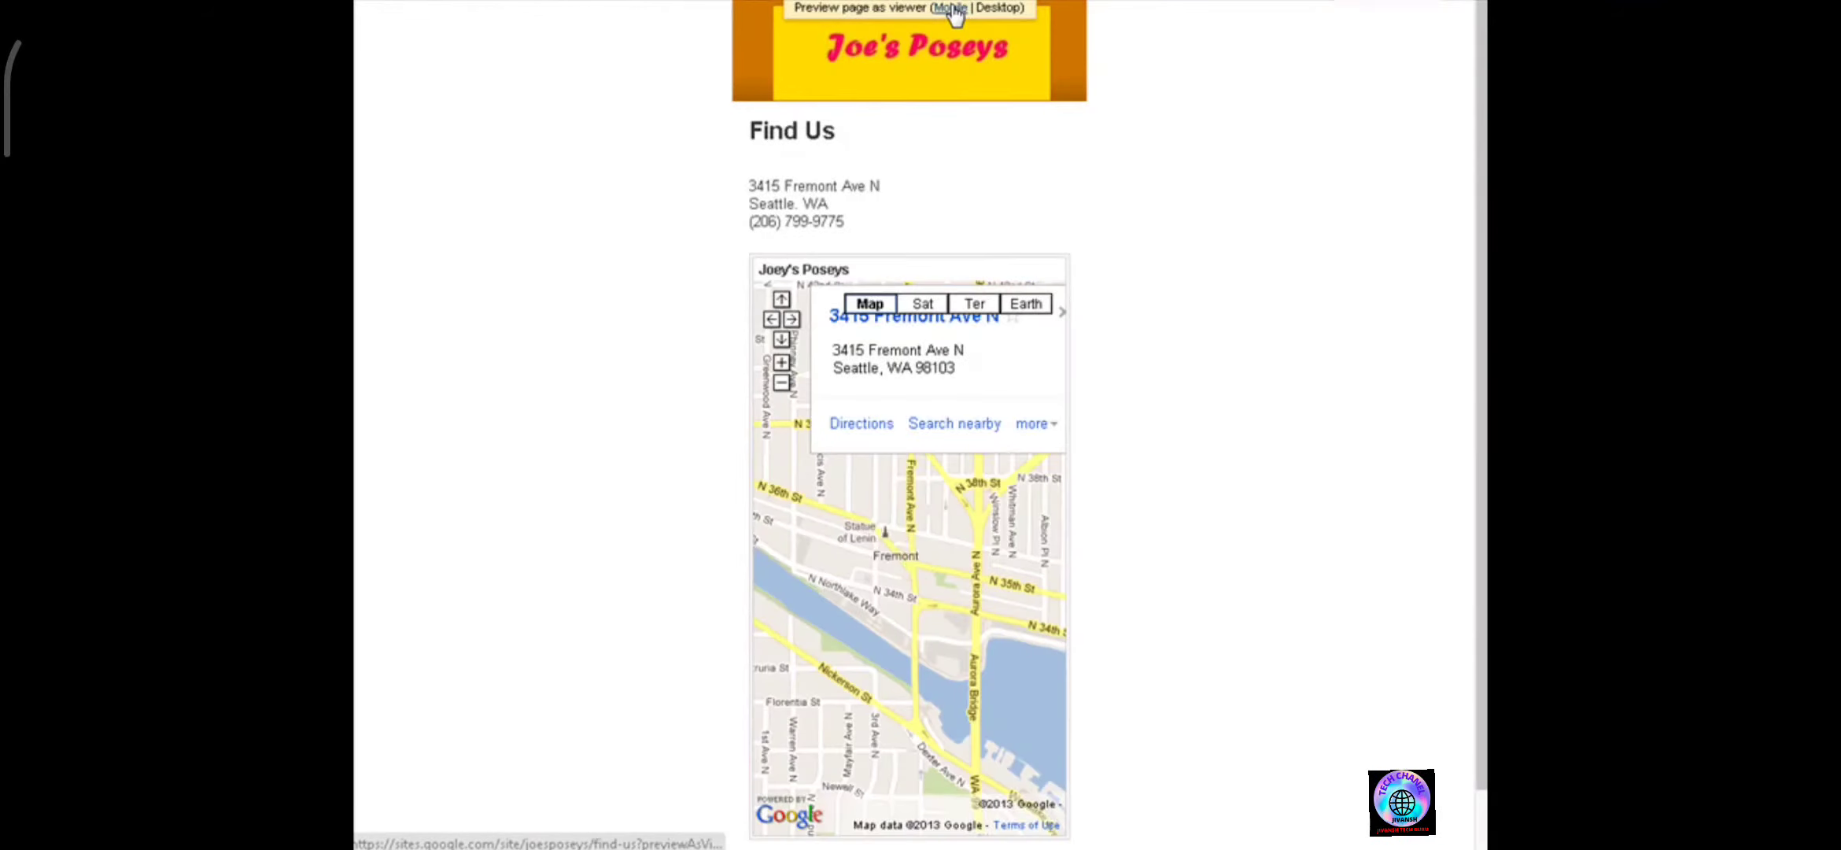
left_click(950, 8)
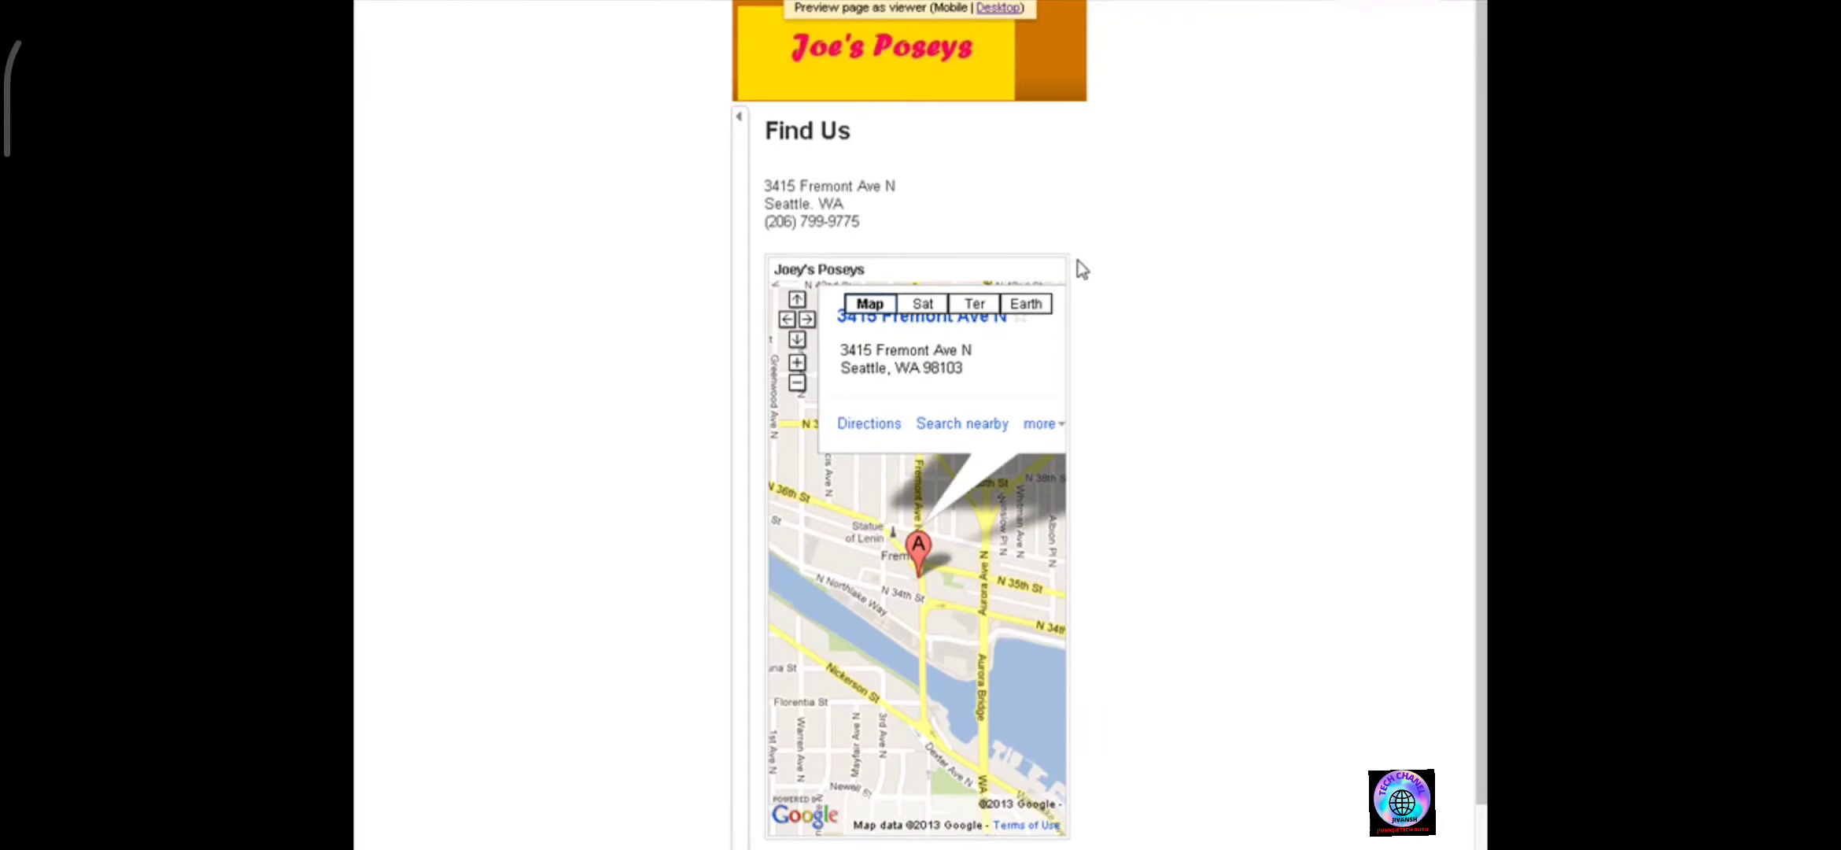
scroll(1083, 270, "down", 1)
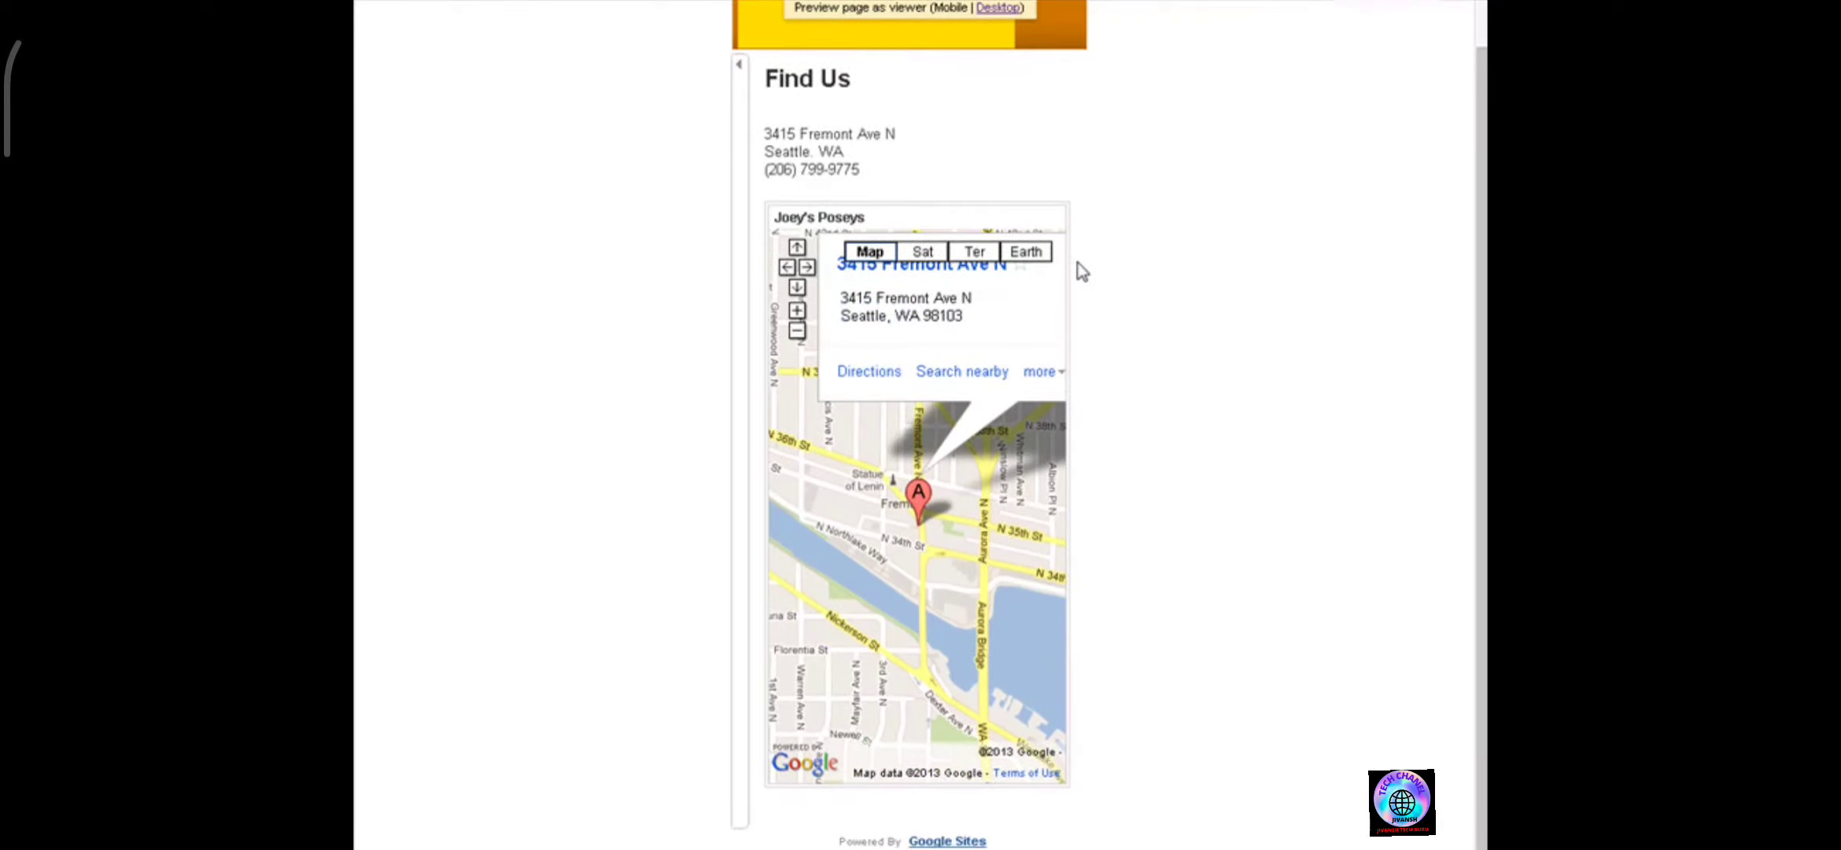
scroll(1086, 272, "up", 1)
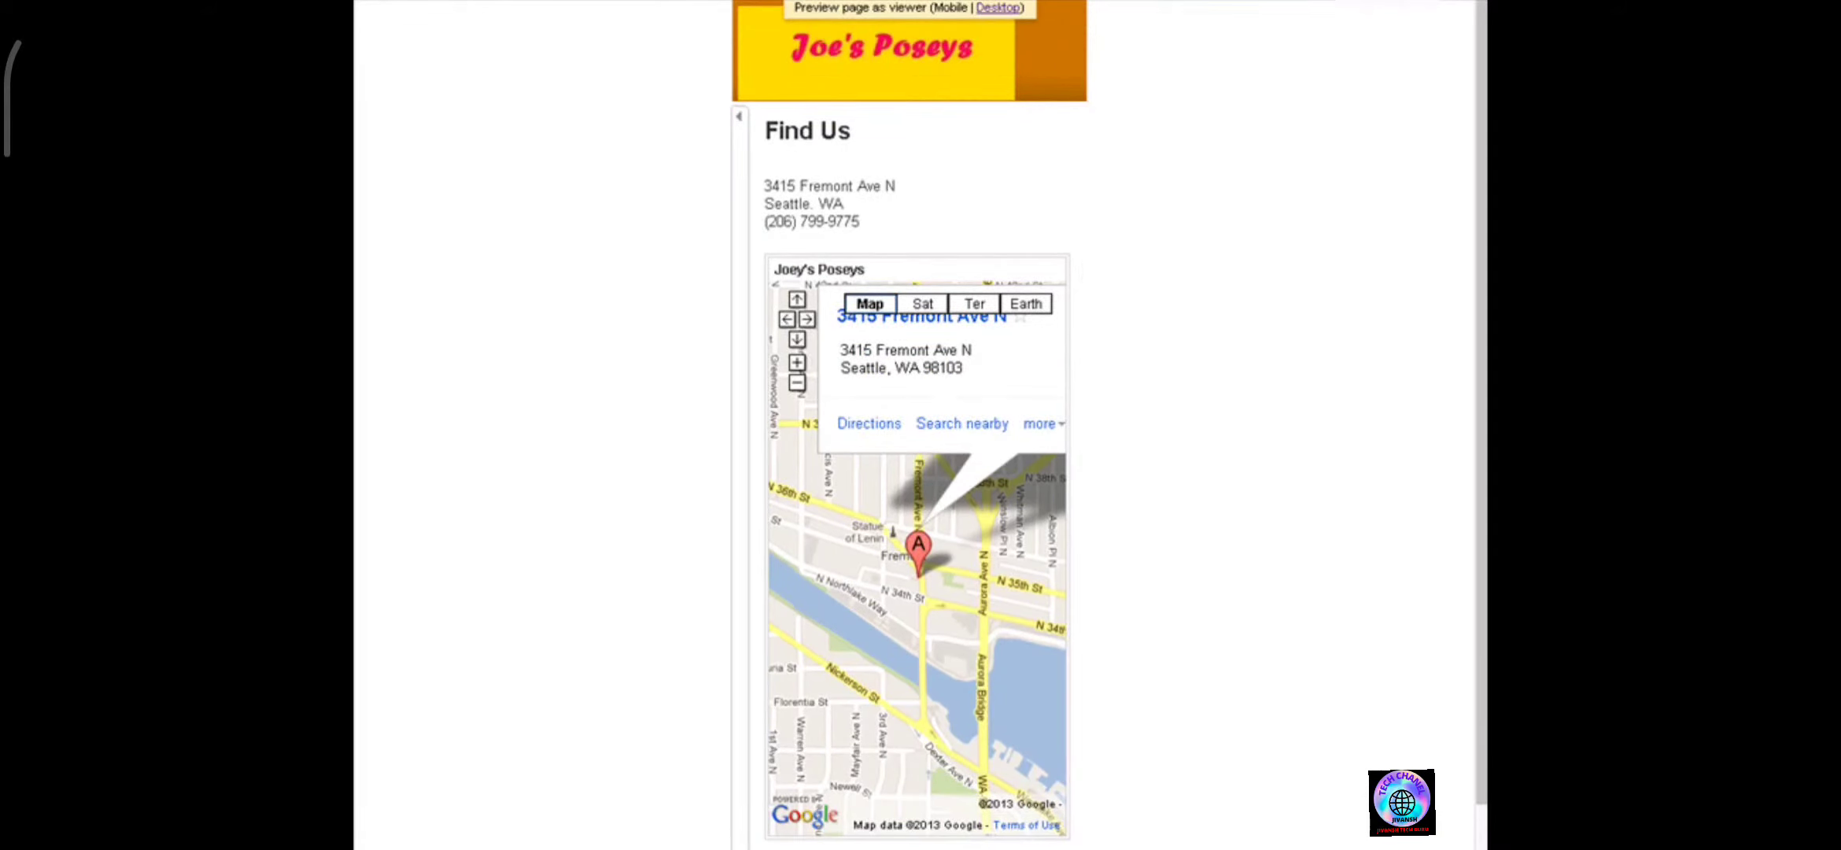
left_click(1086, 2)
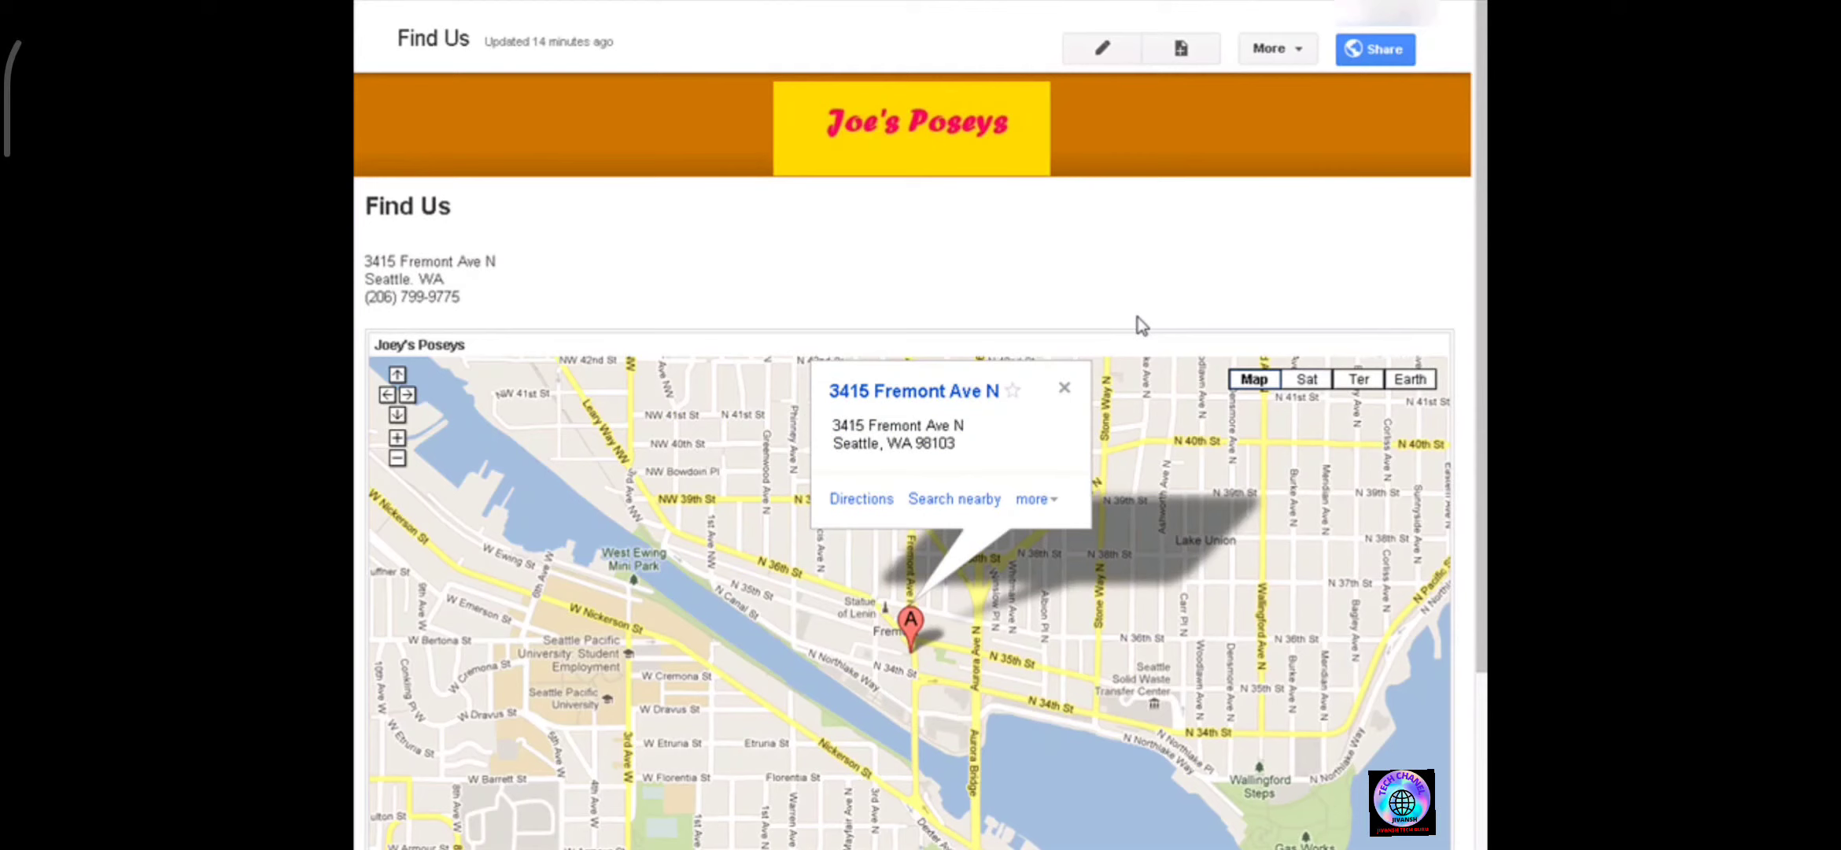
Create a new top-level web page named Our Staff Members.
left_click(1183, 51)
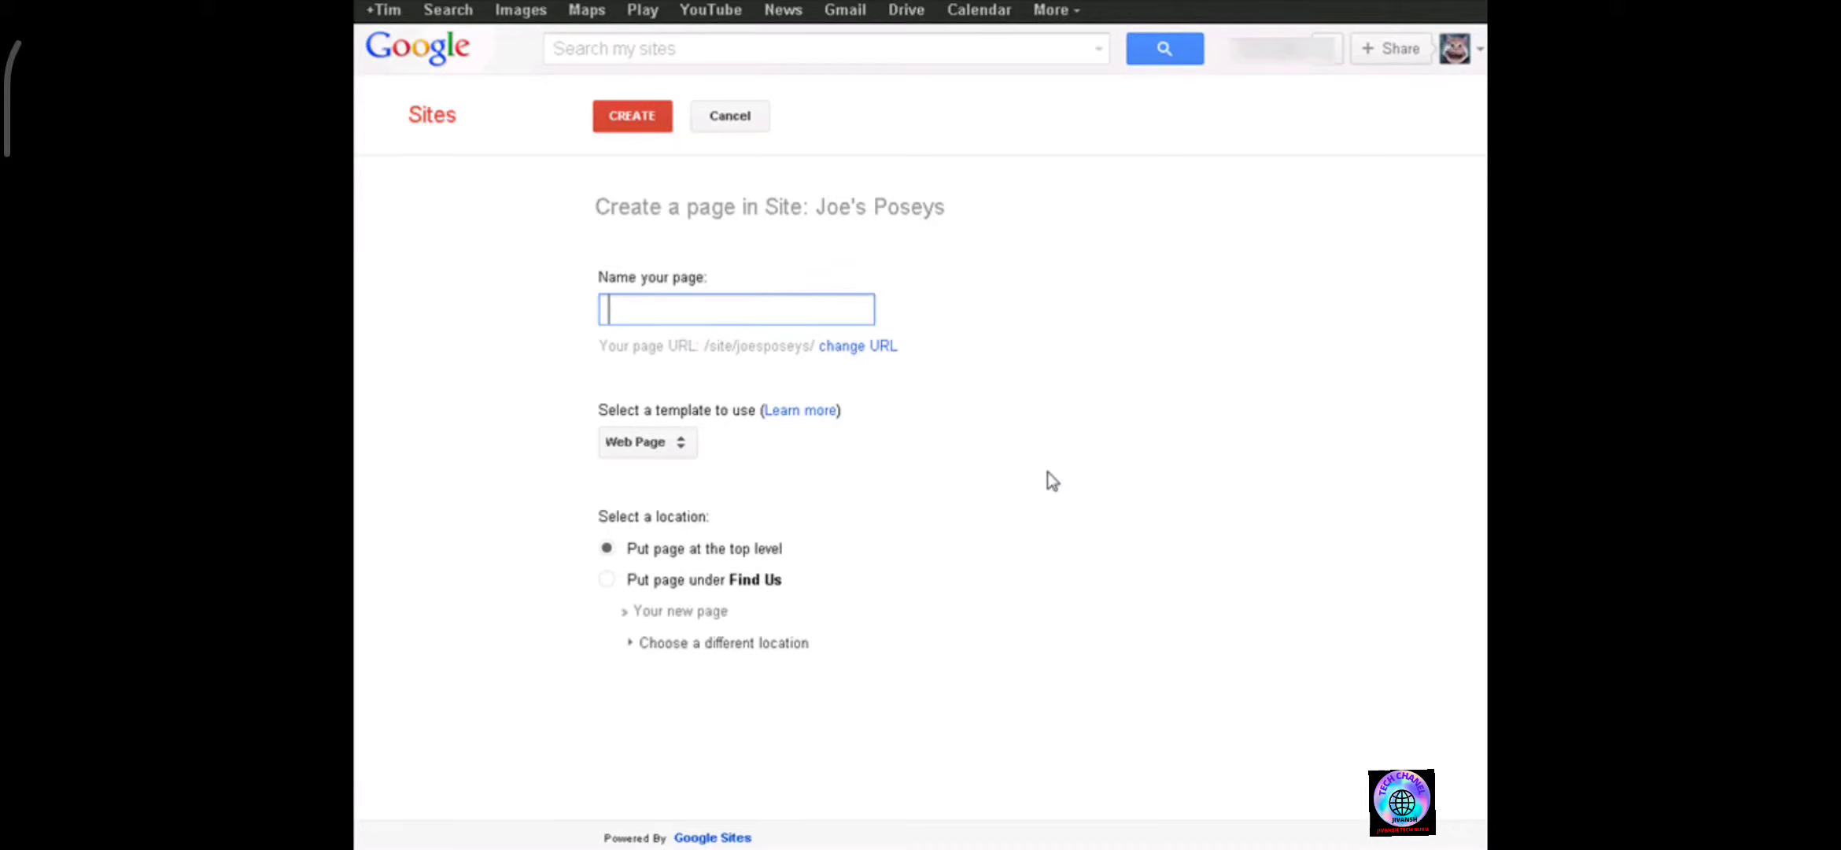
type("Ou")
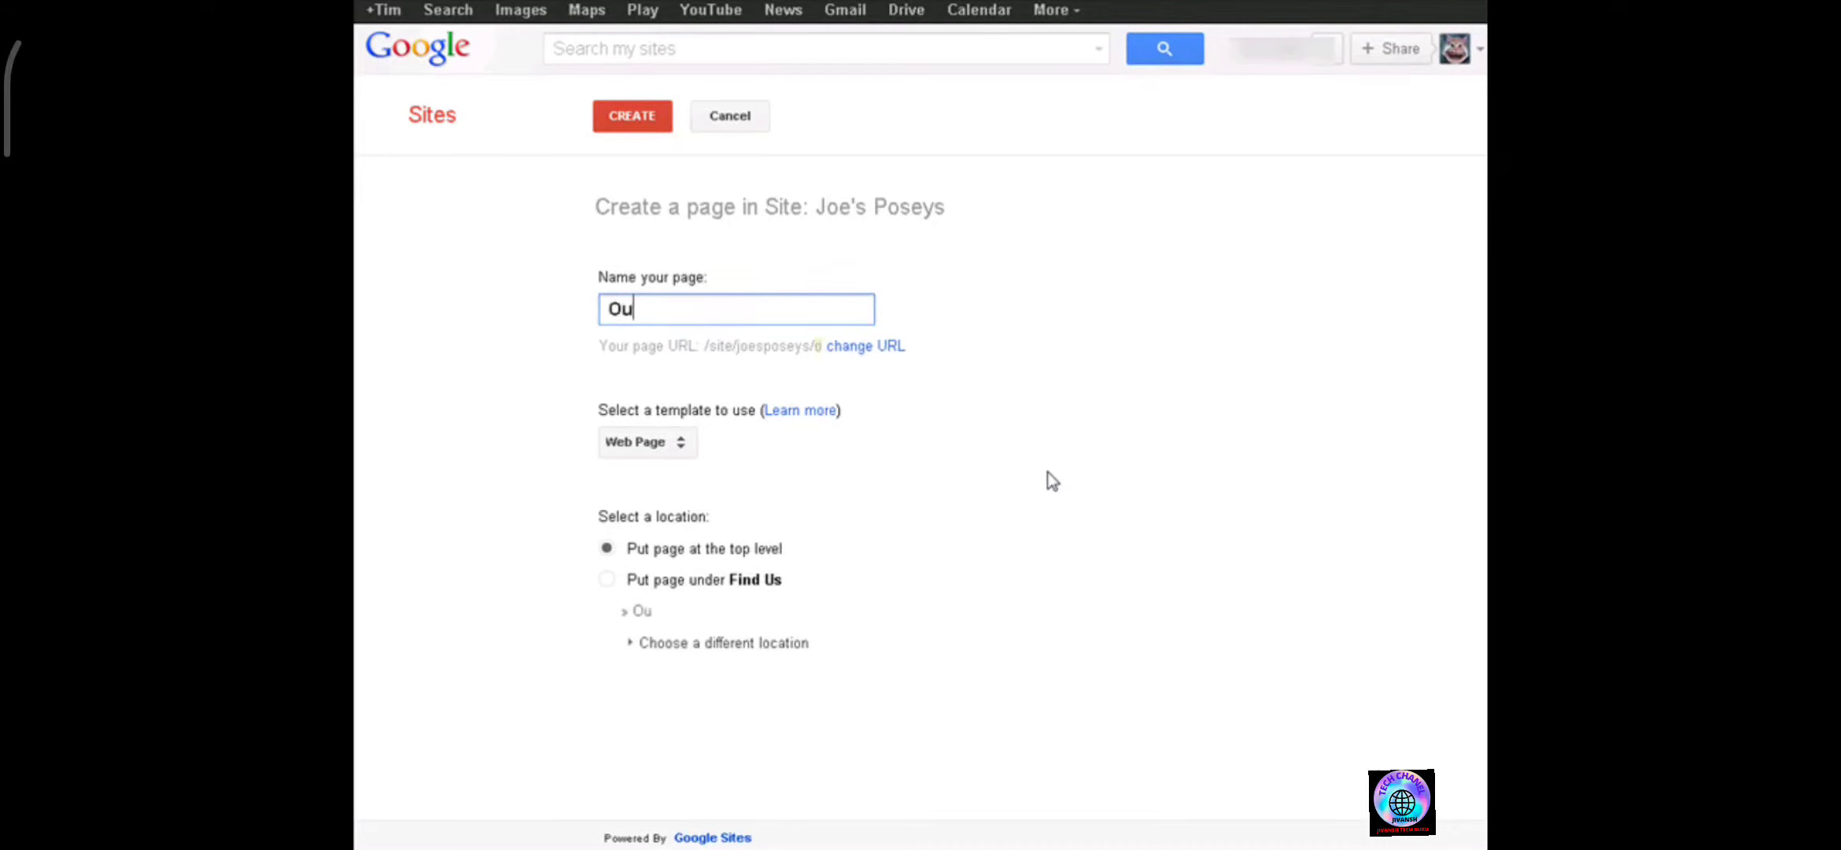
type("r Staff M")
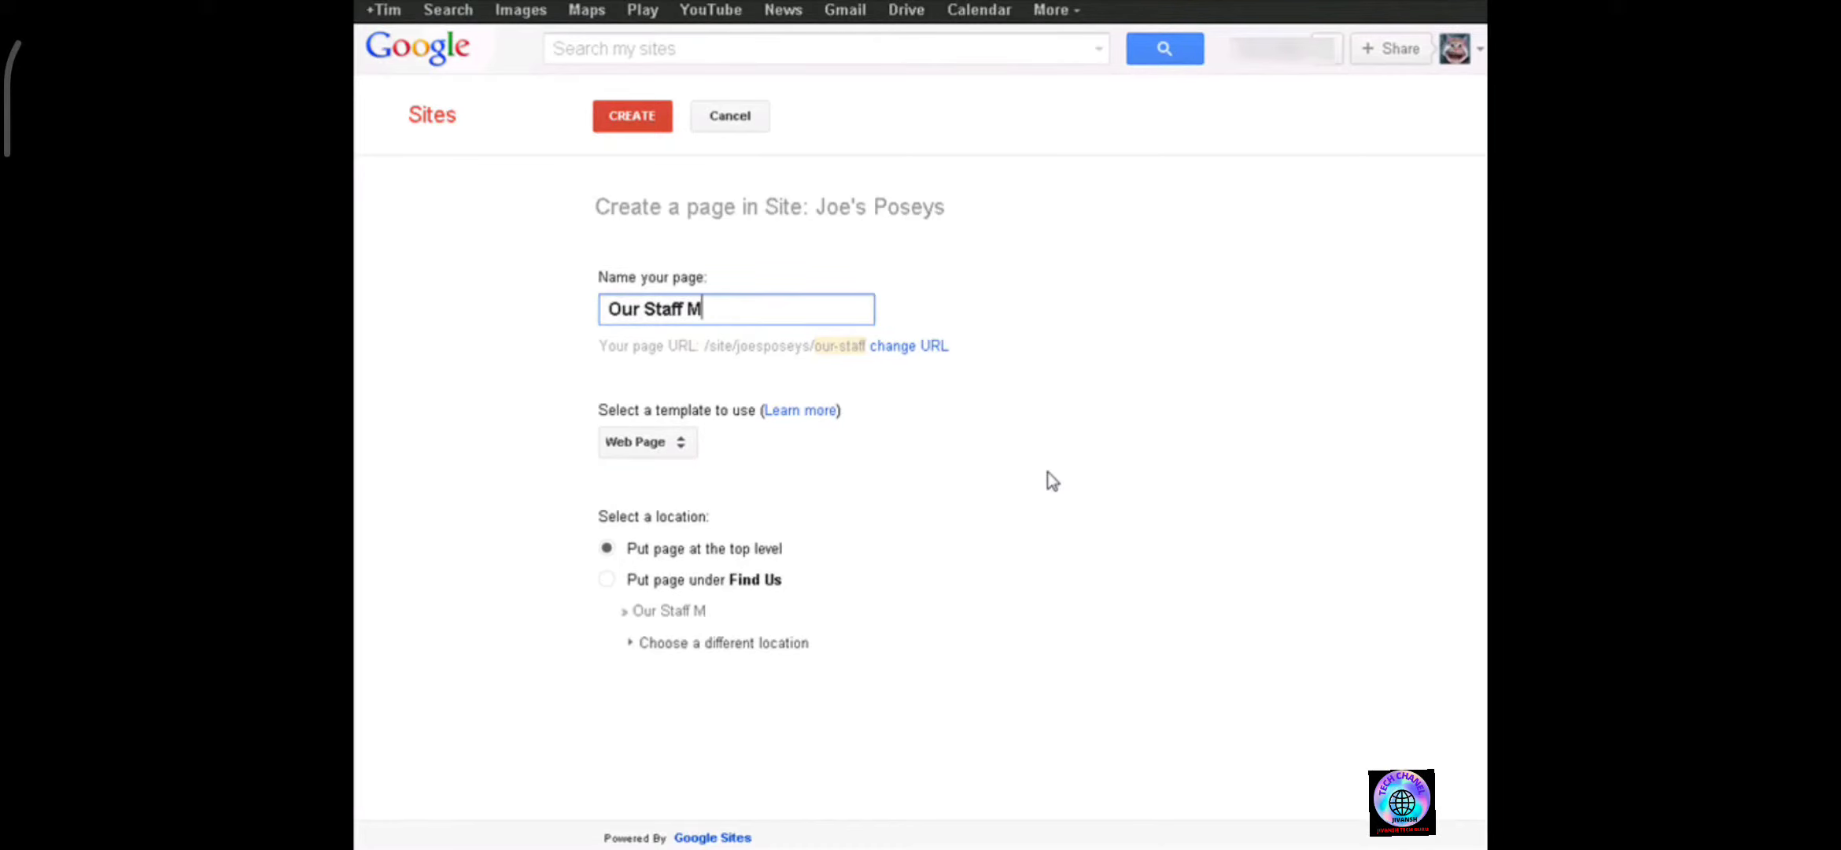
type("embers")
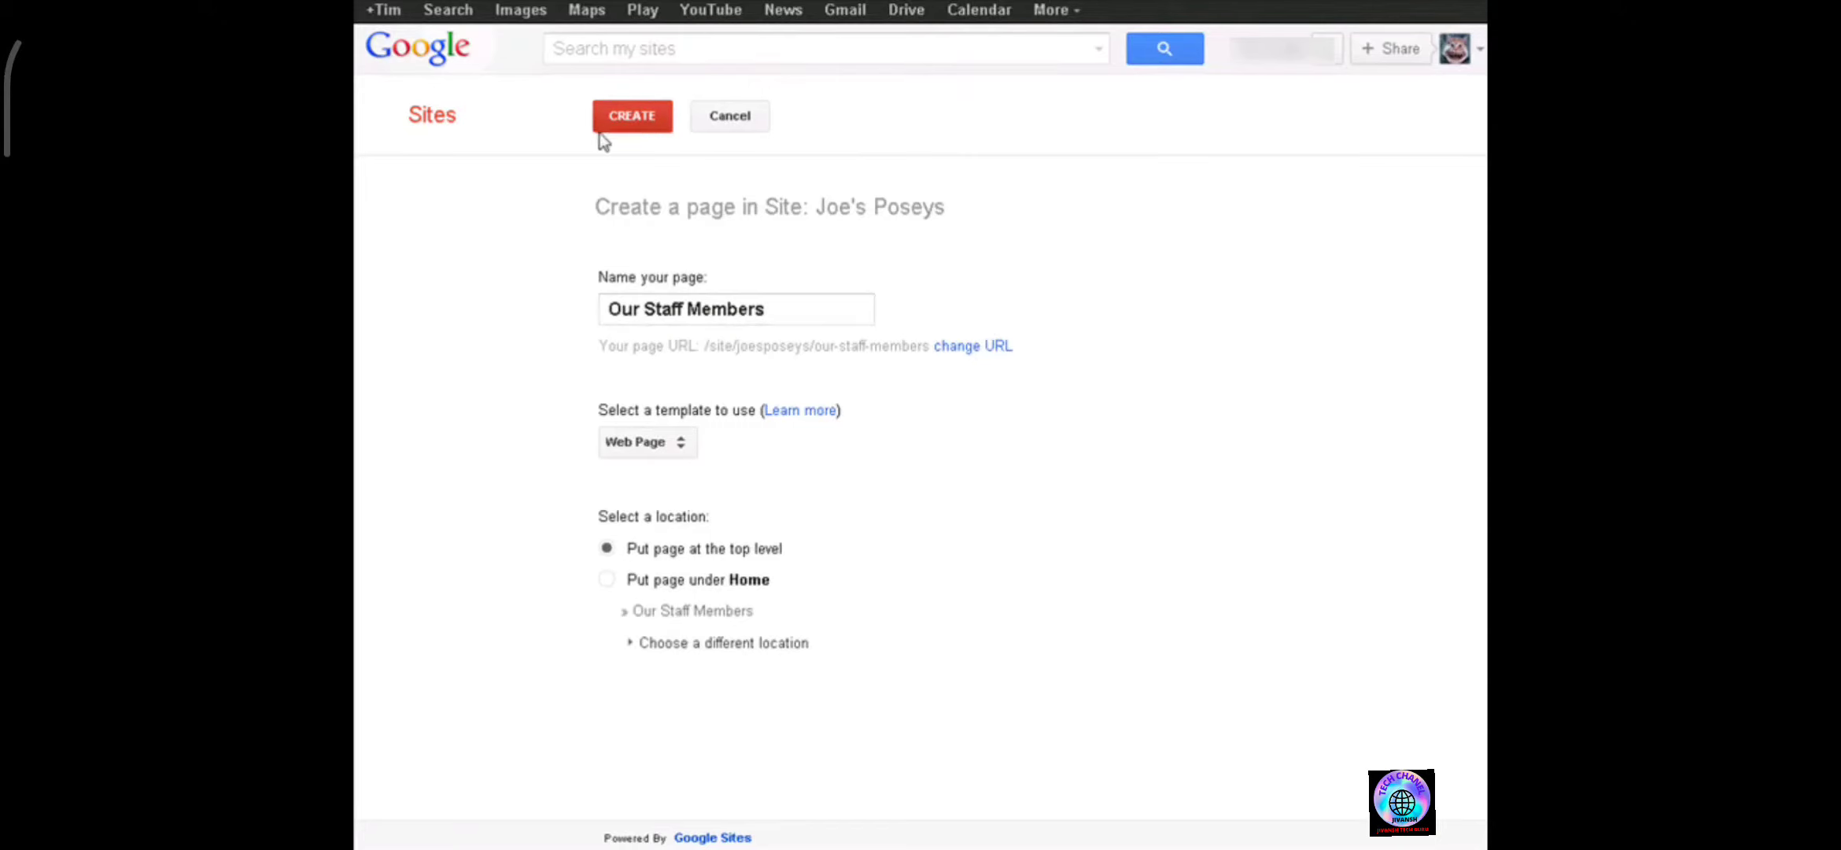
left_click(632, 118)
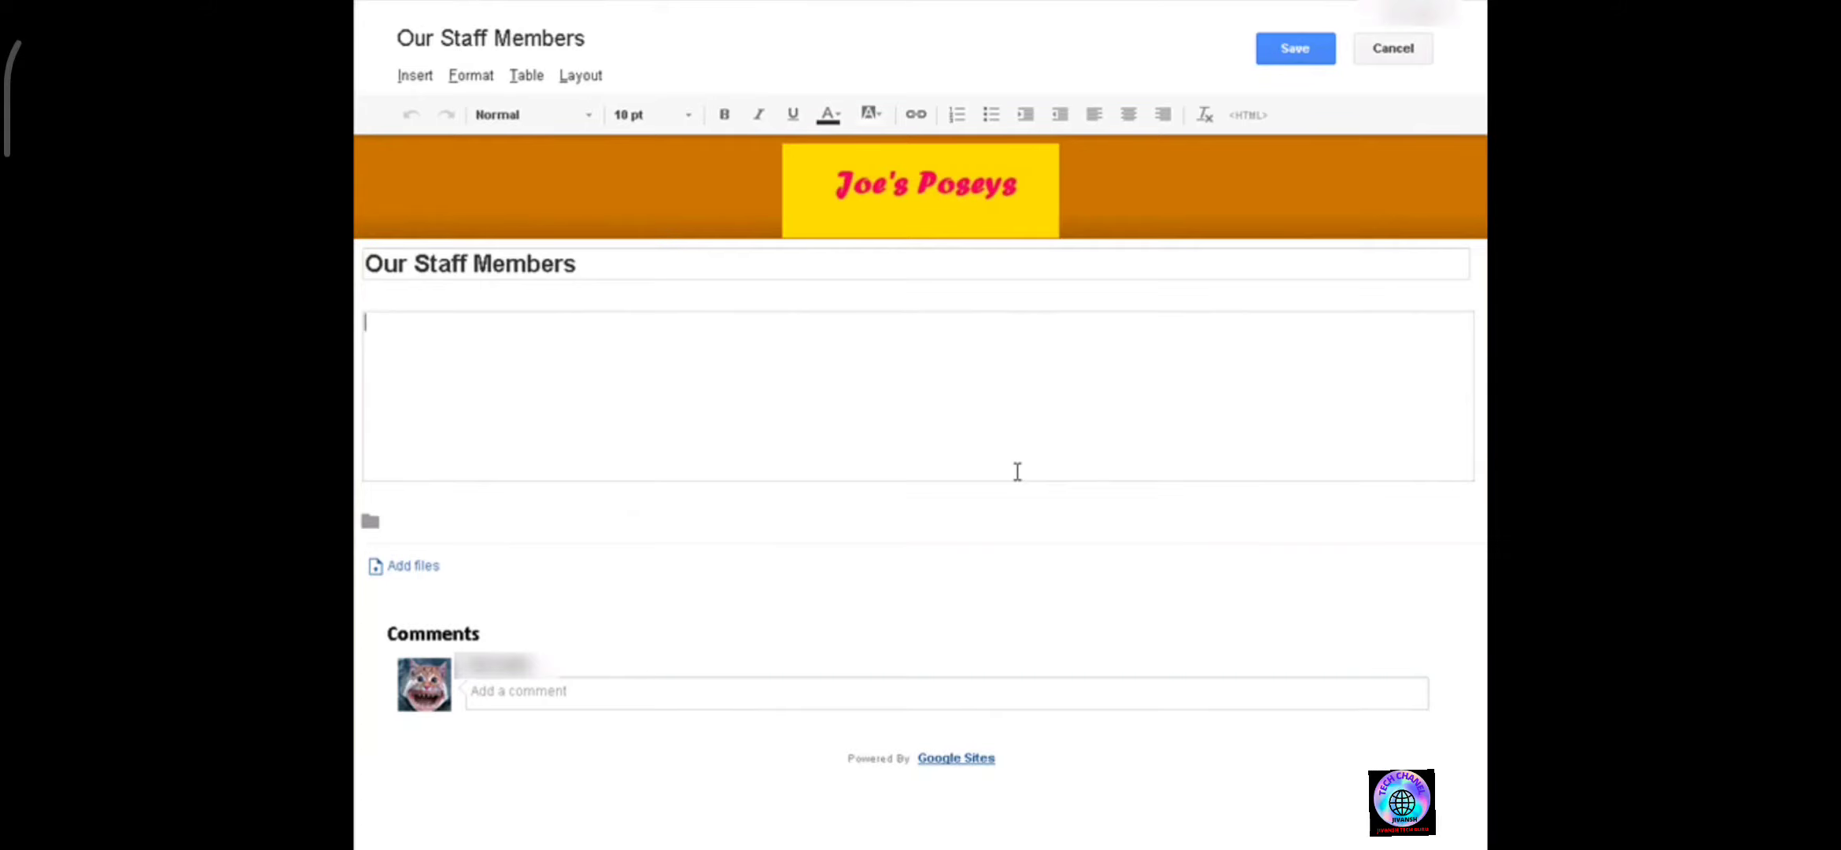
Enter two staff members' names with the roles Owner and Mamager on separate lines, and save the page.
key("Return")
key("Return")
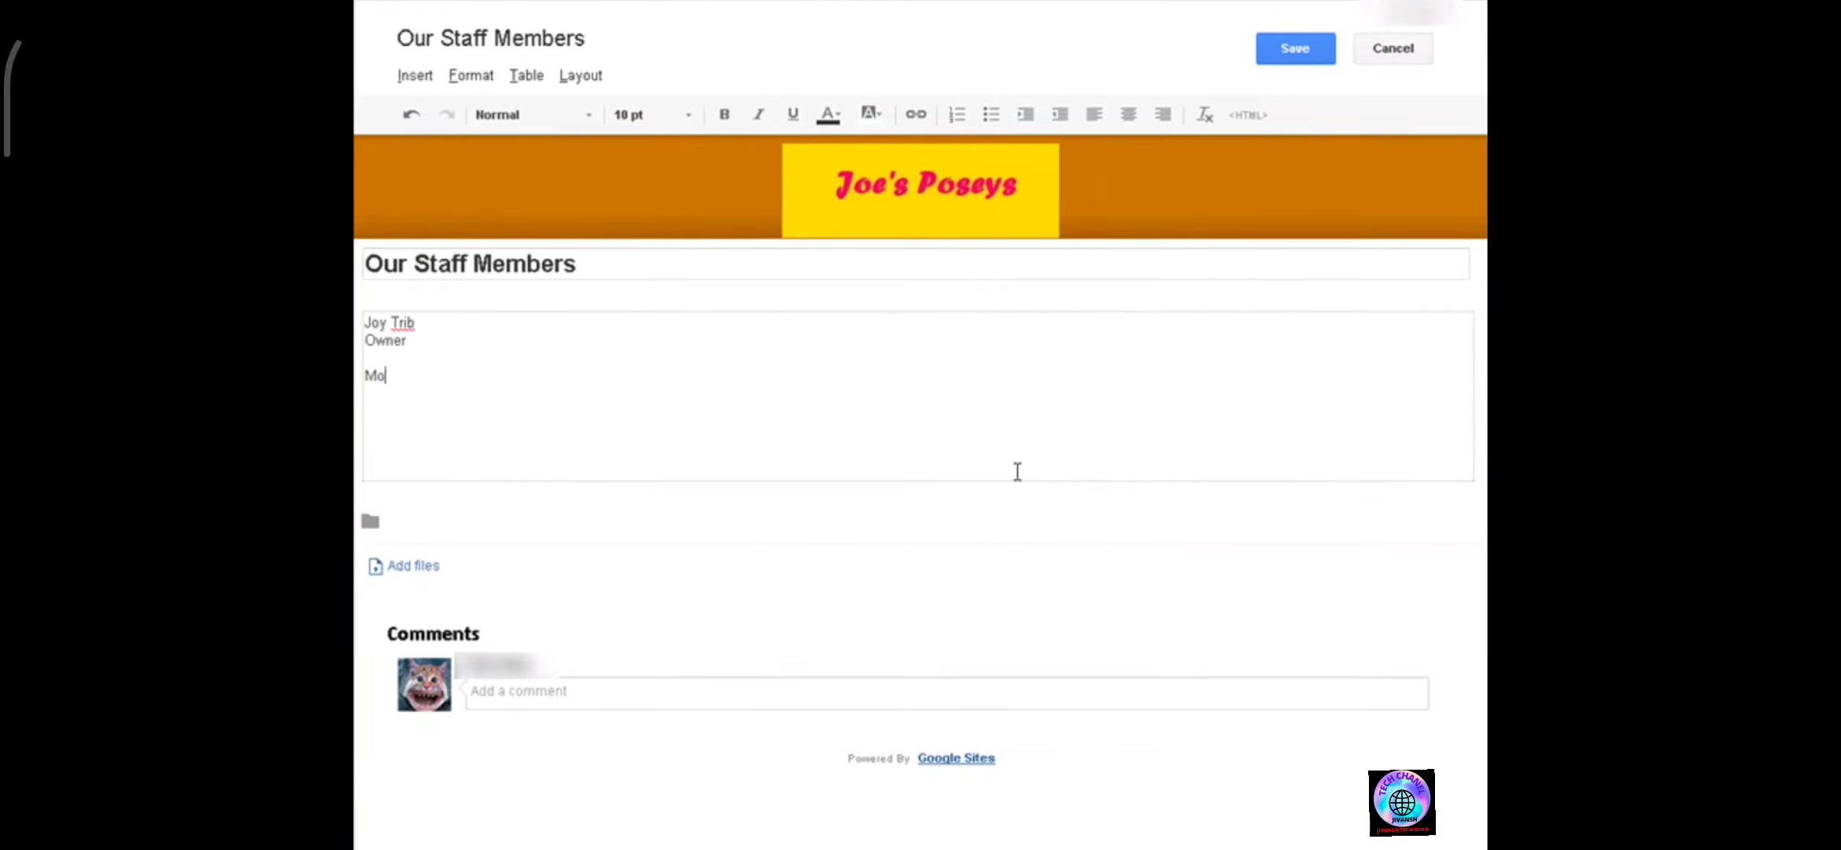
key("Return")
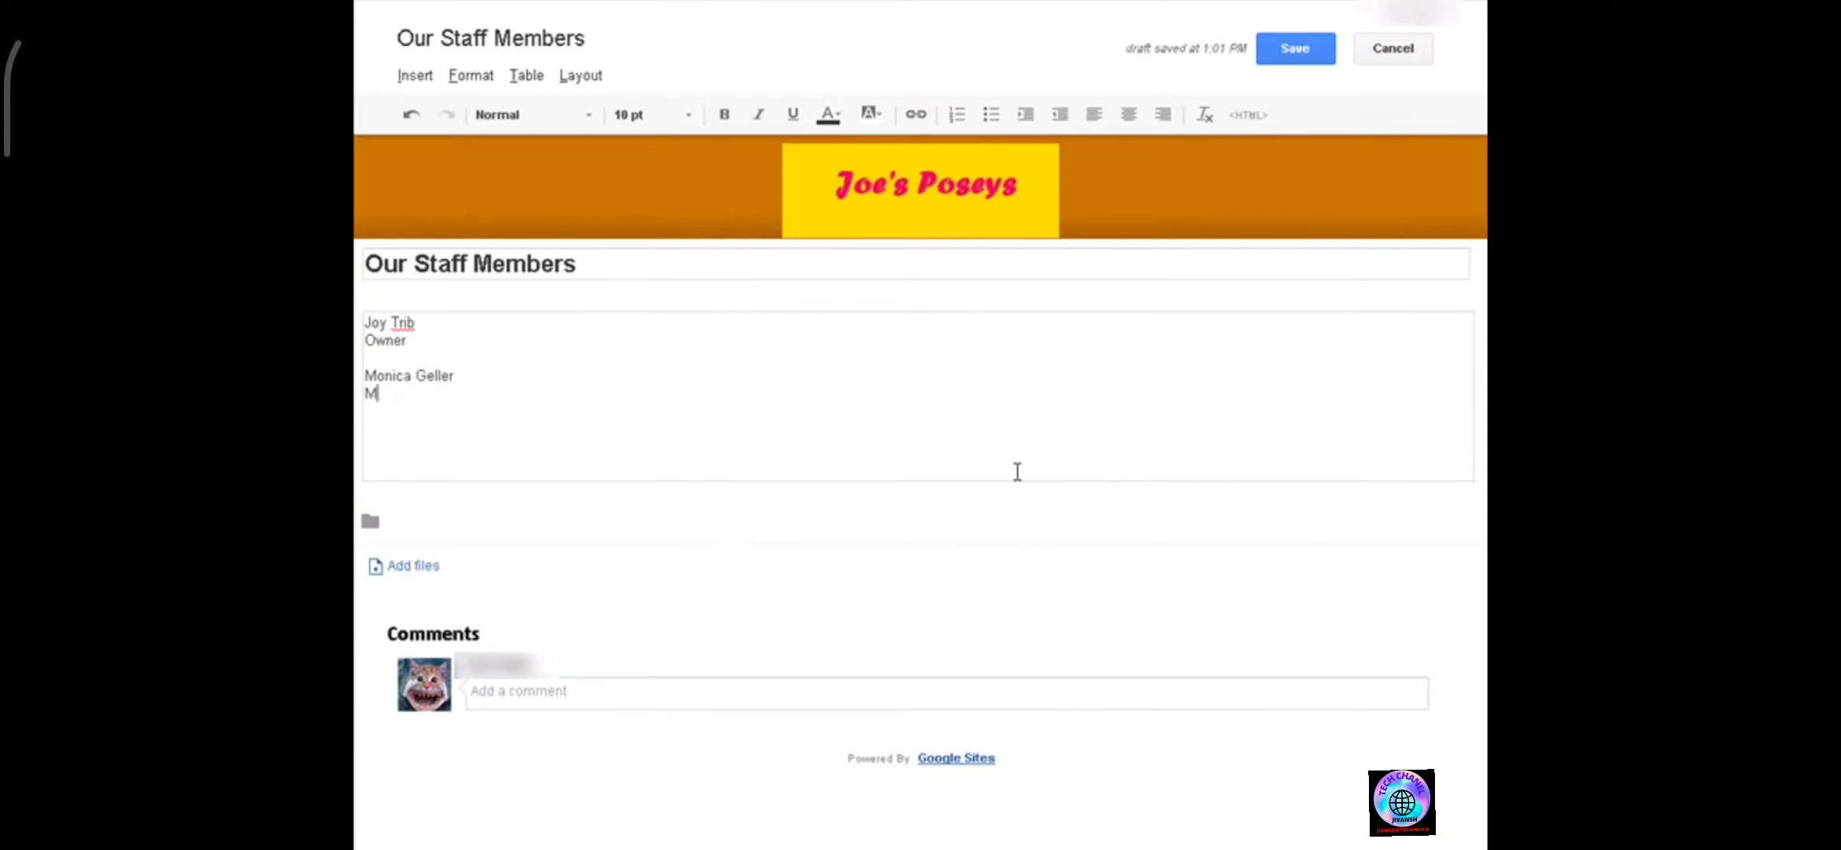
left_click(1273, 61)
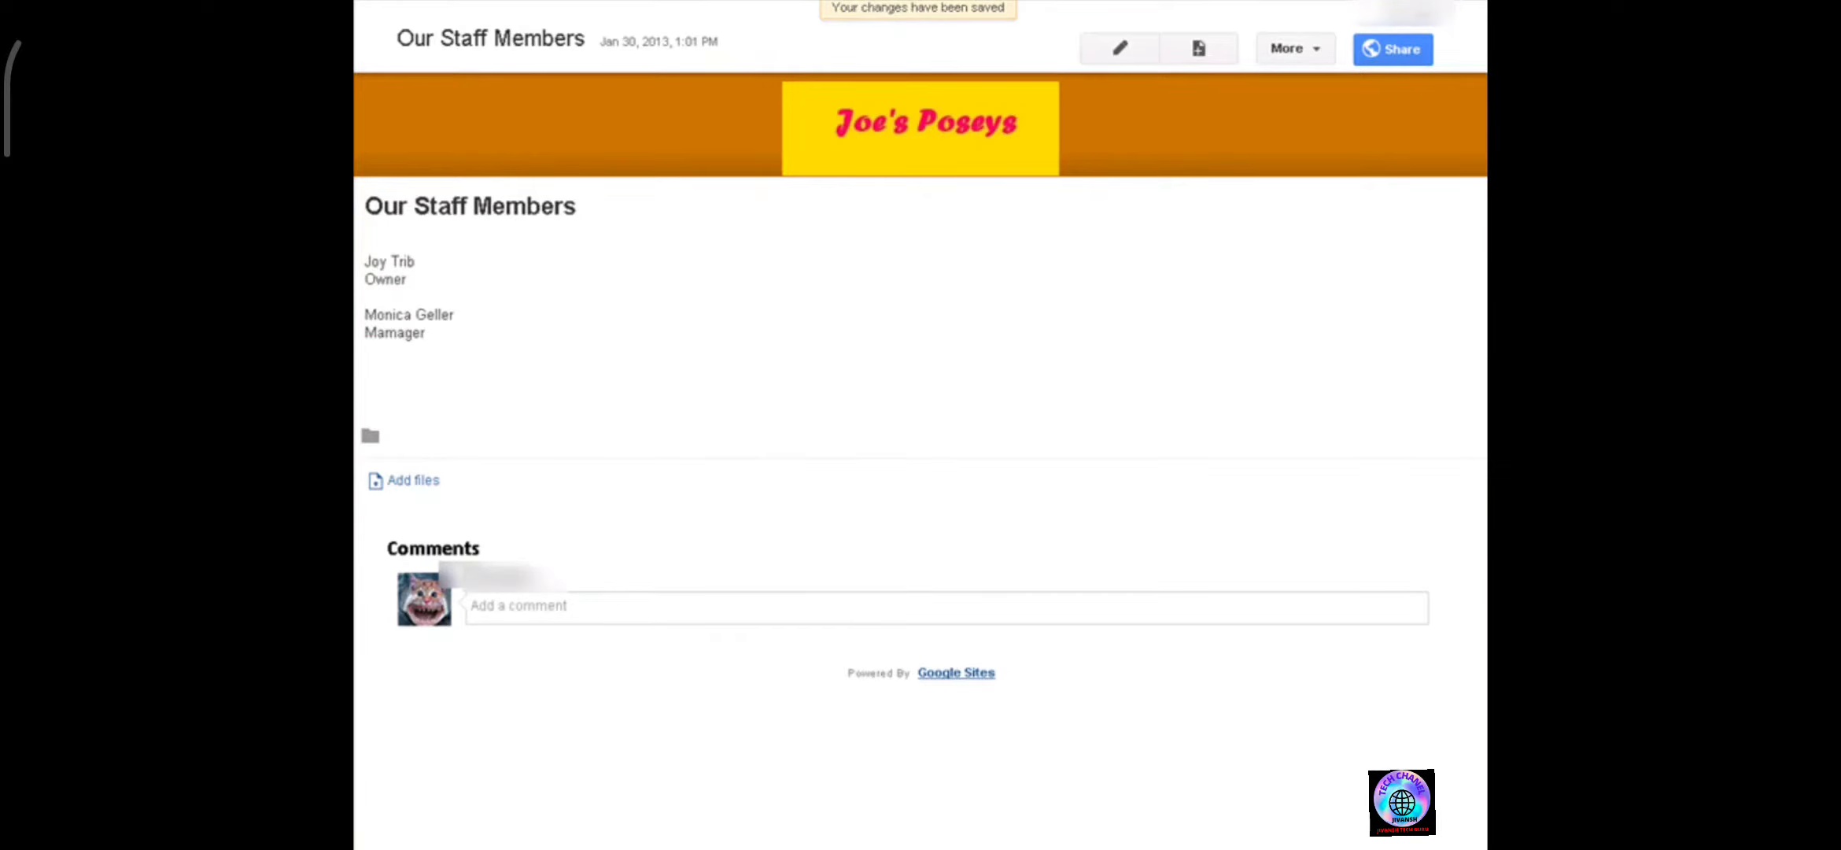
In the Our Staff Members page settings, disable comments and save.
left_click(1291, 50)
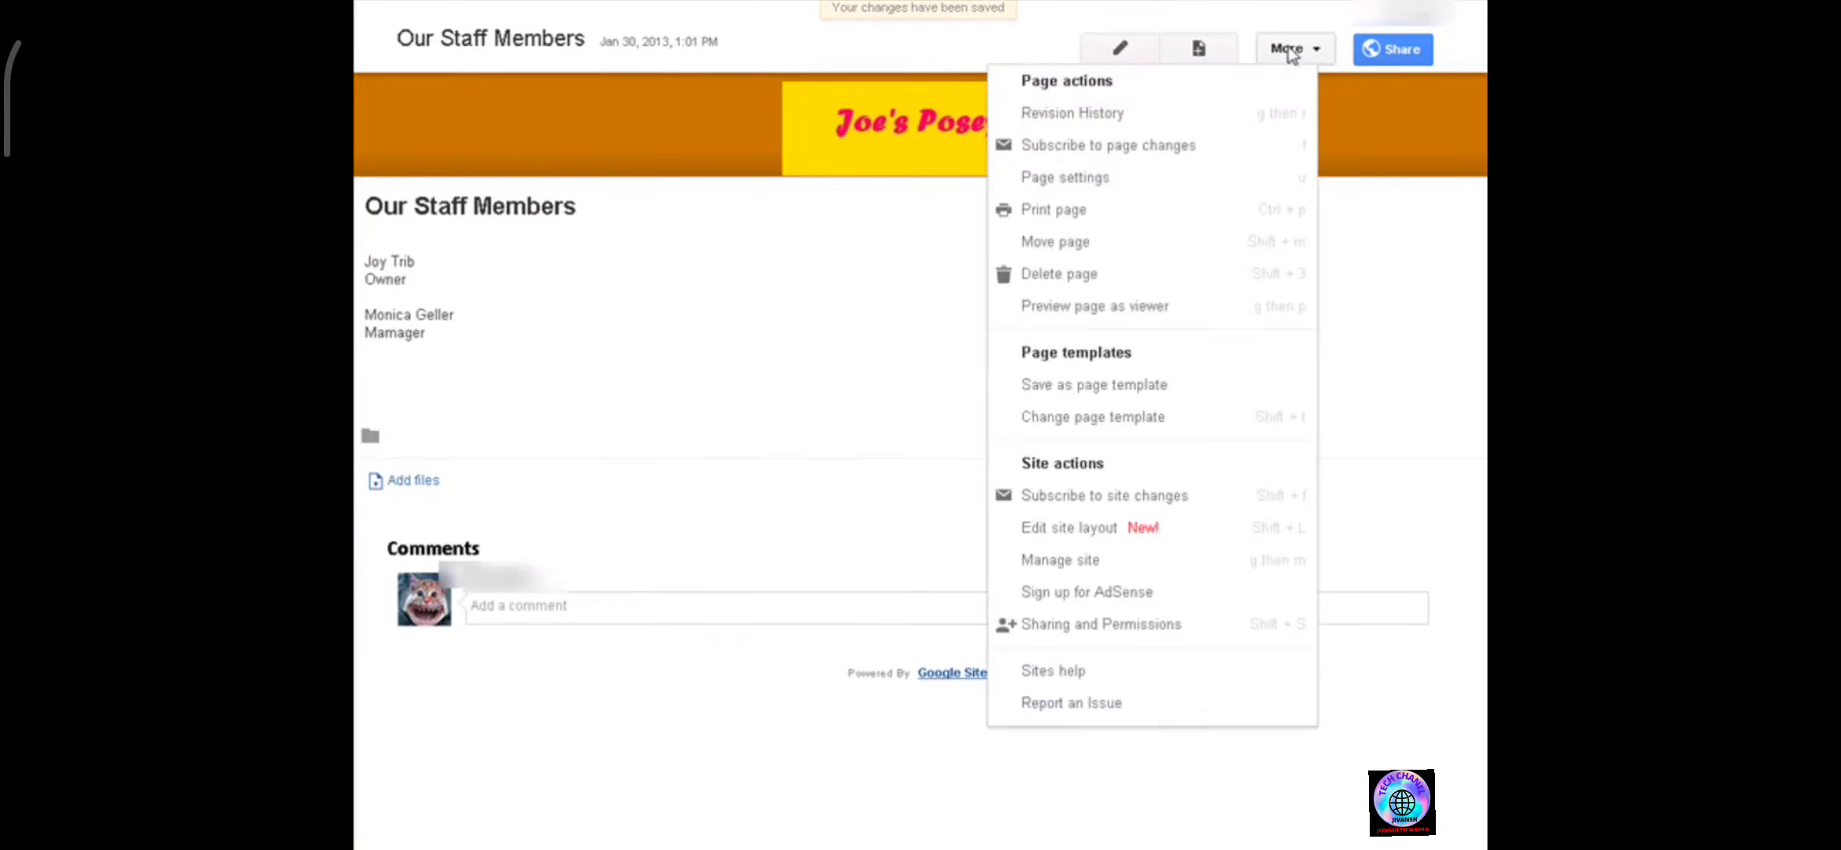
left_click(1115, 183)
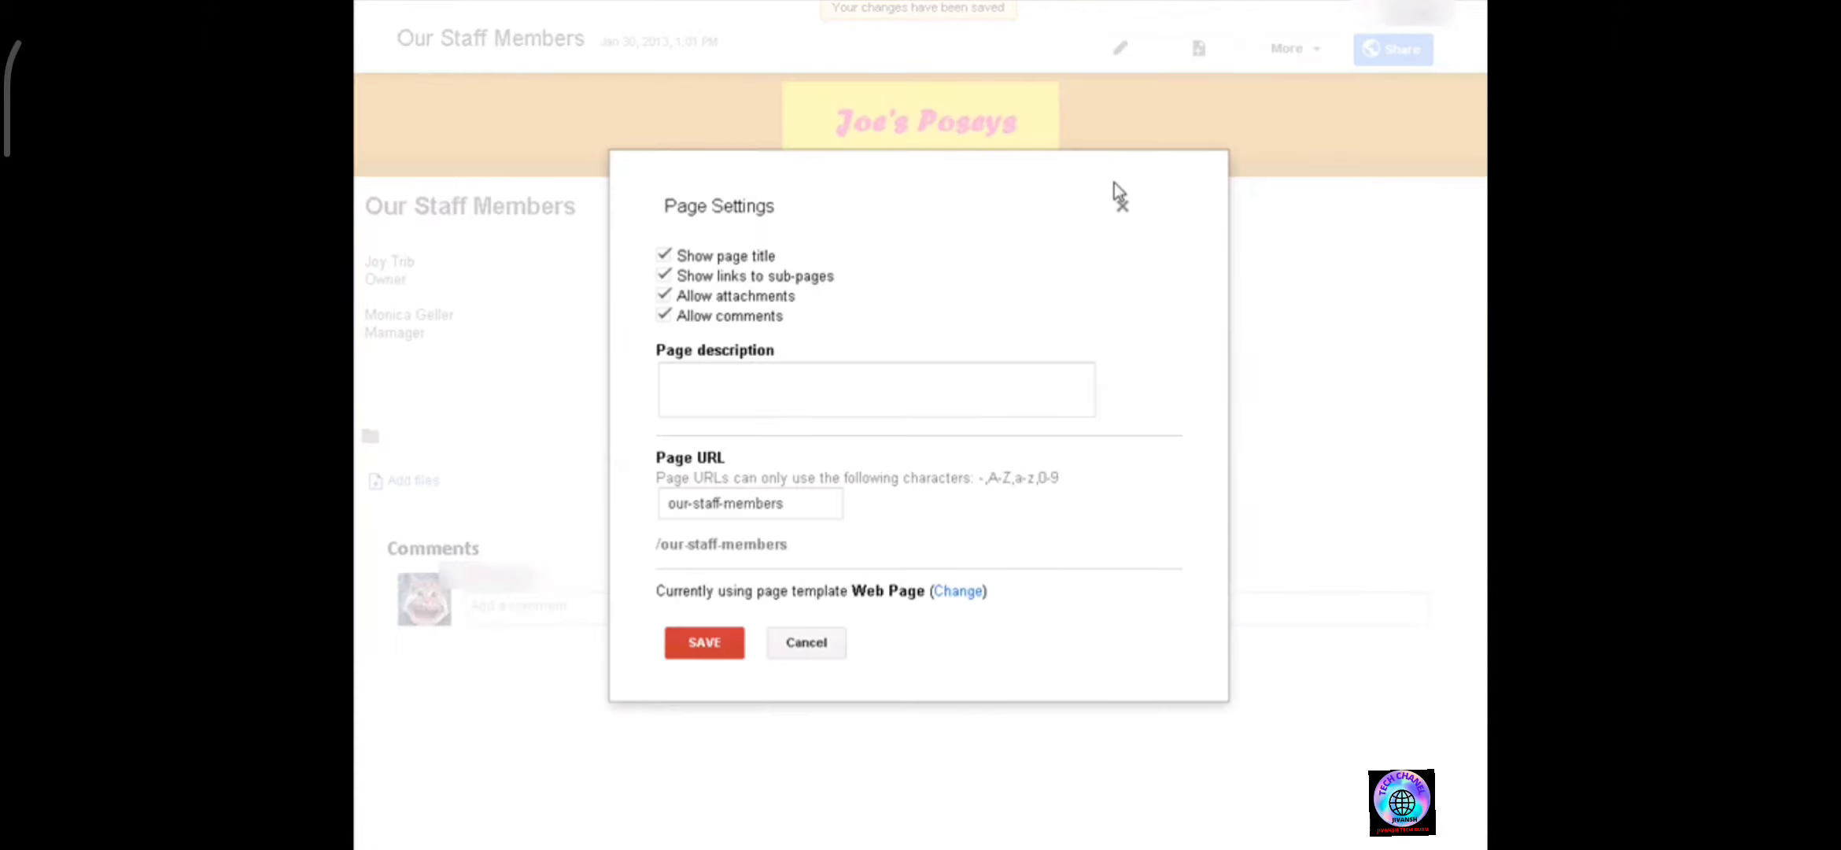
left_click(666, 316)
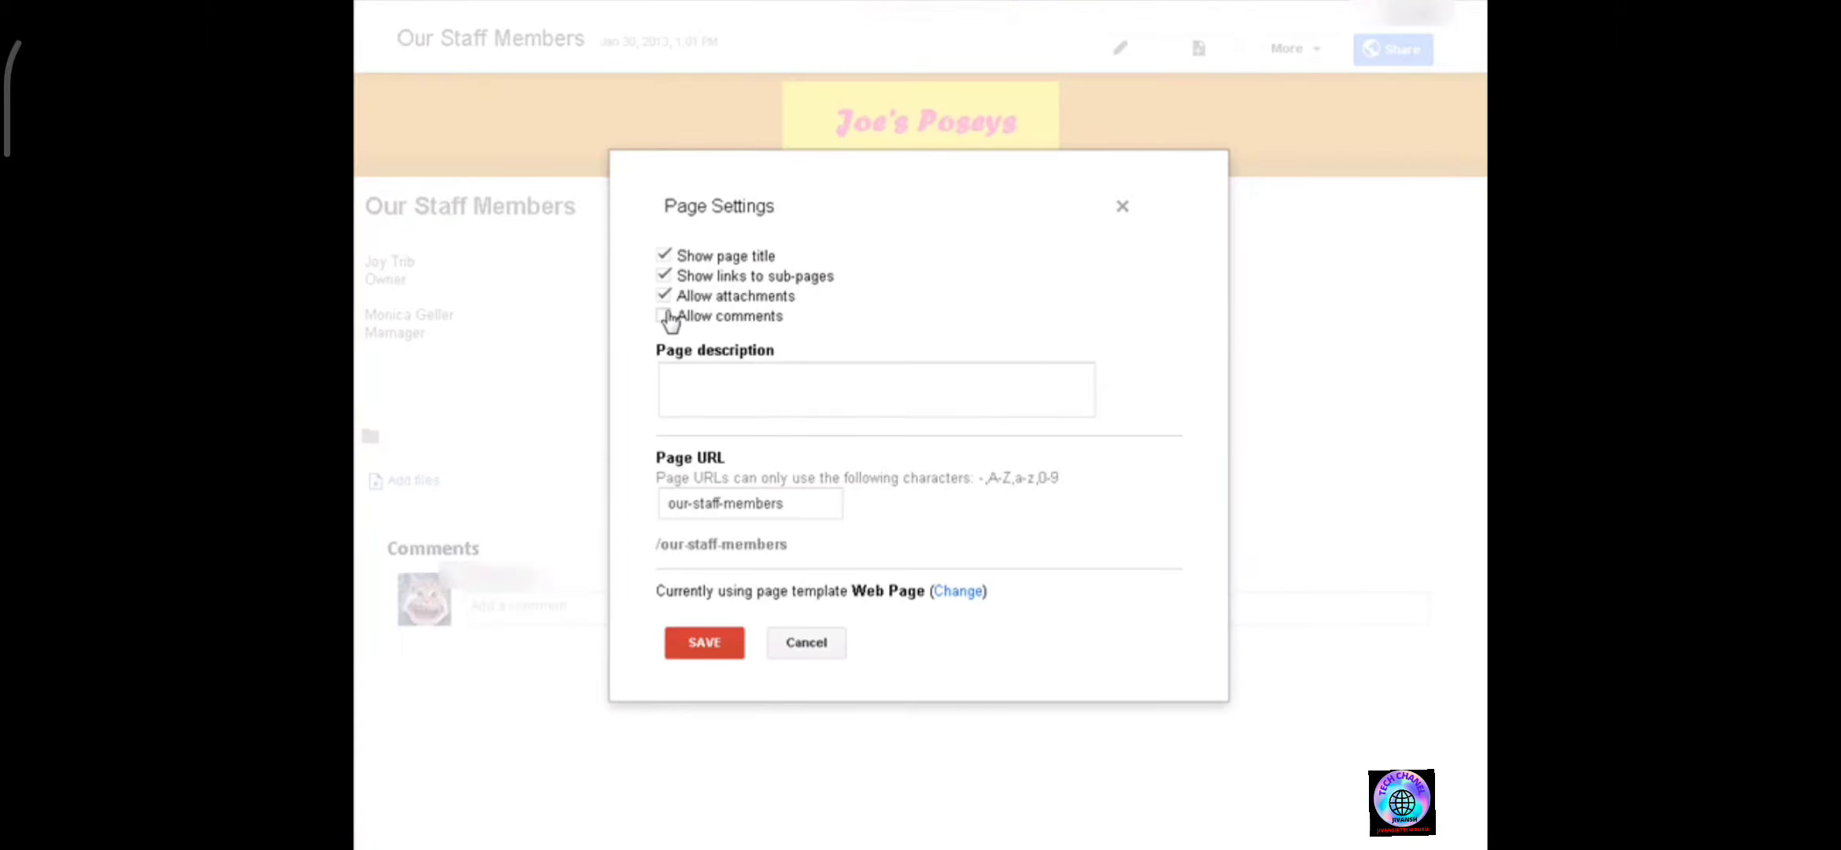
left_click(713, 637)
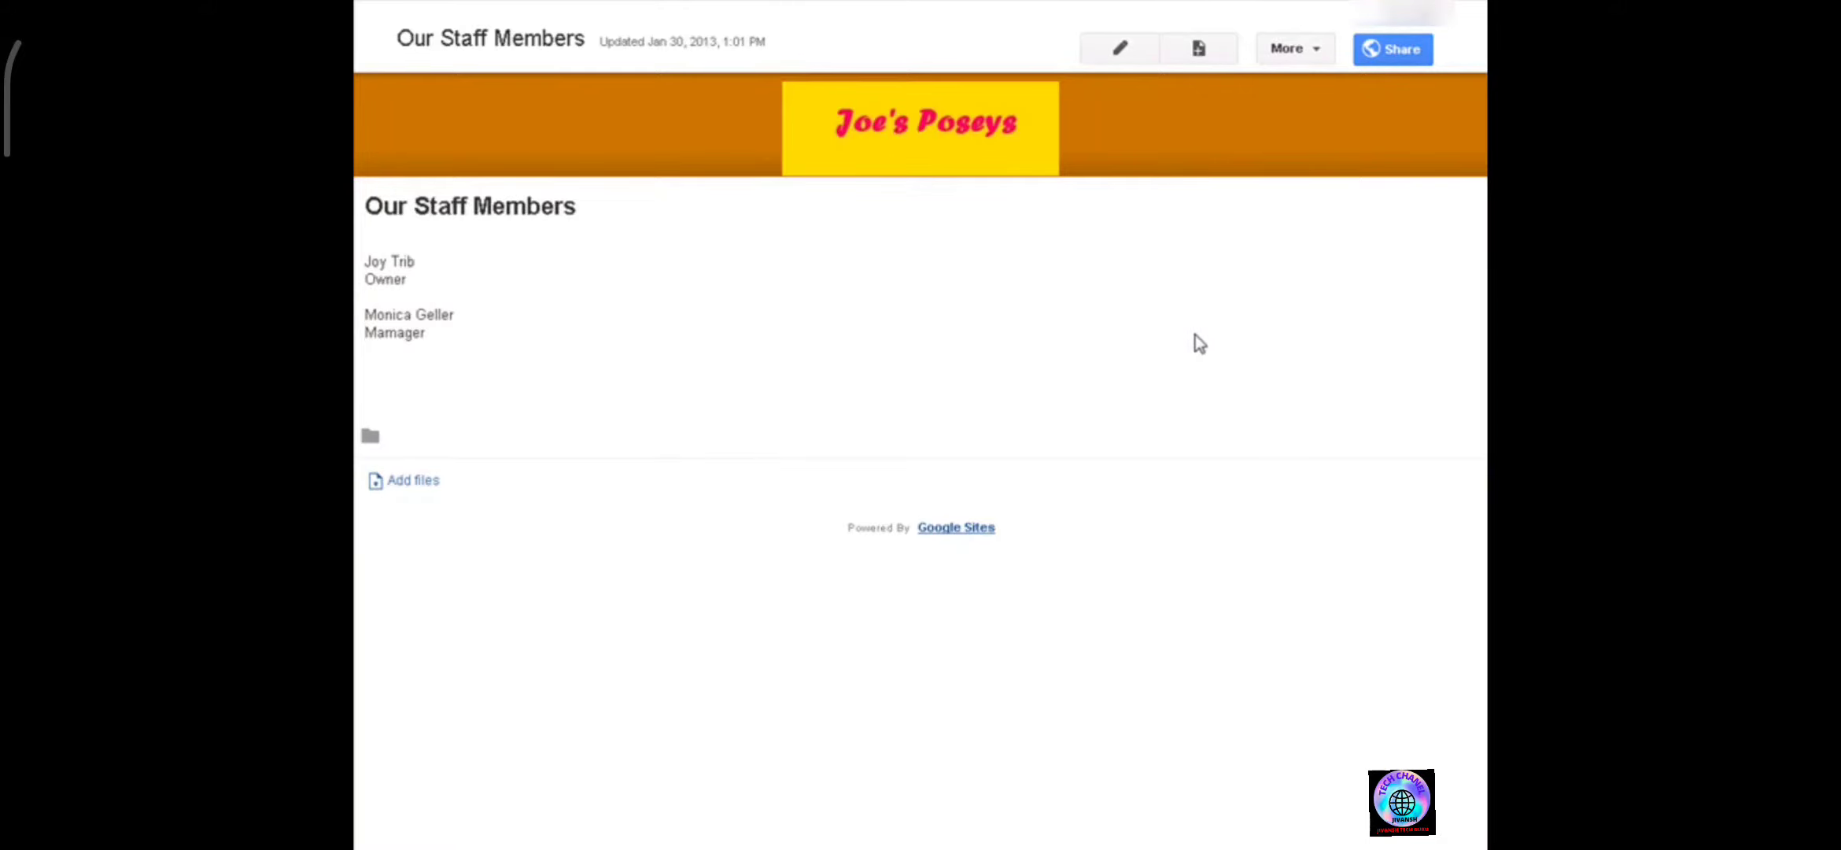
Create a new top-level page named Announcements using the Announcements template.
left_click(1200, 47)
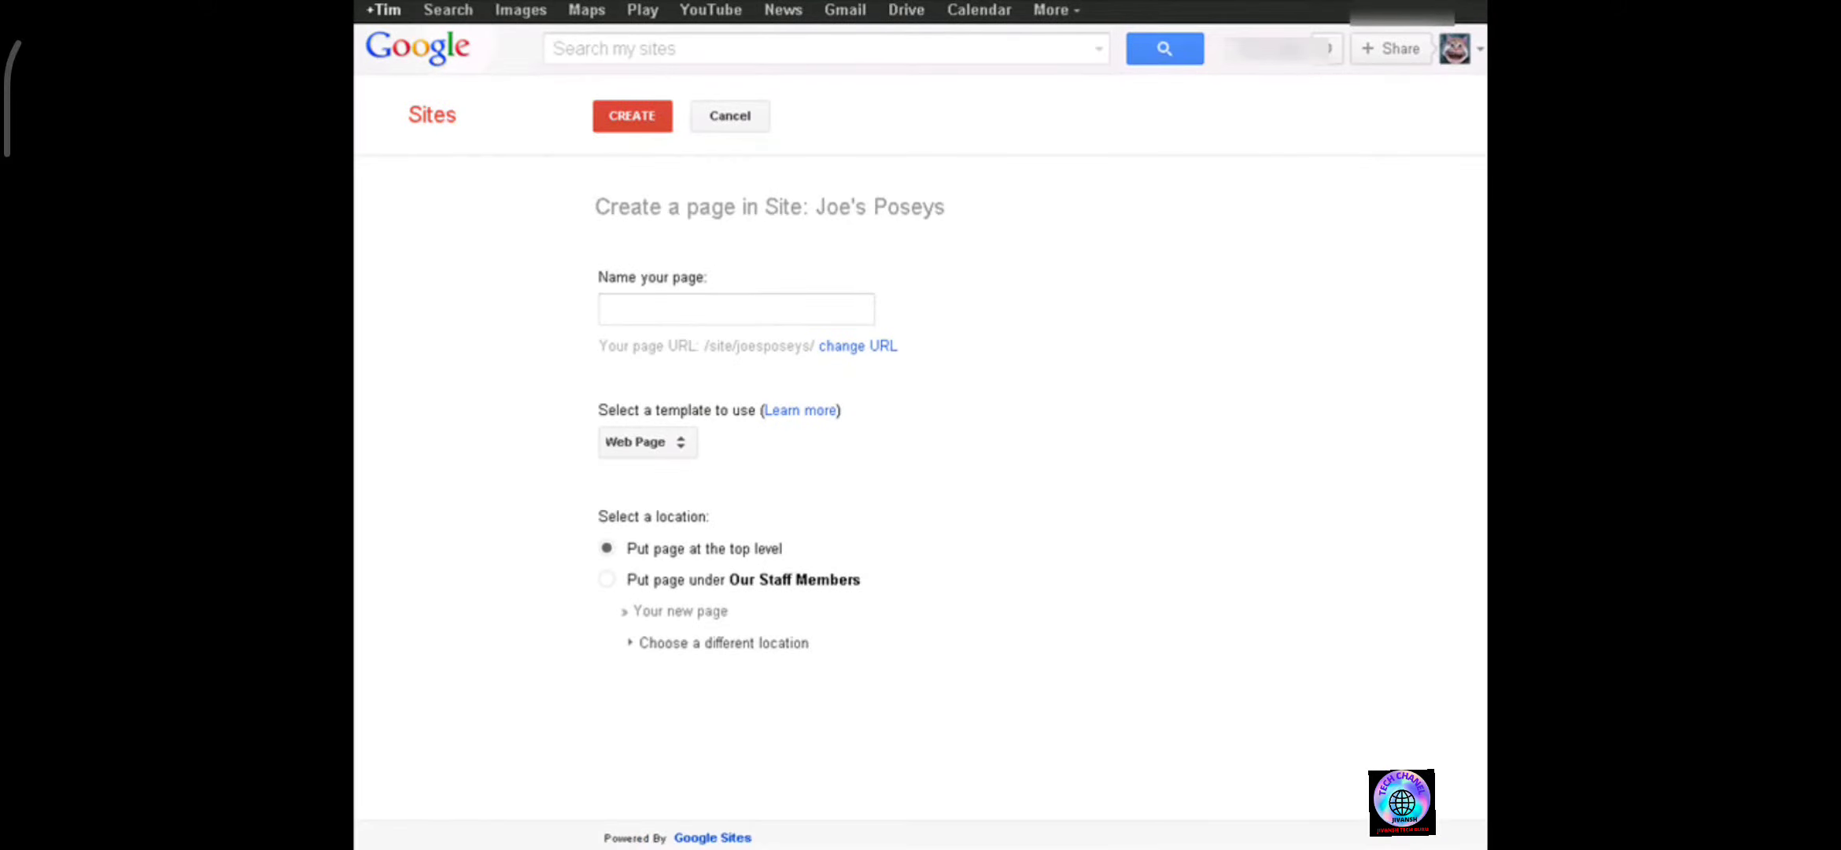
left_click(667, 309)
type("Announcements")
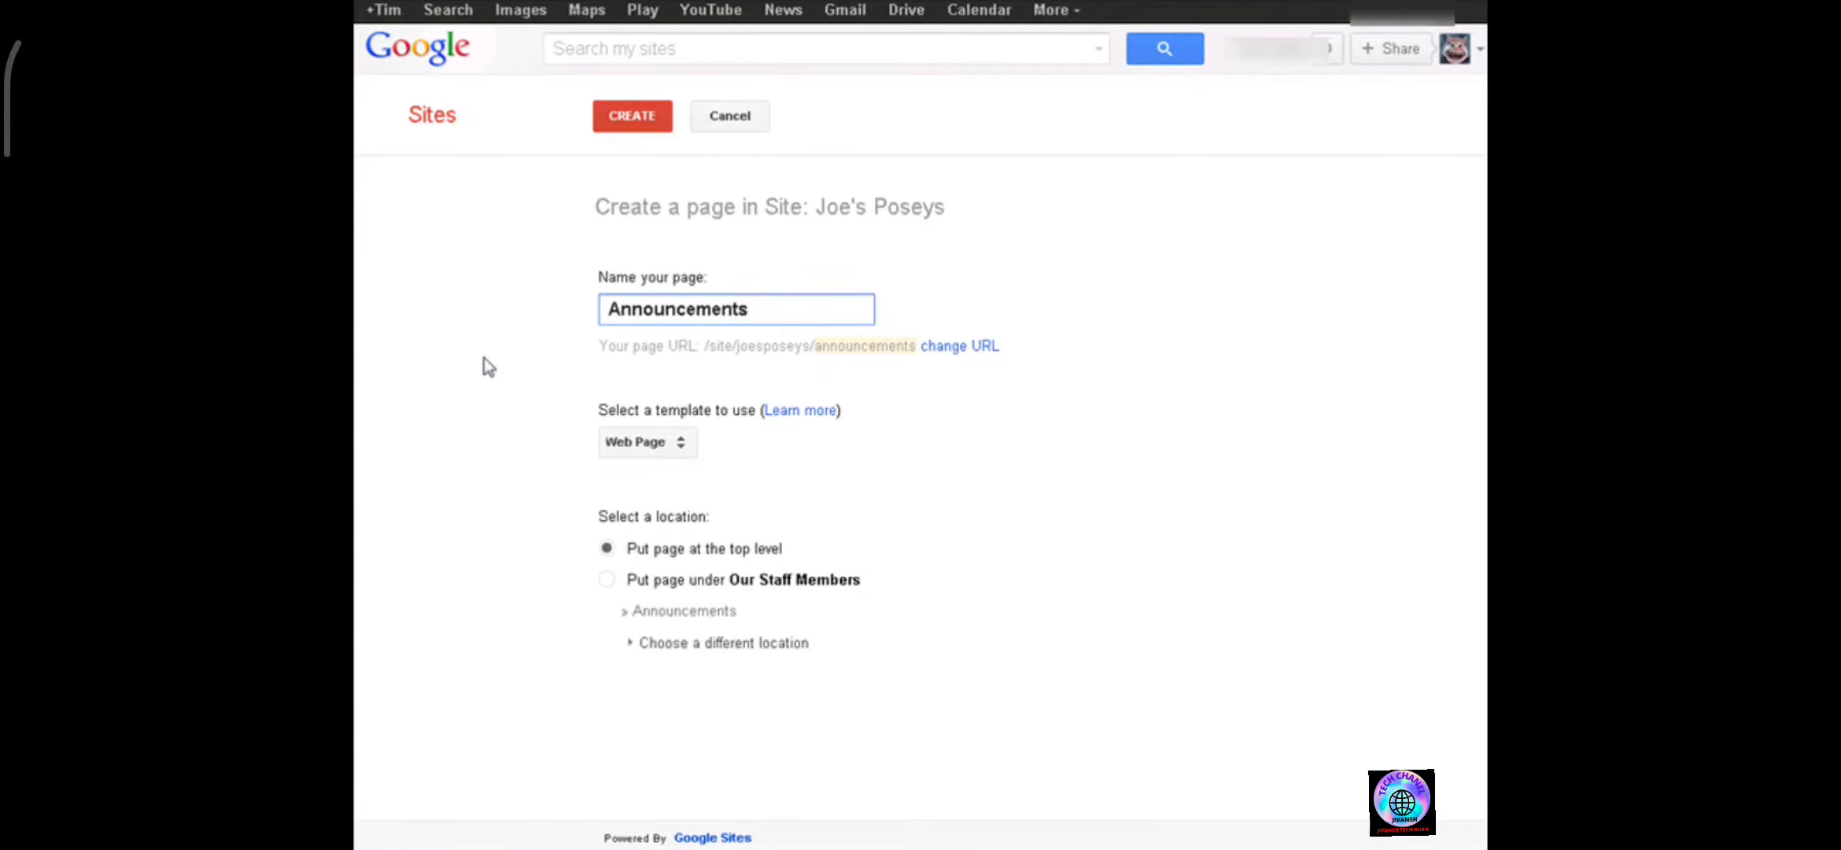
left_click(680, 450)
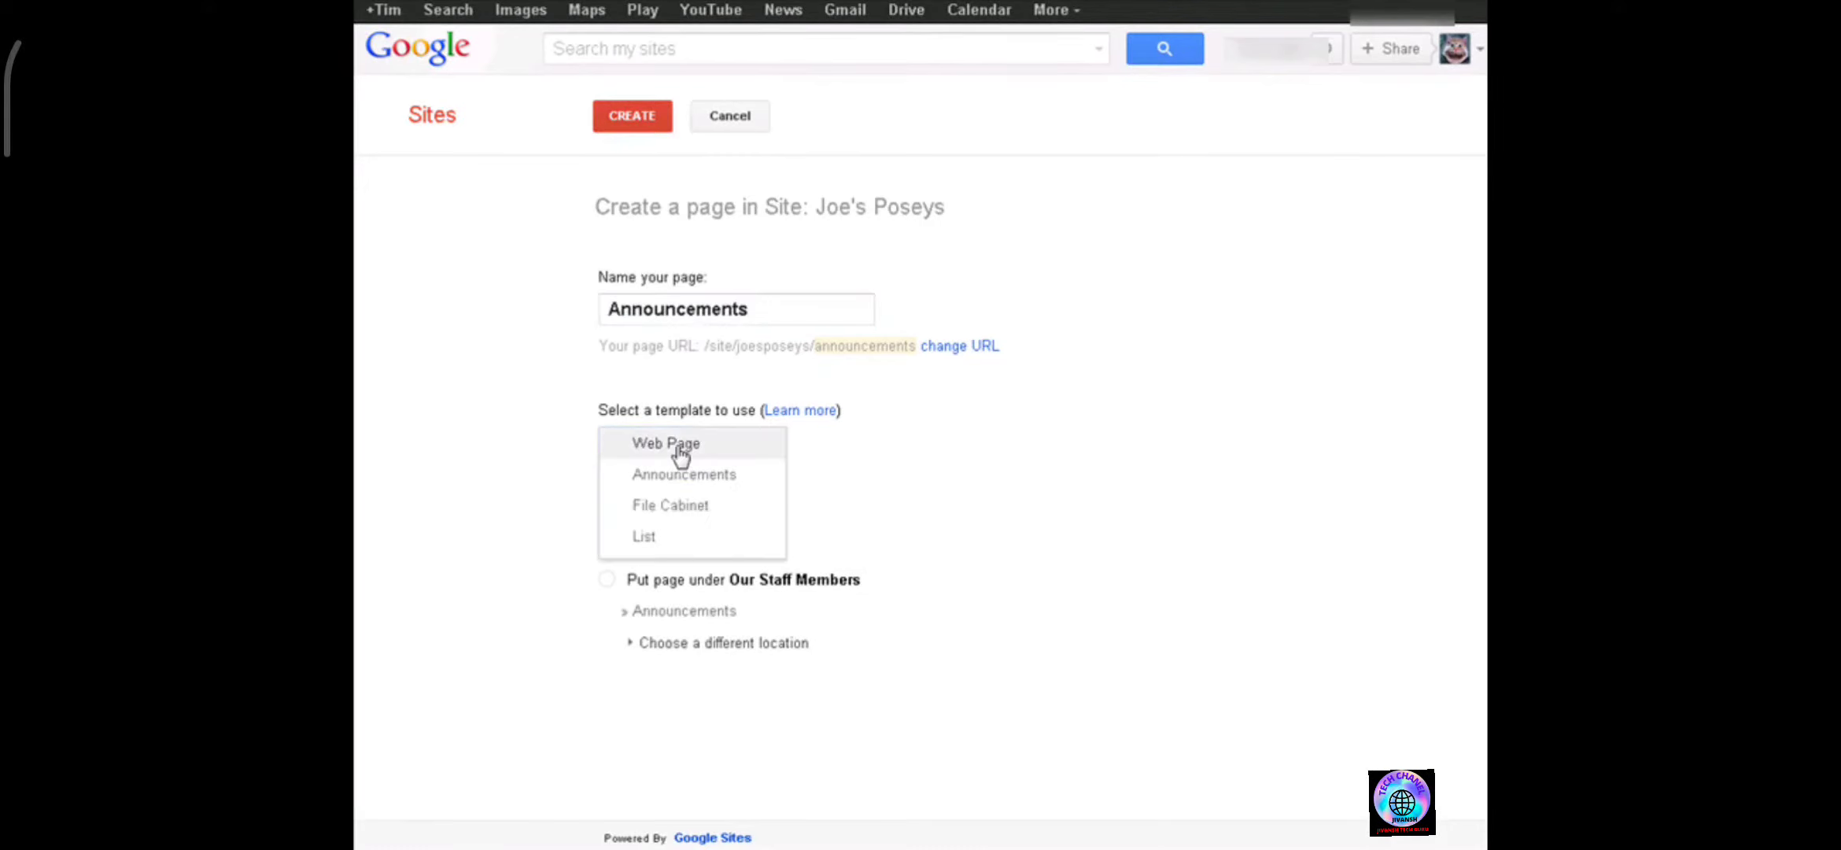
left_click(685, 476)
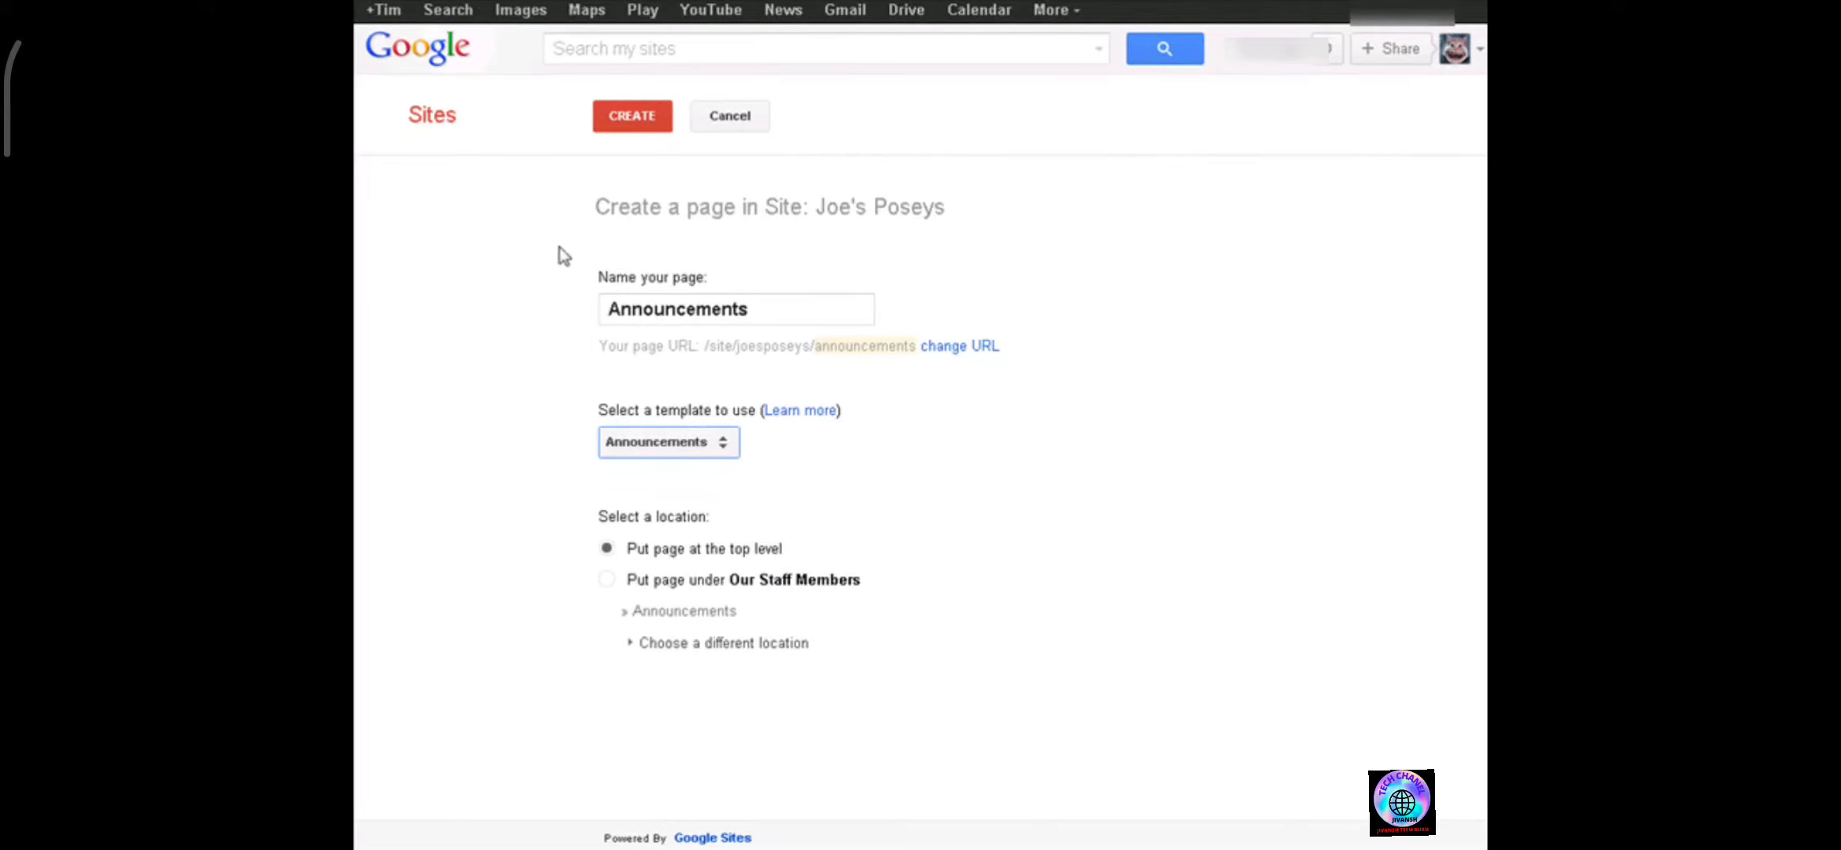
left_click(630, 134)
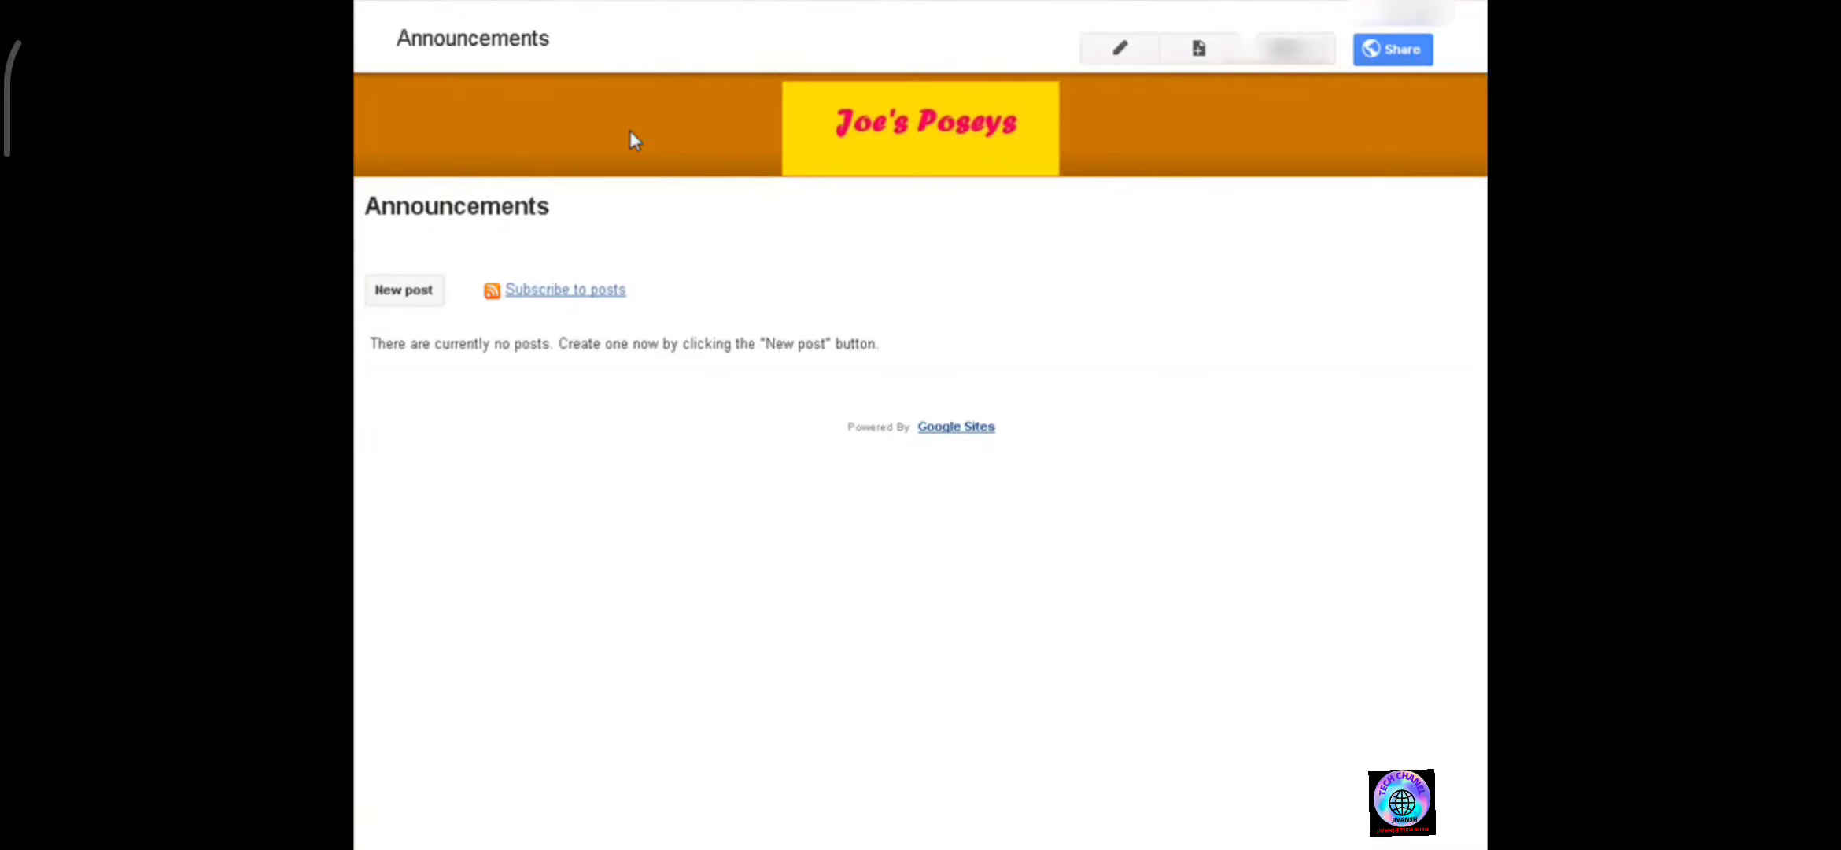
Start a new announcement post titled 10% Discount In February - Details Below.
left_click(425, 293)
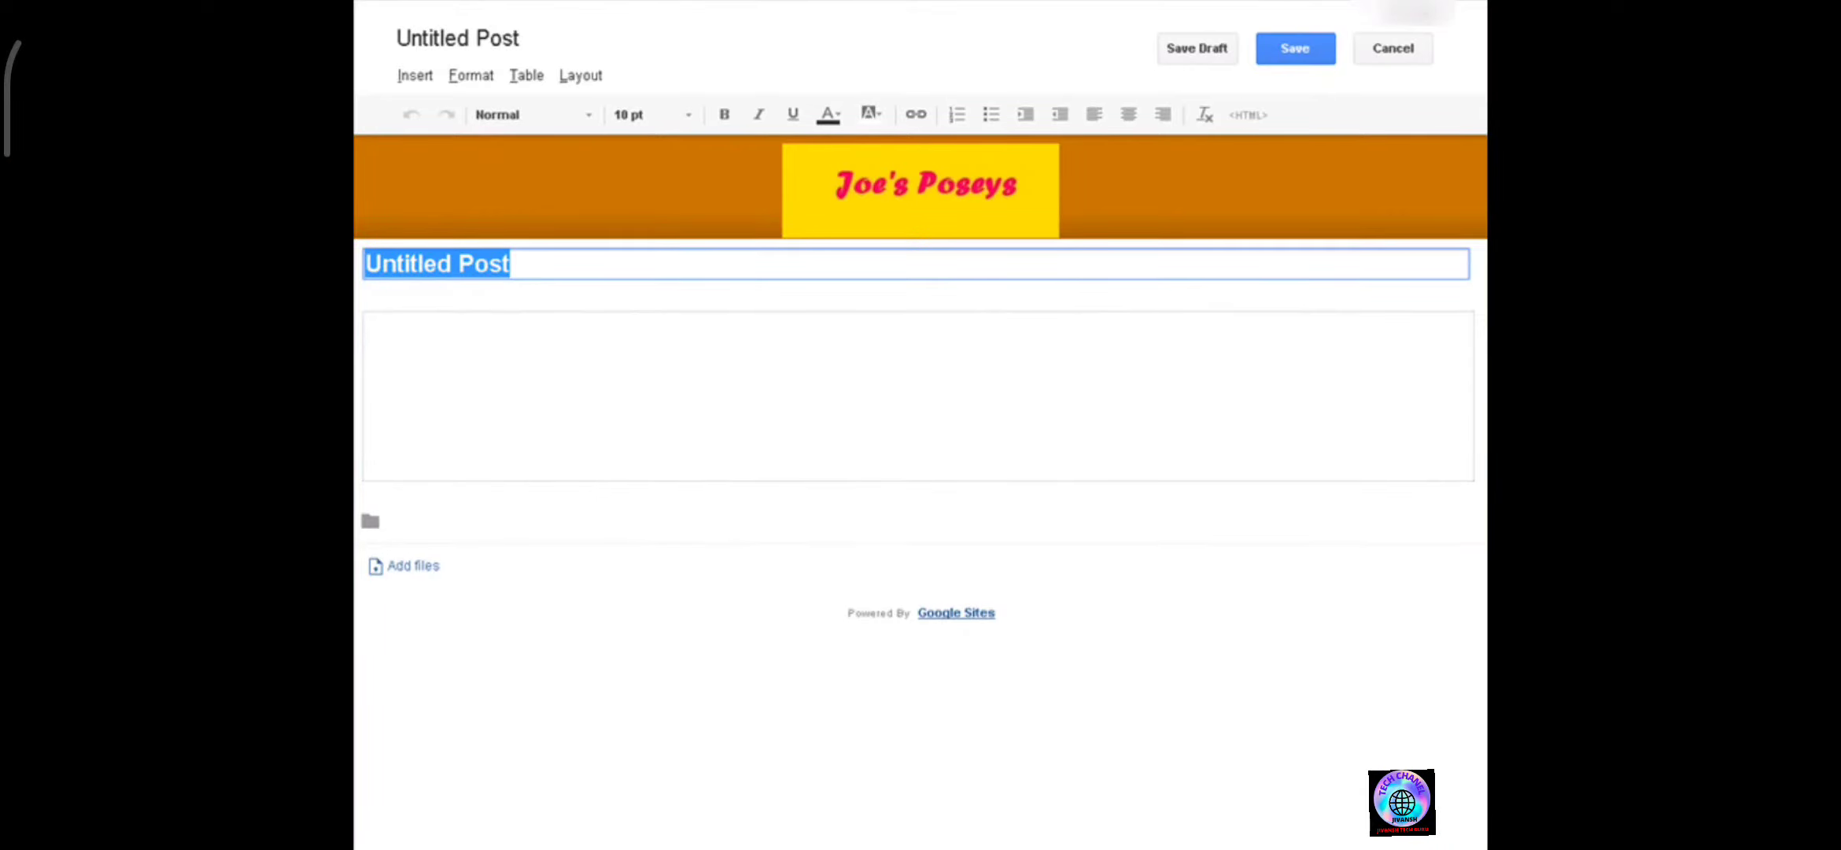
type("10% ")
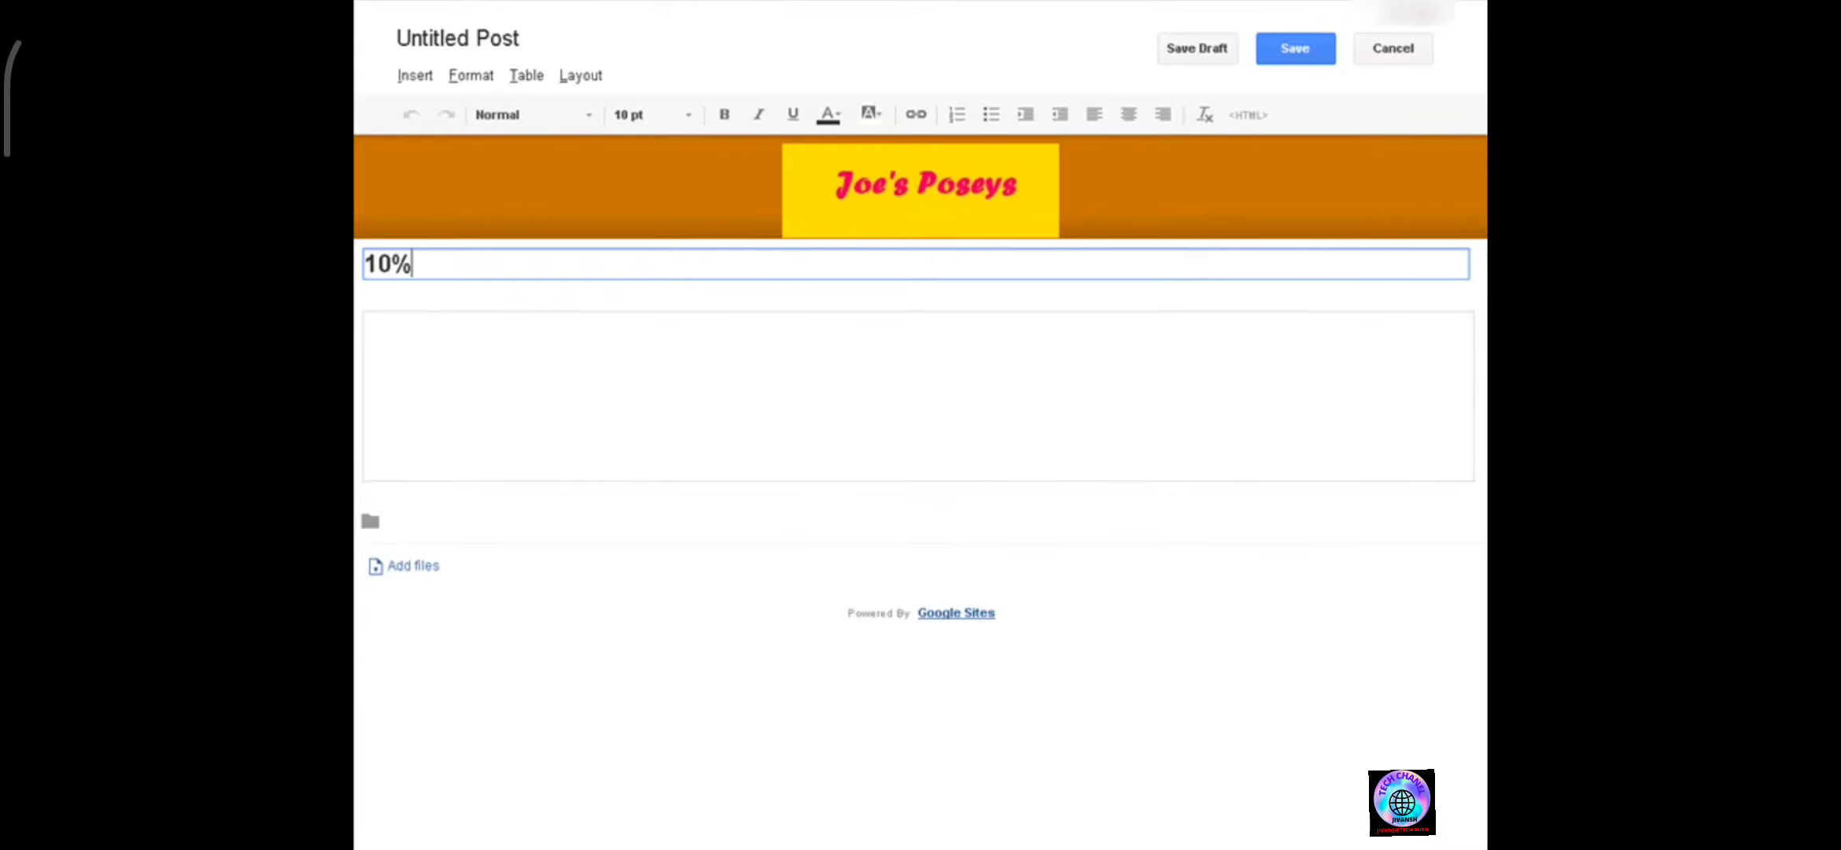
type("Discount ")
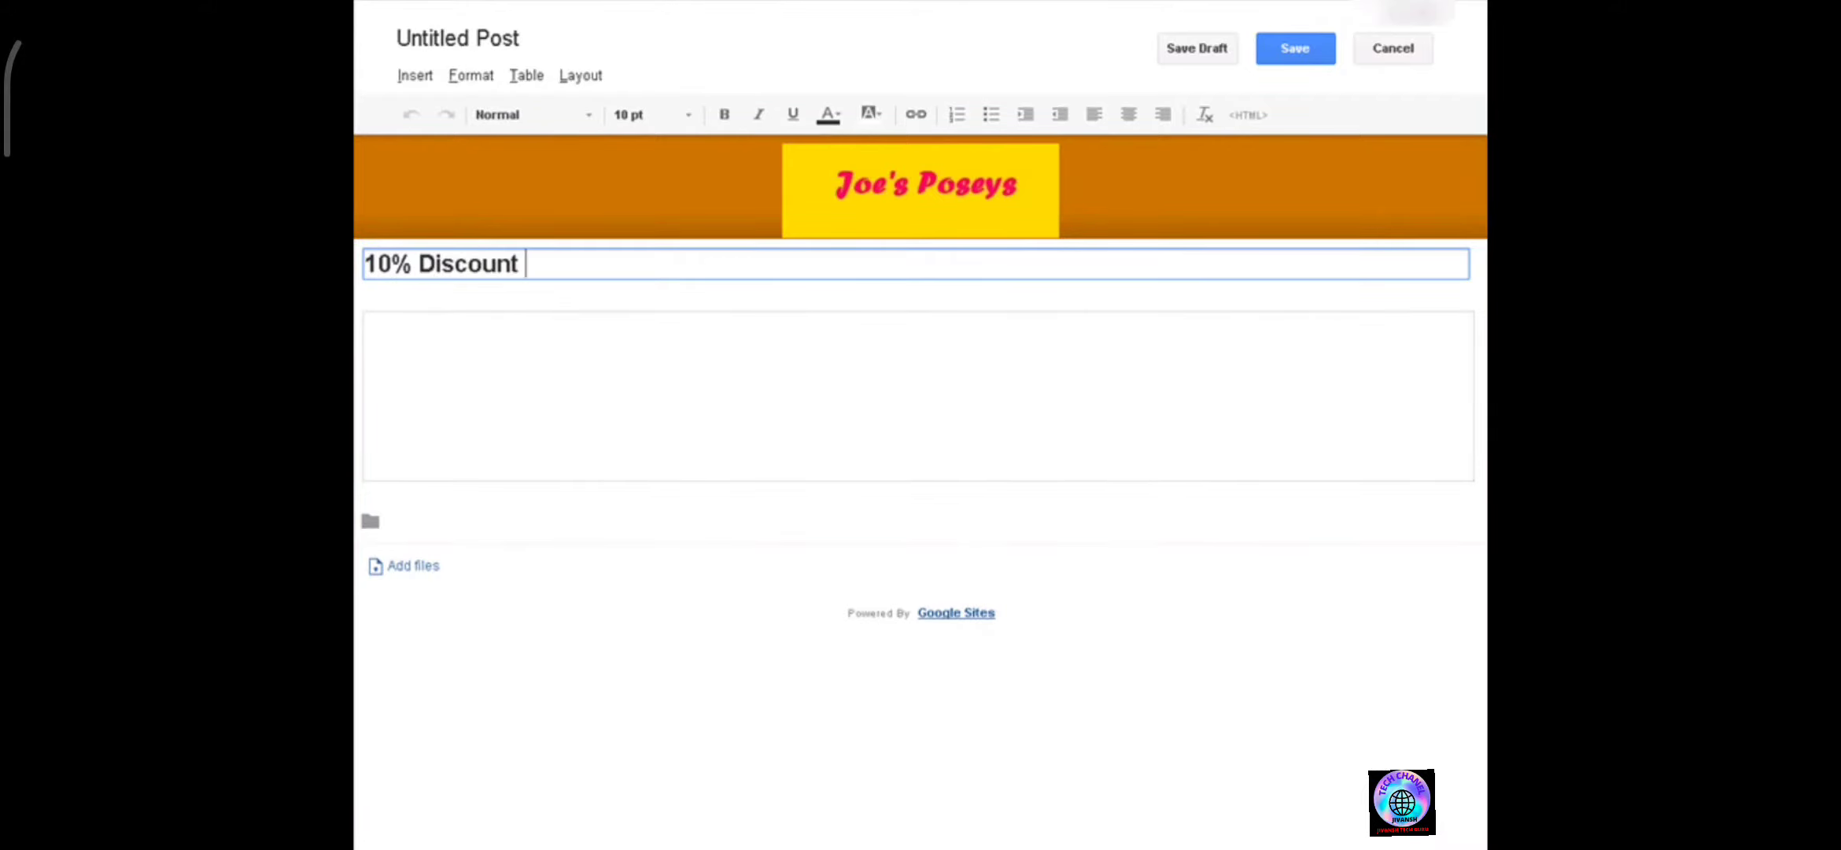
type("In February - ")
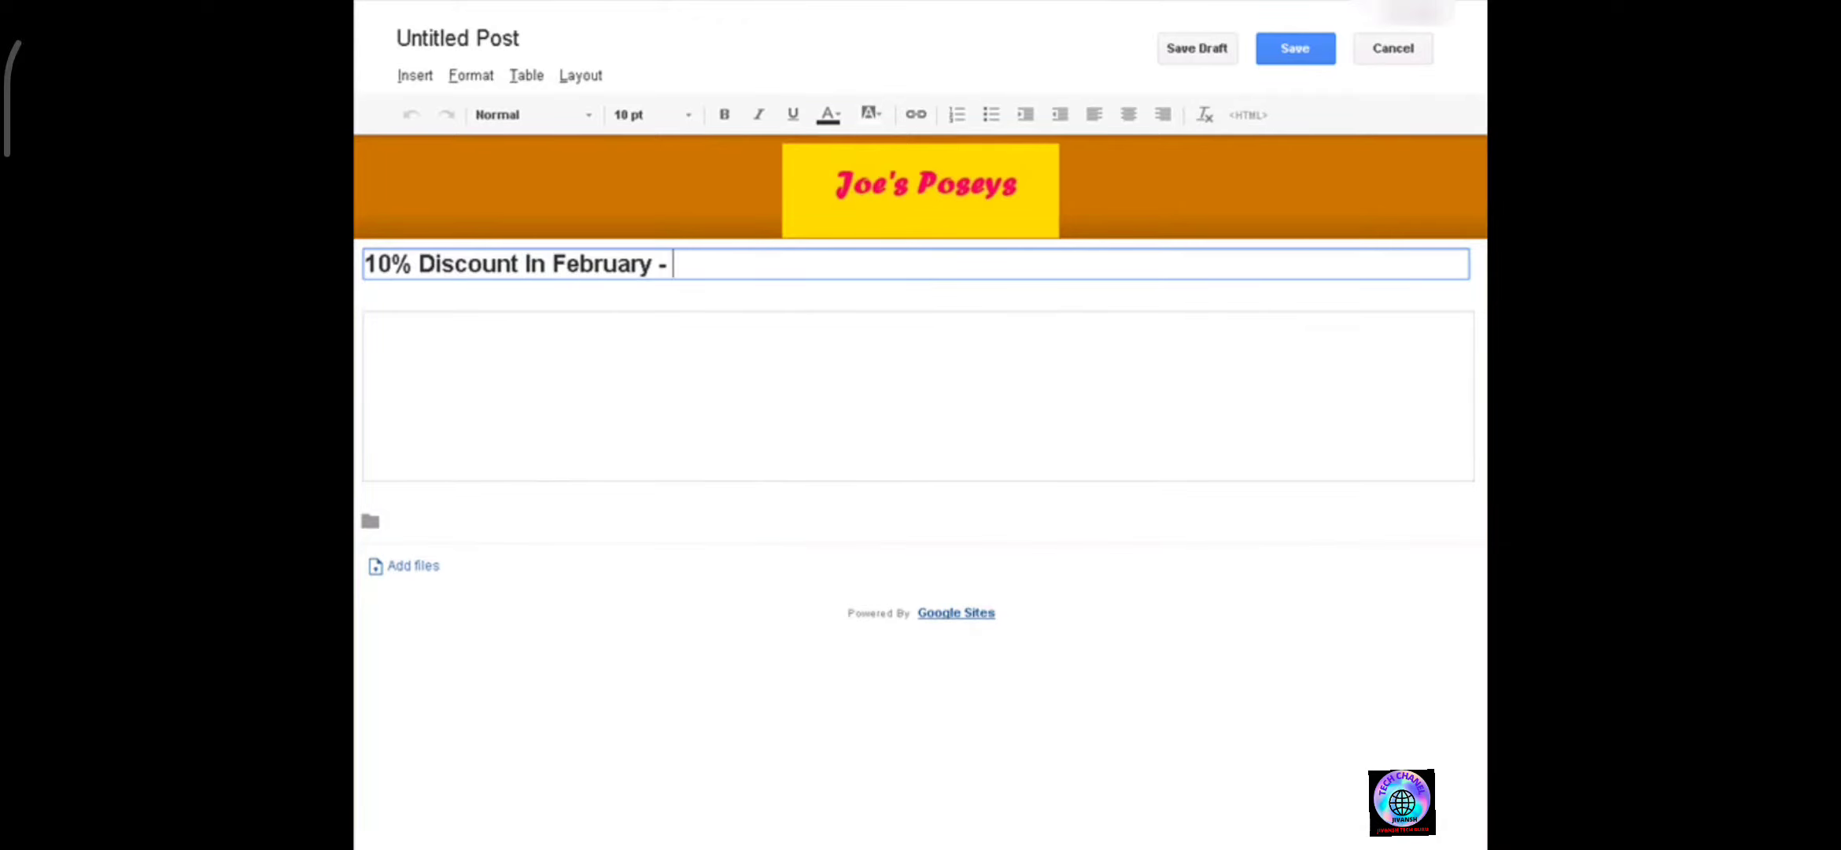
type("Details ")
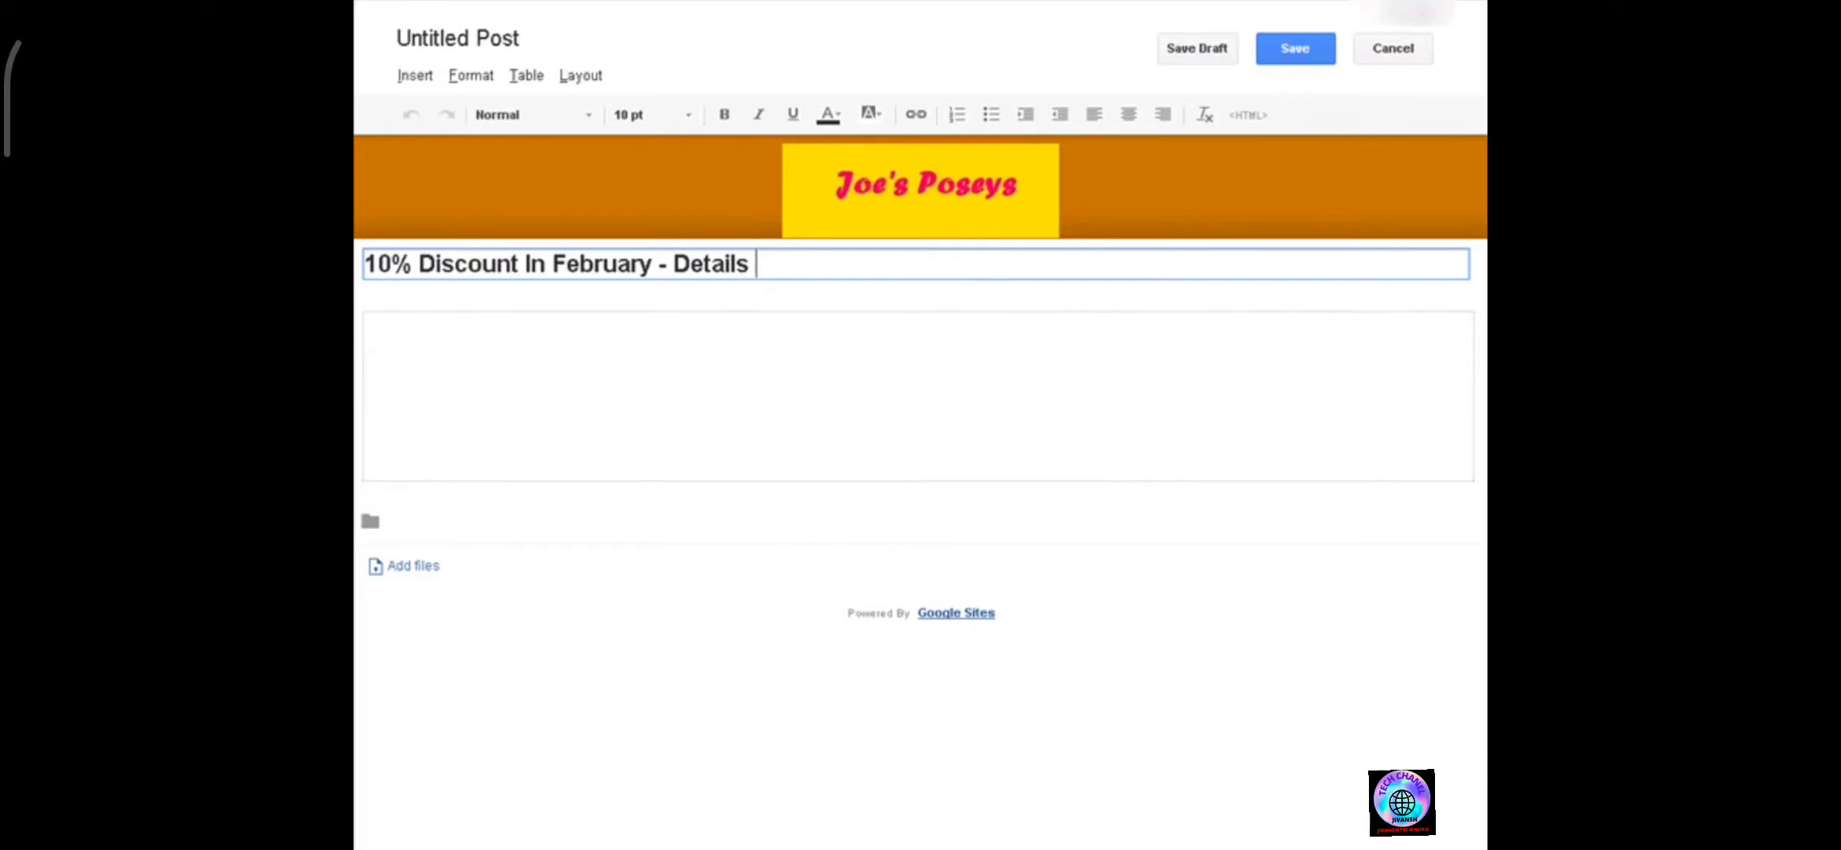
type("Below")
Paste the text Use the coupon below to get your discount. into the post body and attach coupon.jpg.
left_click(366, 322)
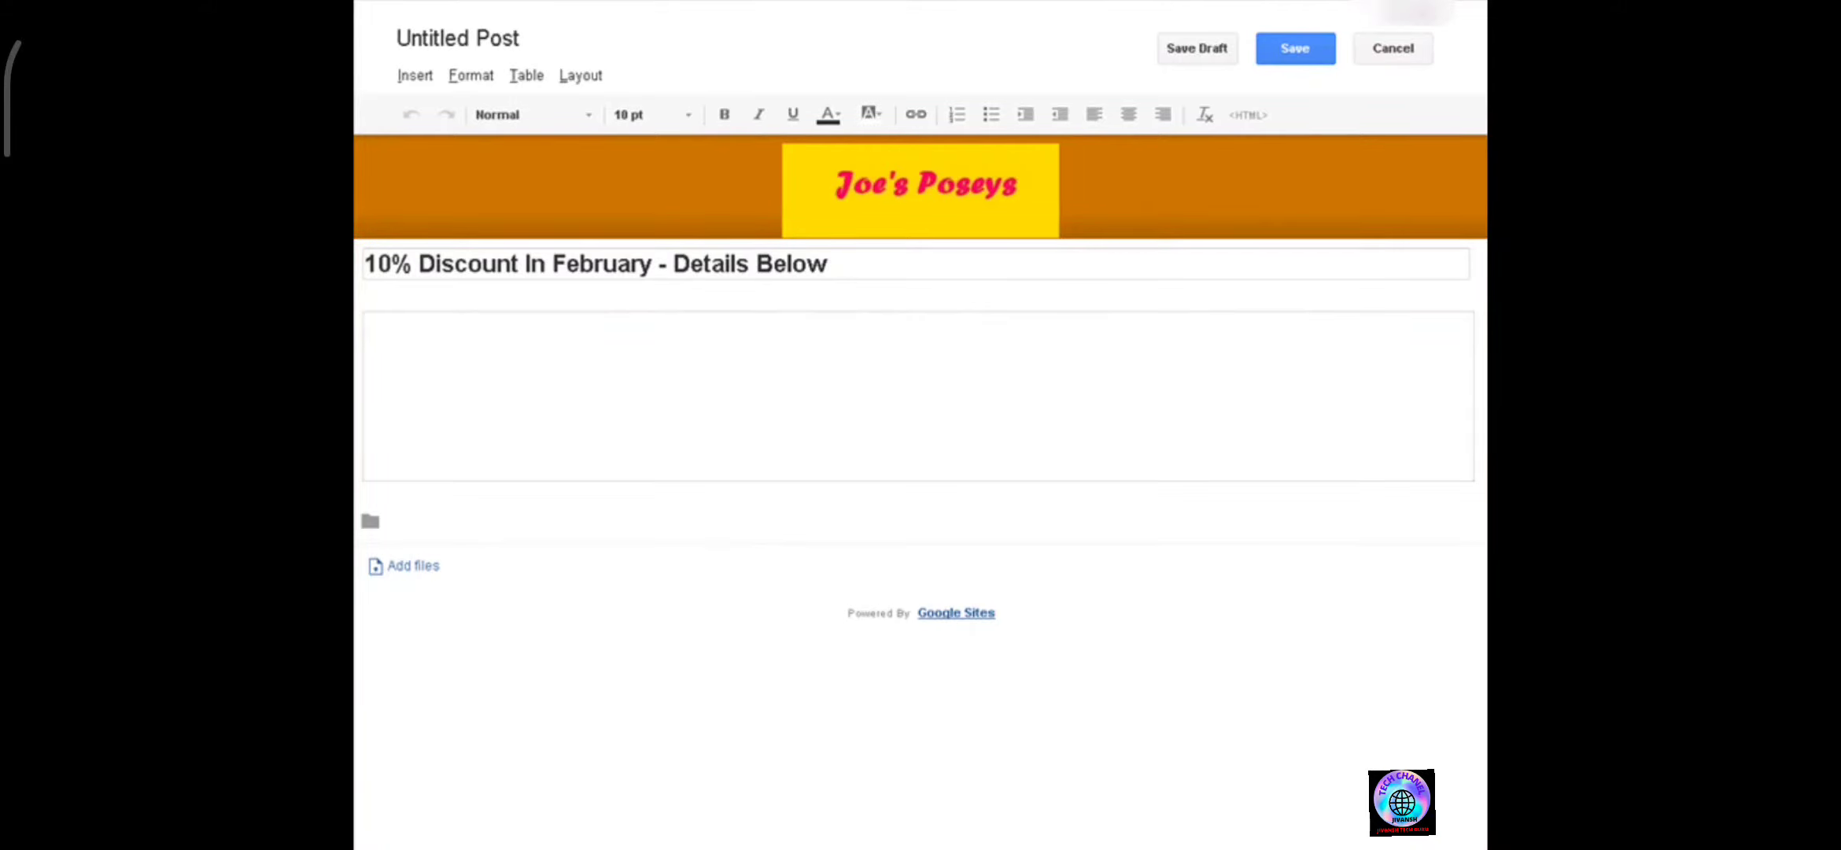
type("Use the coupon below to get your discount.")
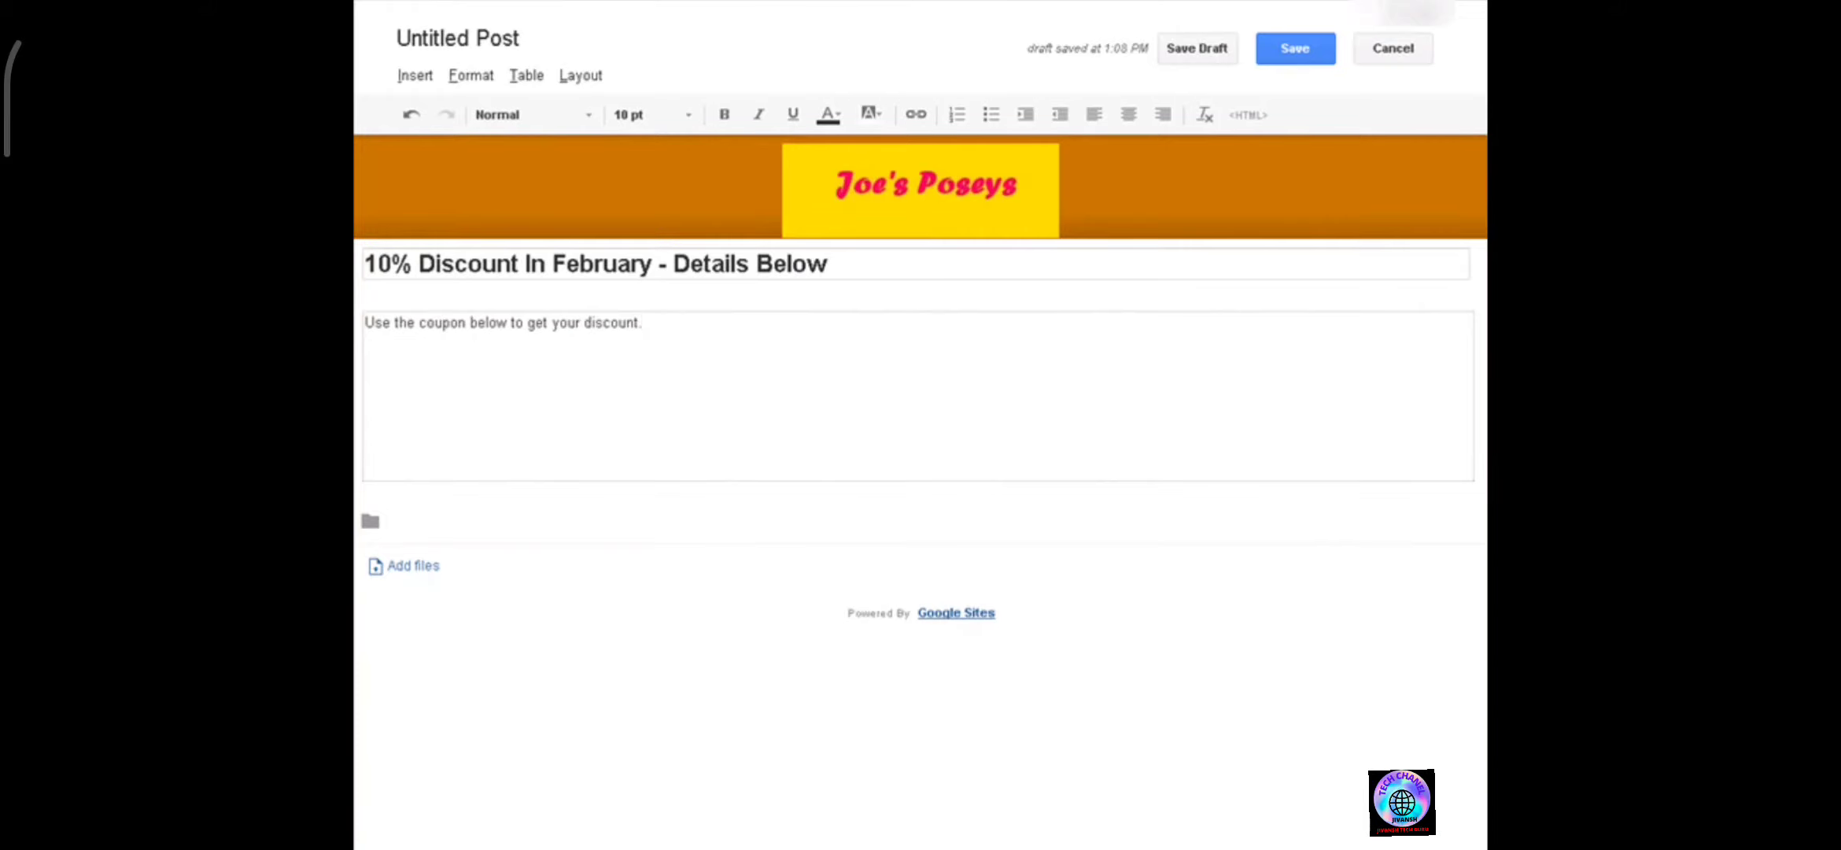
left_click(410, 572)
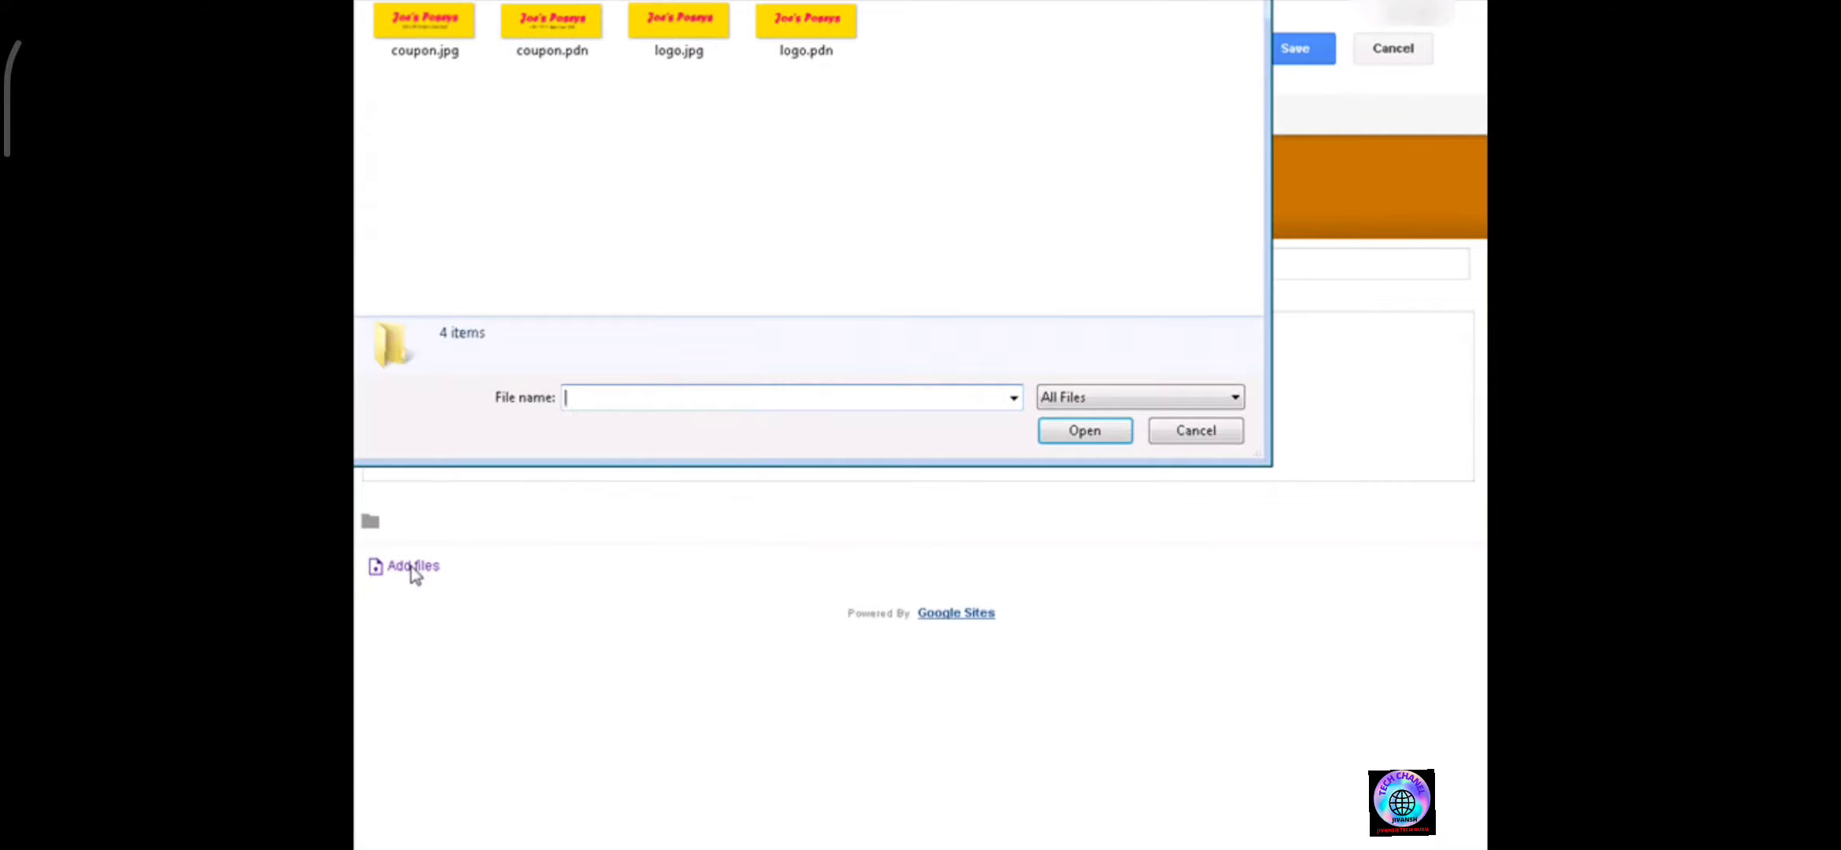
left_click(417, 55)
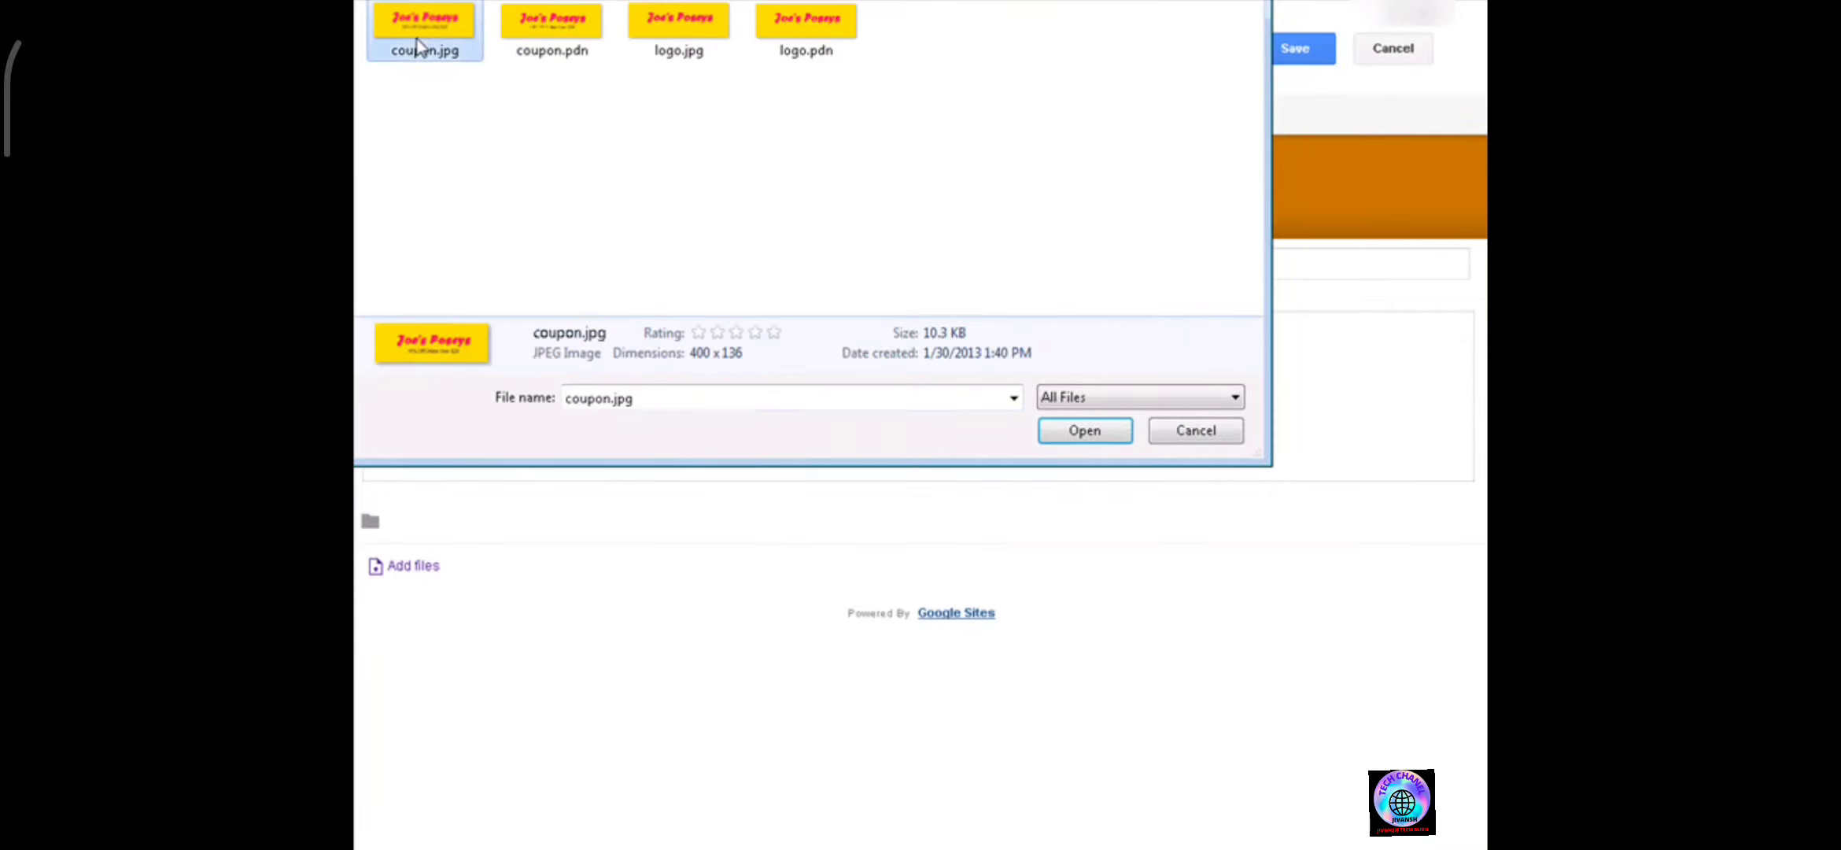
left_click(1064, 433)
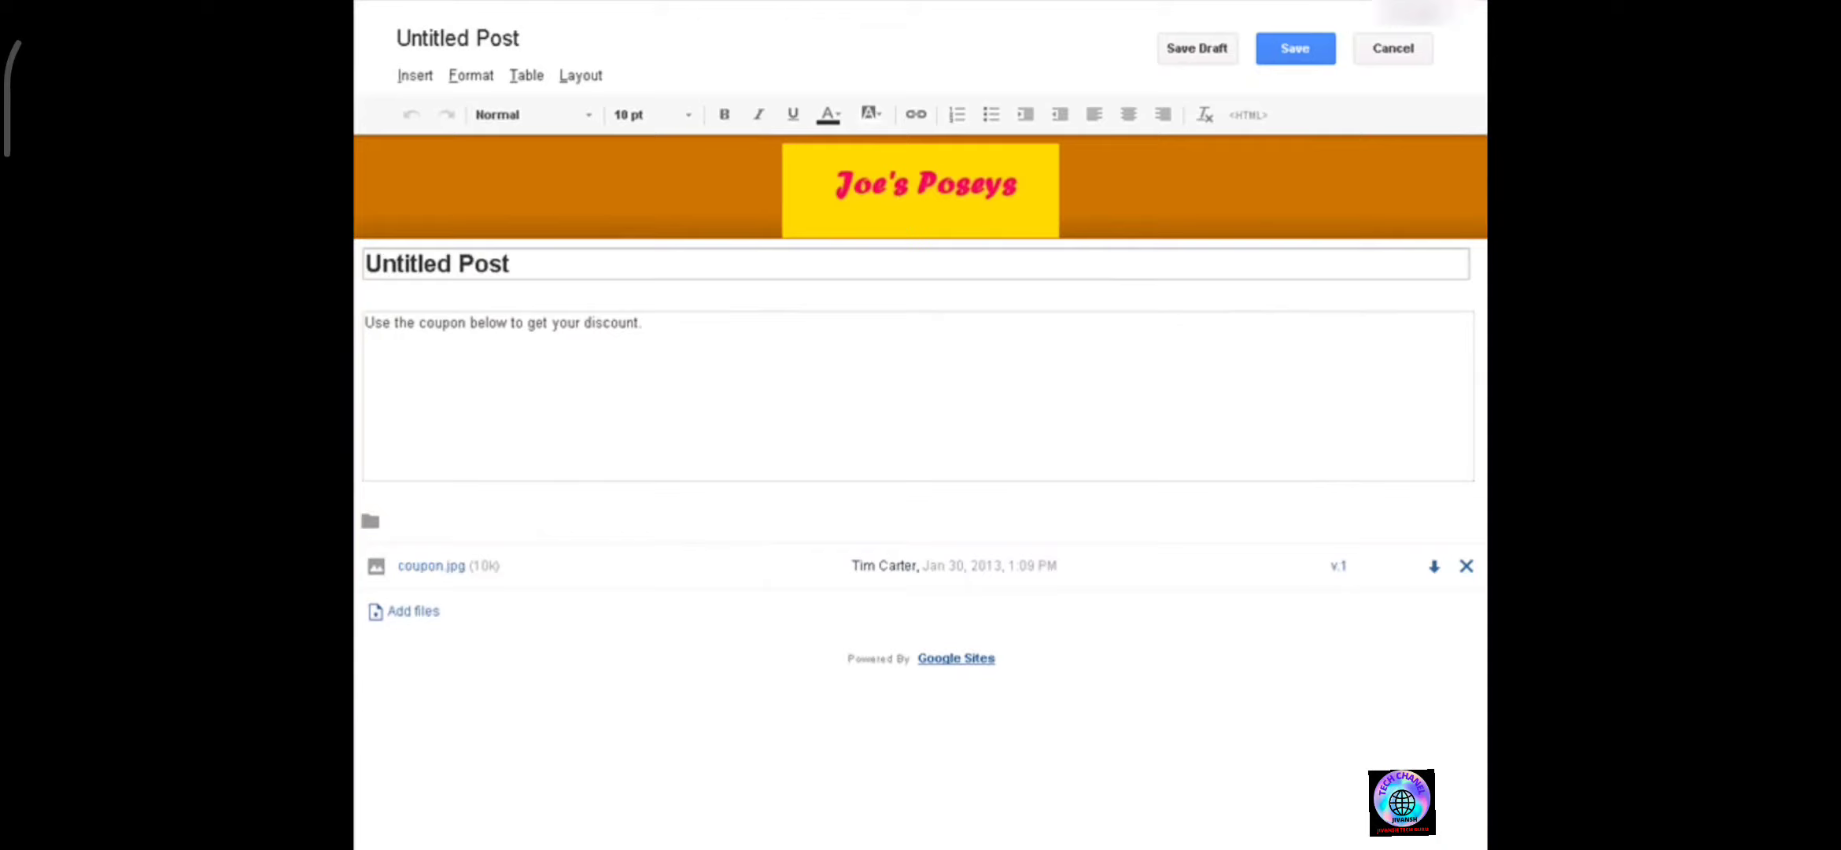
Title the announcement post 10% Discount In February. and save it.
triple_click(533, 274)
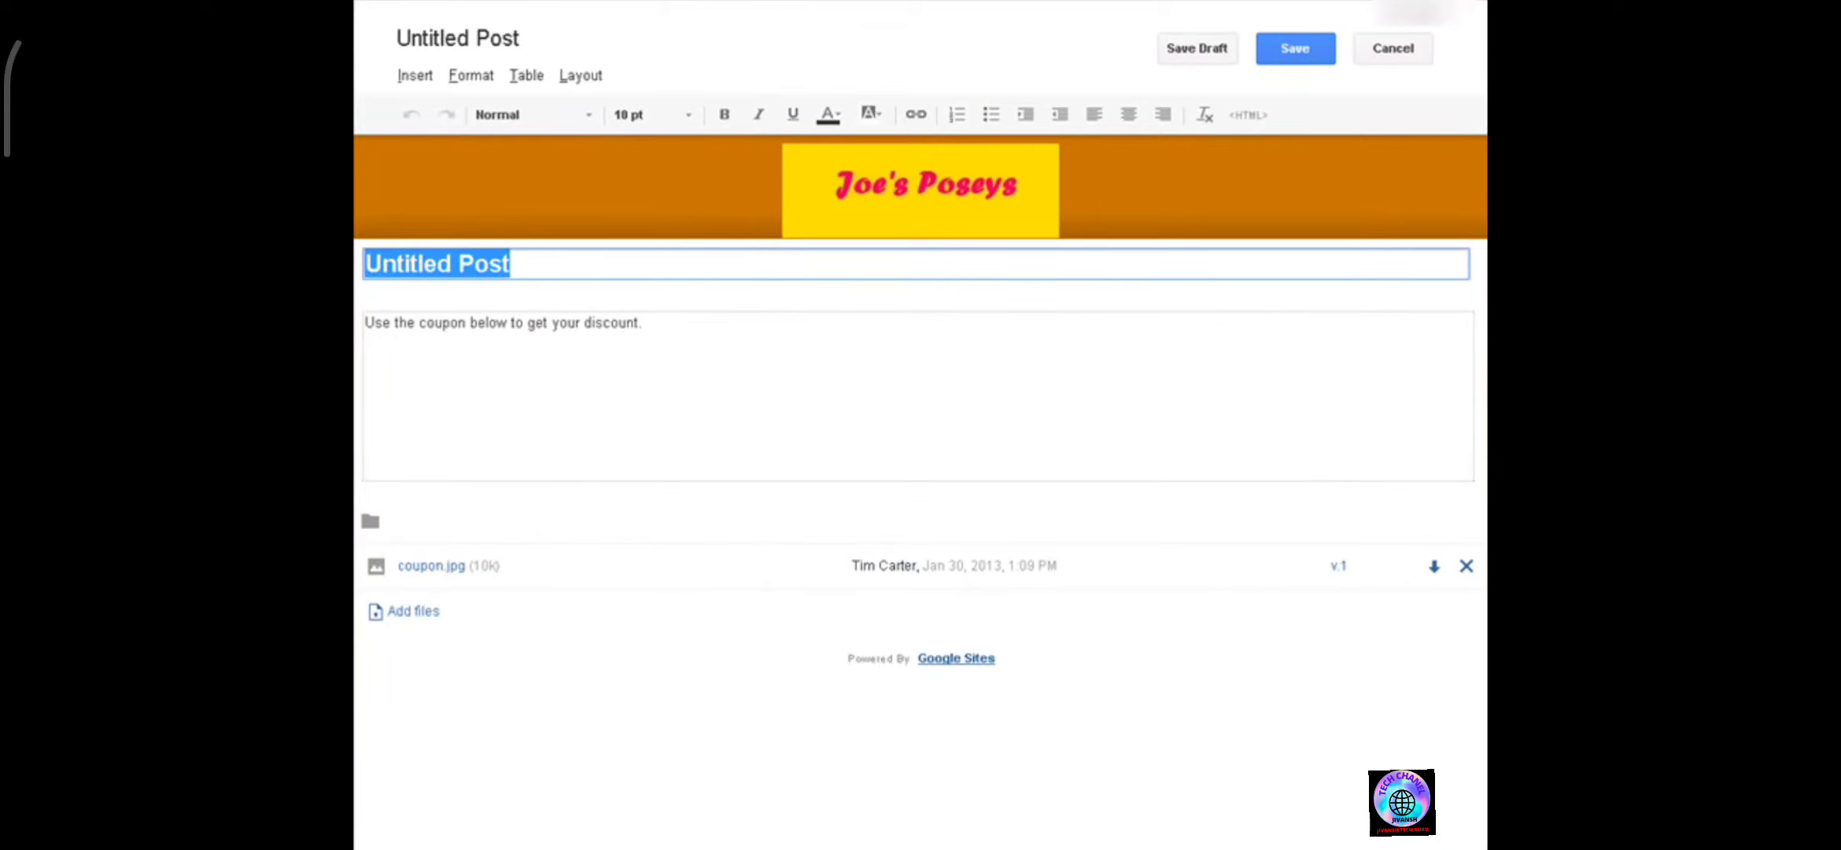
key("BackSpace")
type("10")
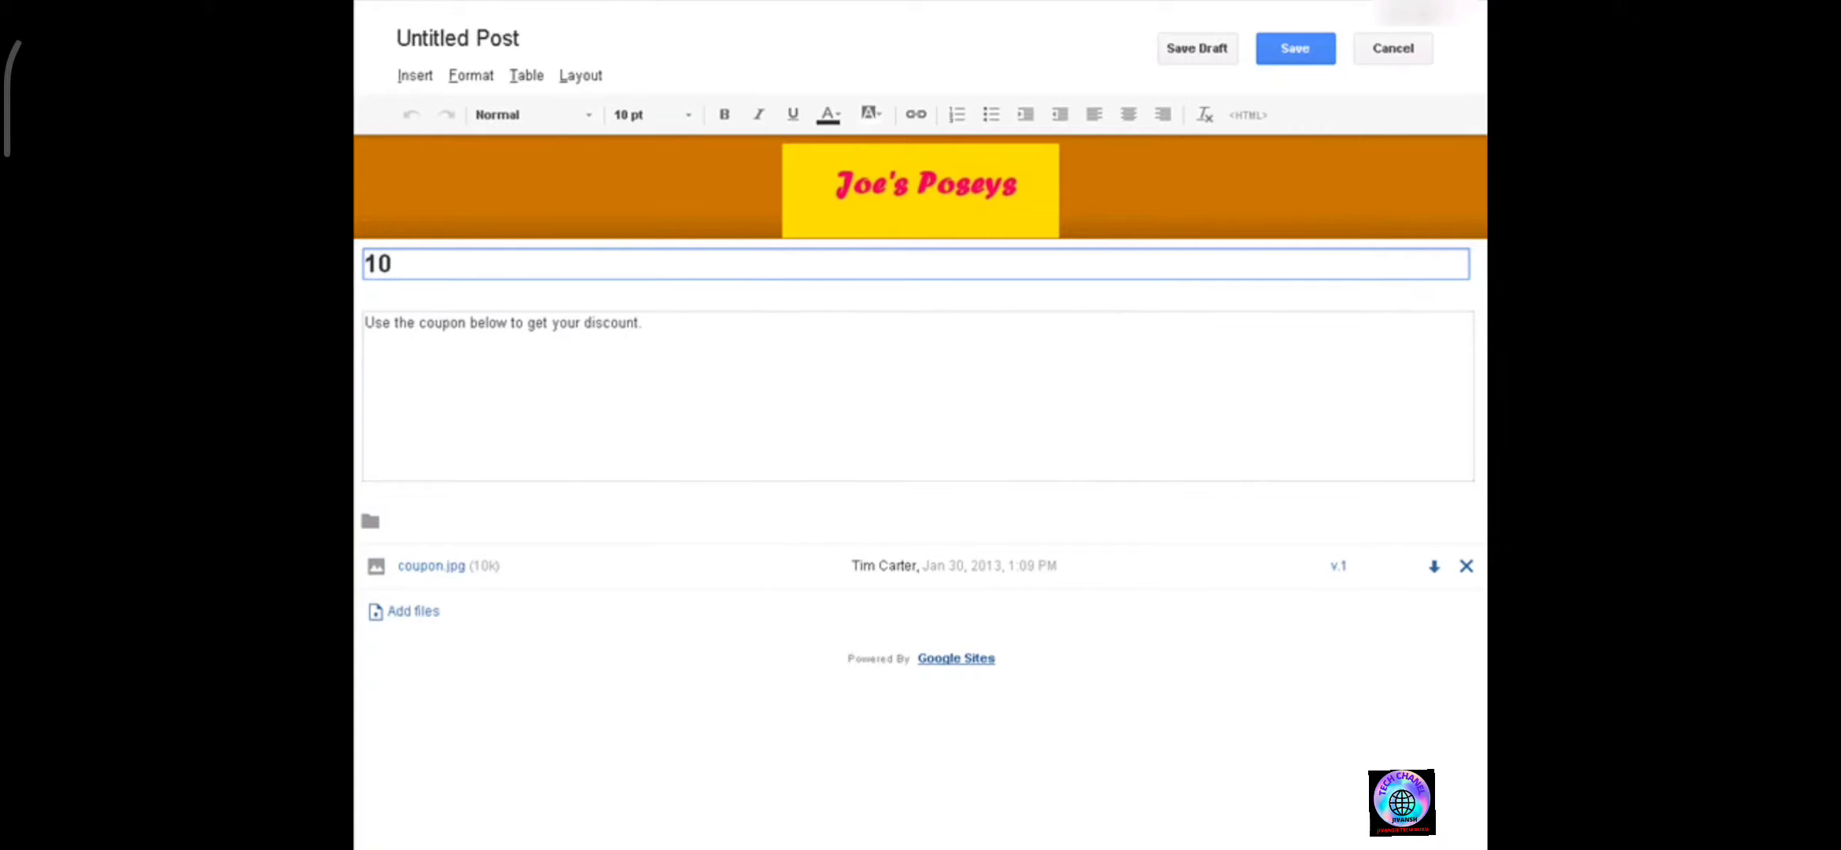
type("% Discount In February.")
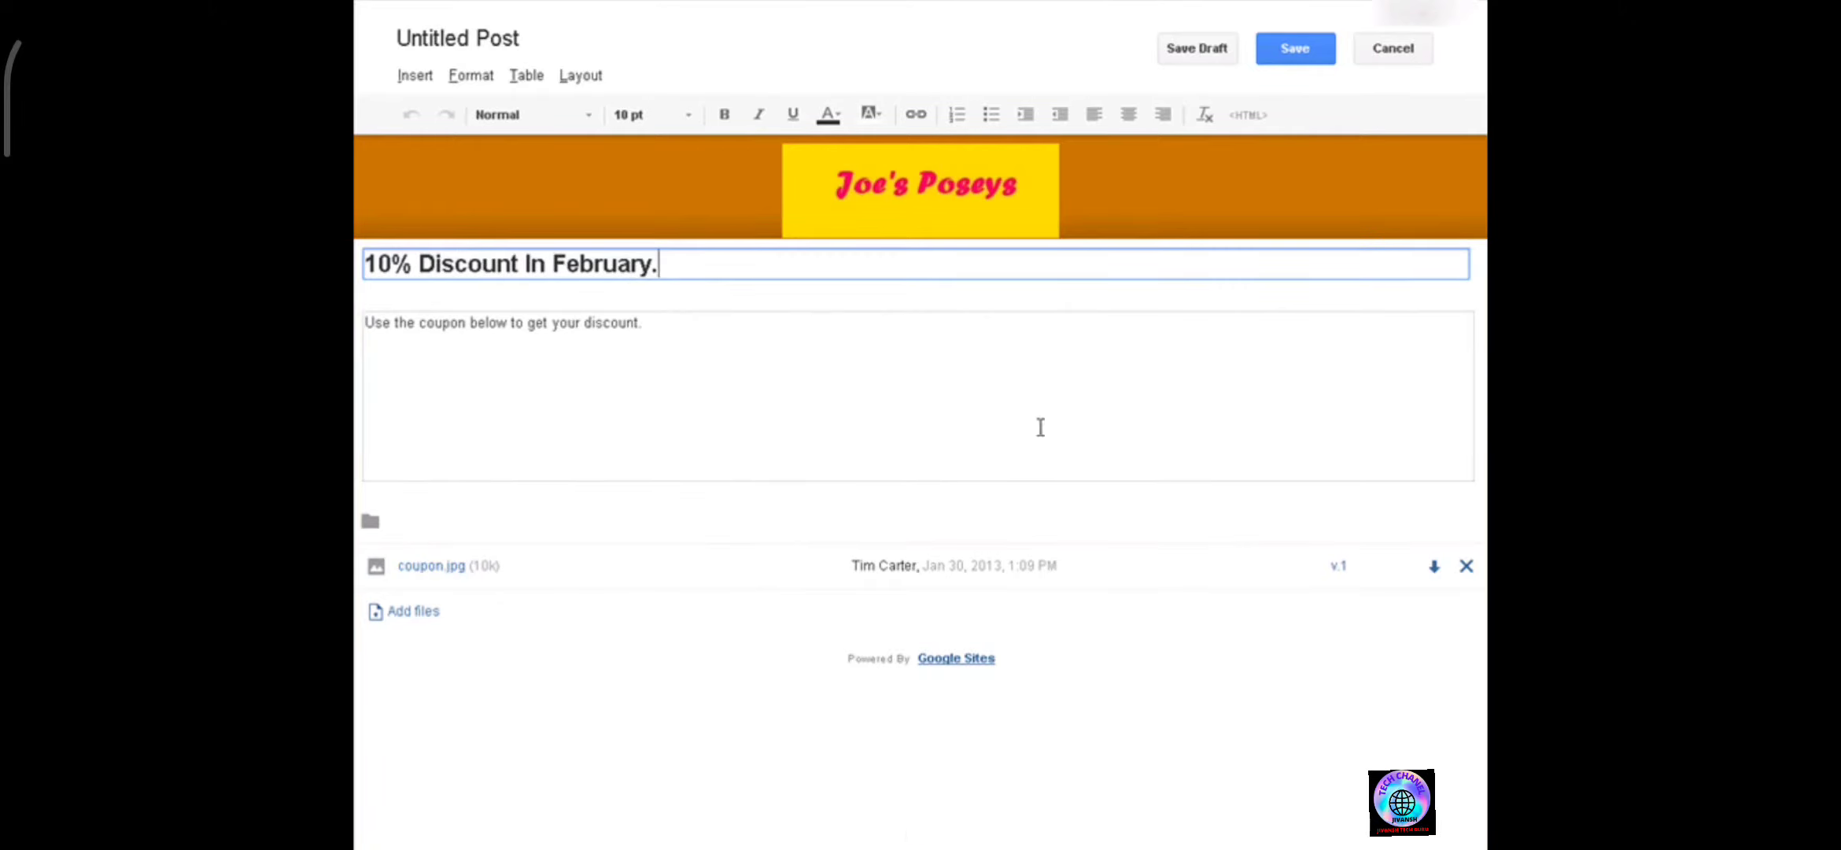
left_click(1313, 52)
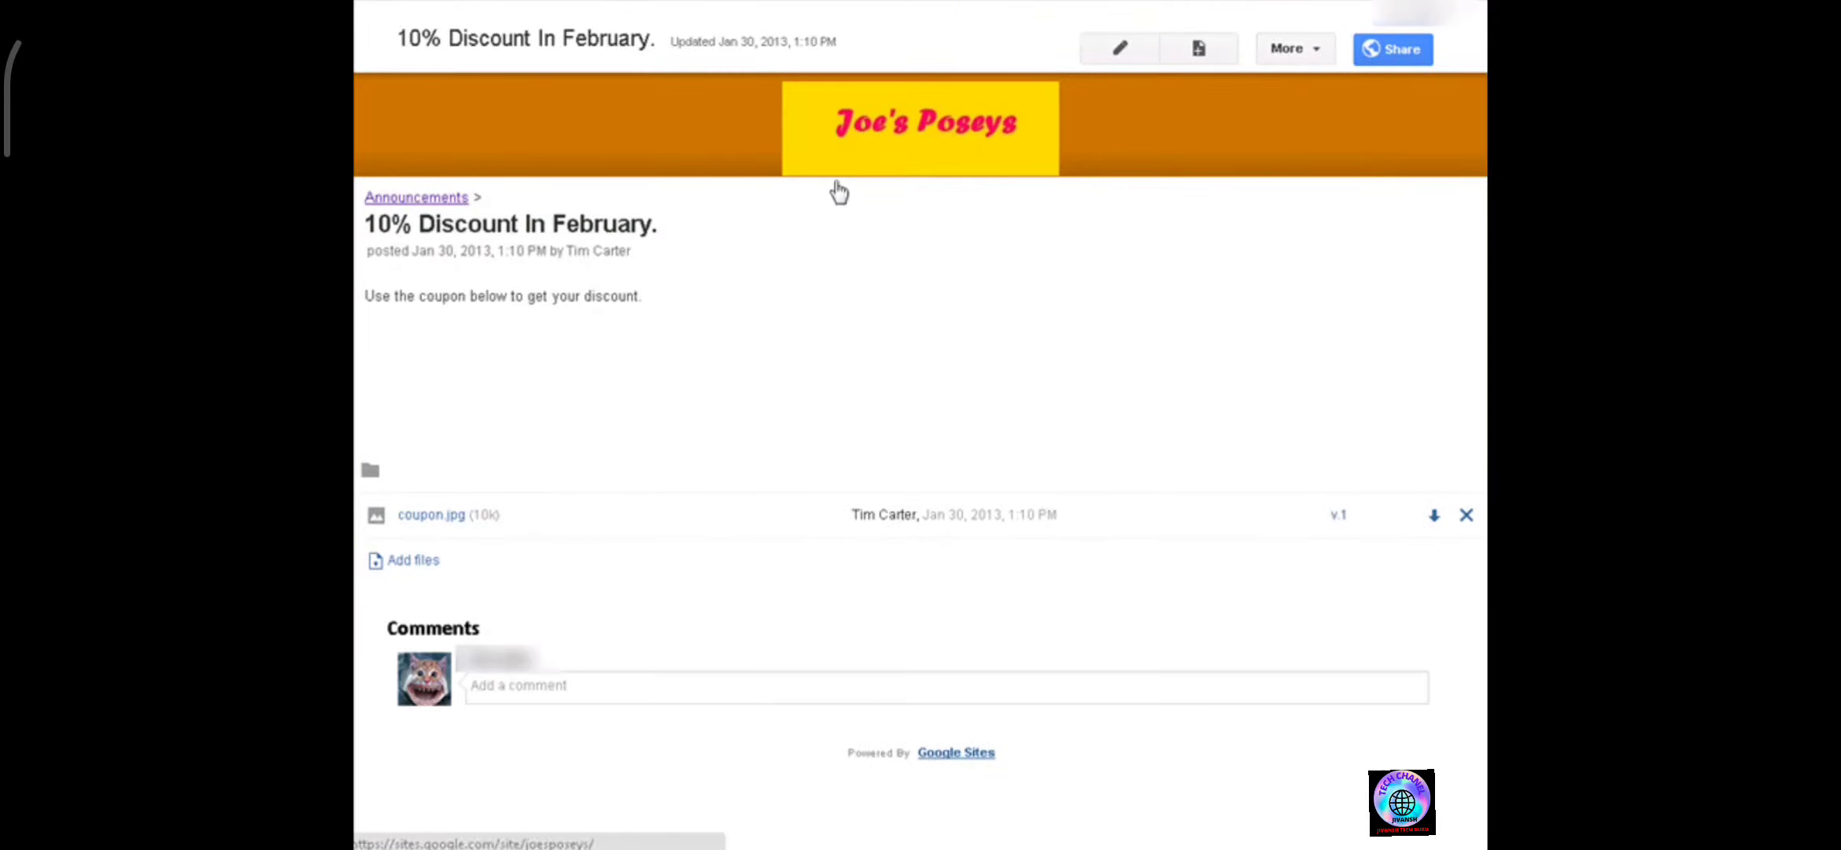
Preview the post as a viewer in mobile and desktop views and open the attached coupon image.
left_click(1320, 55)
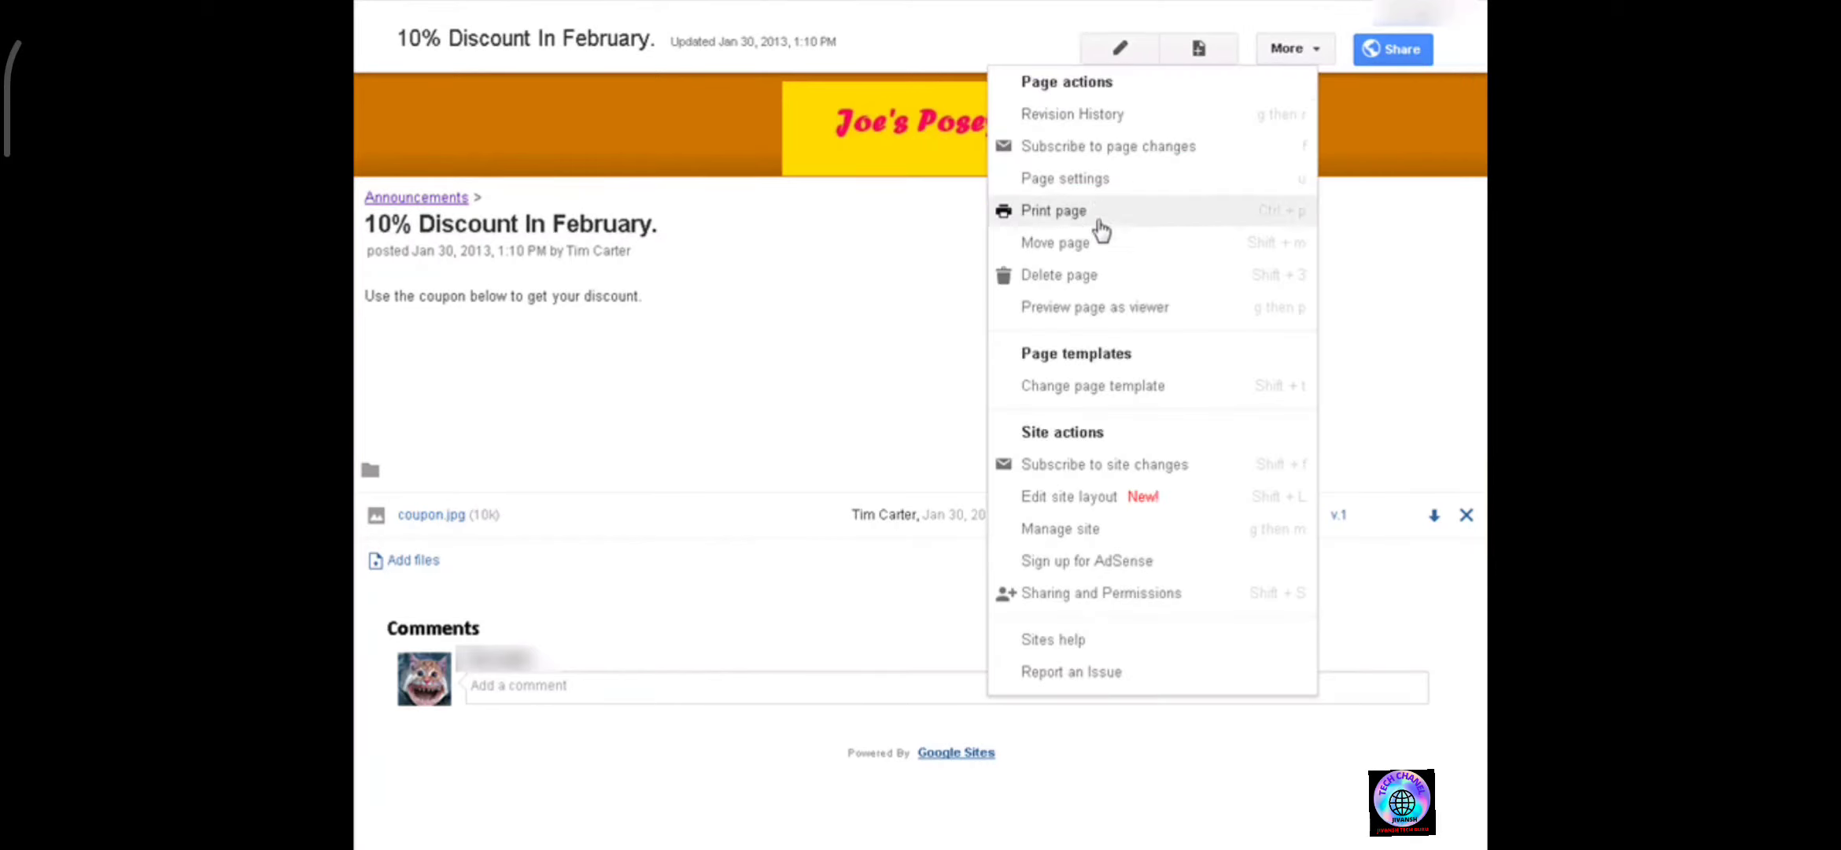
left_click(1089, 307)
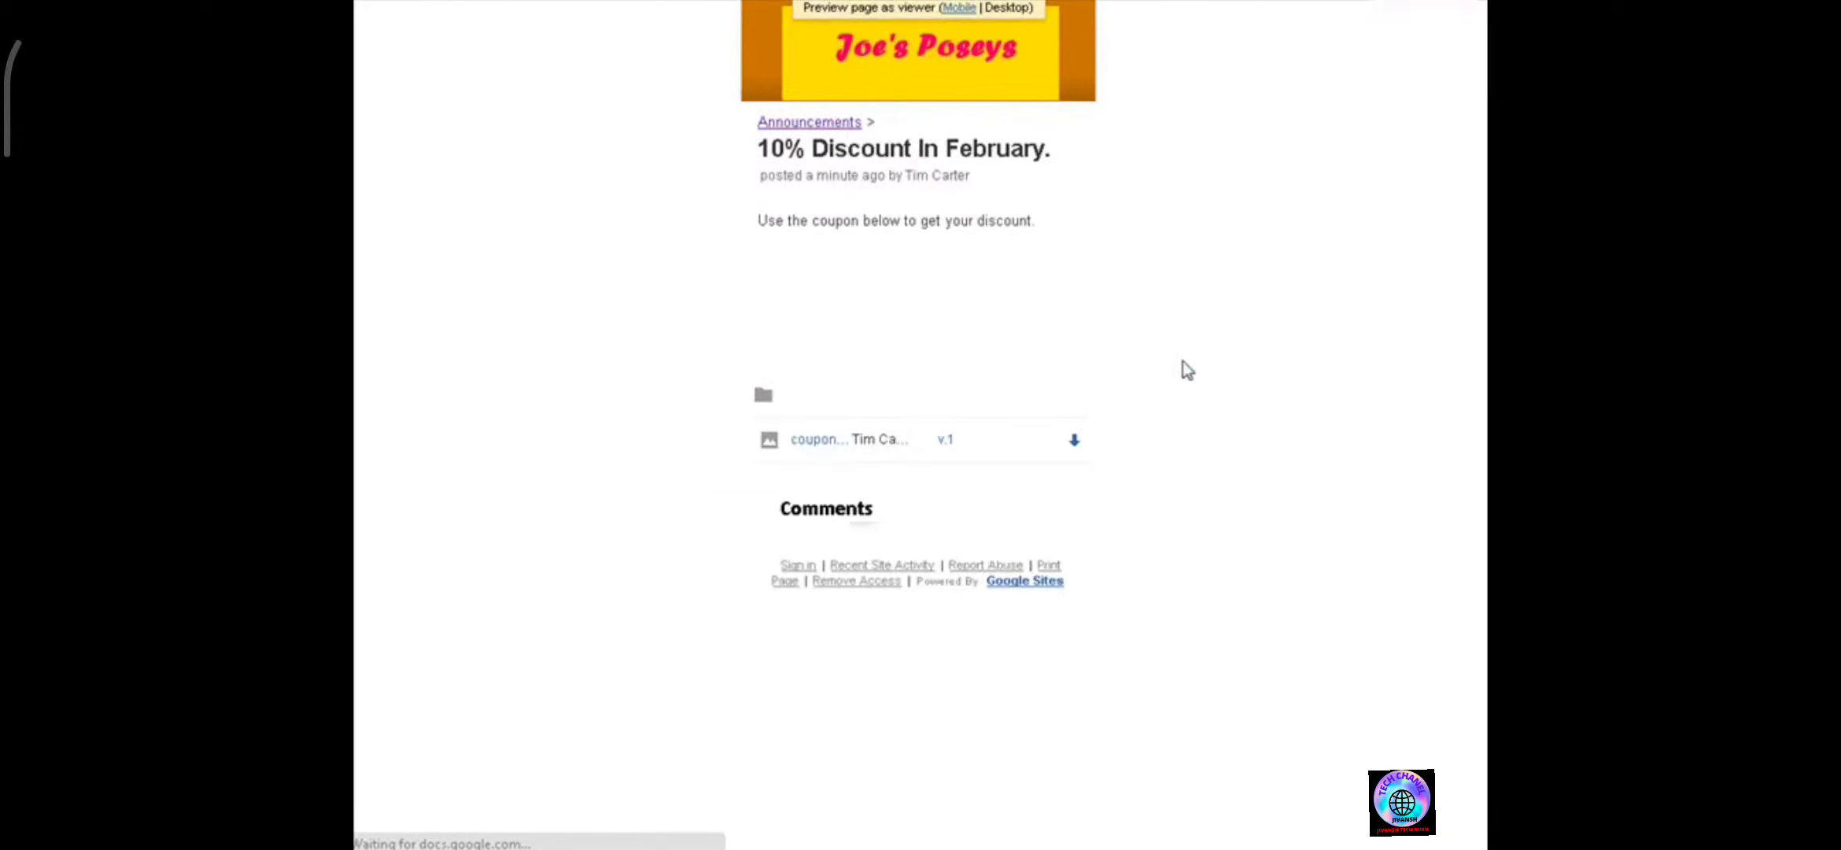
left_click(956, 10)
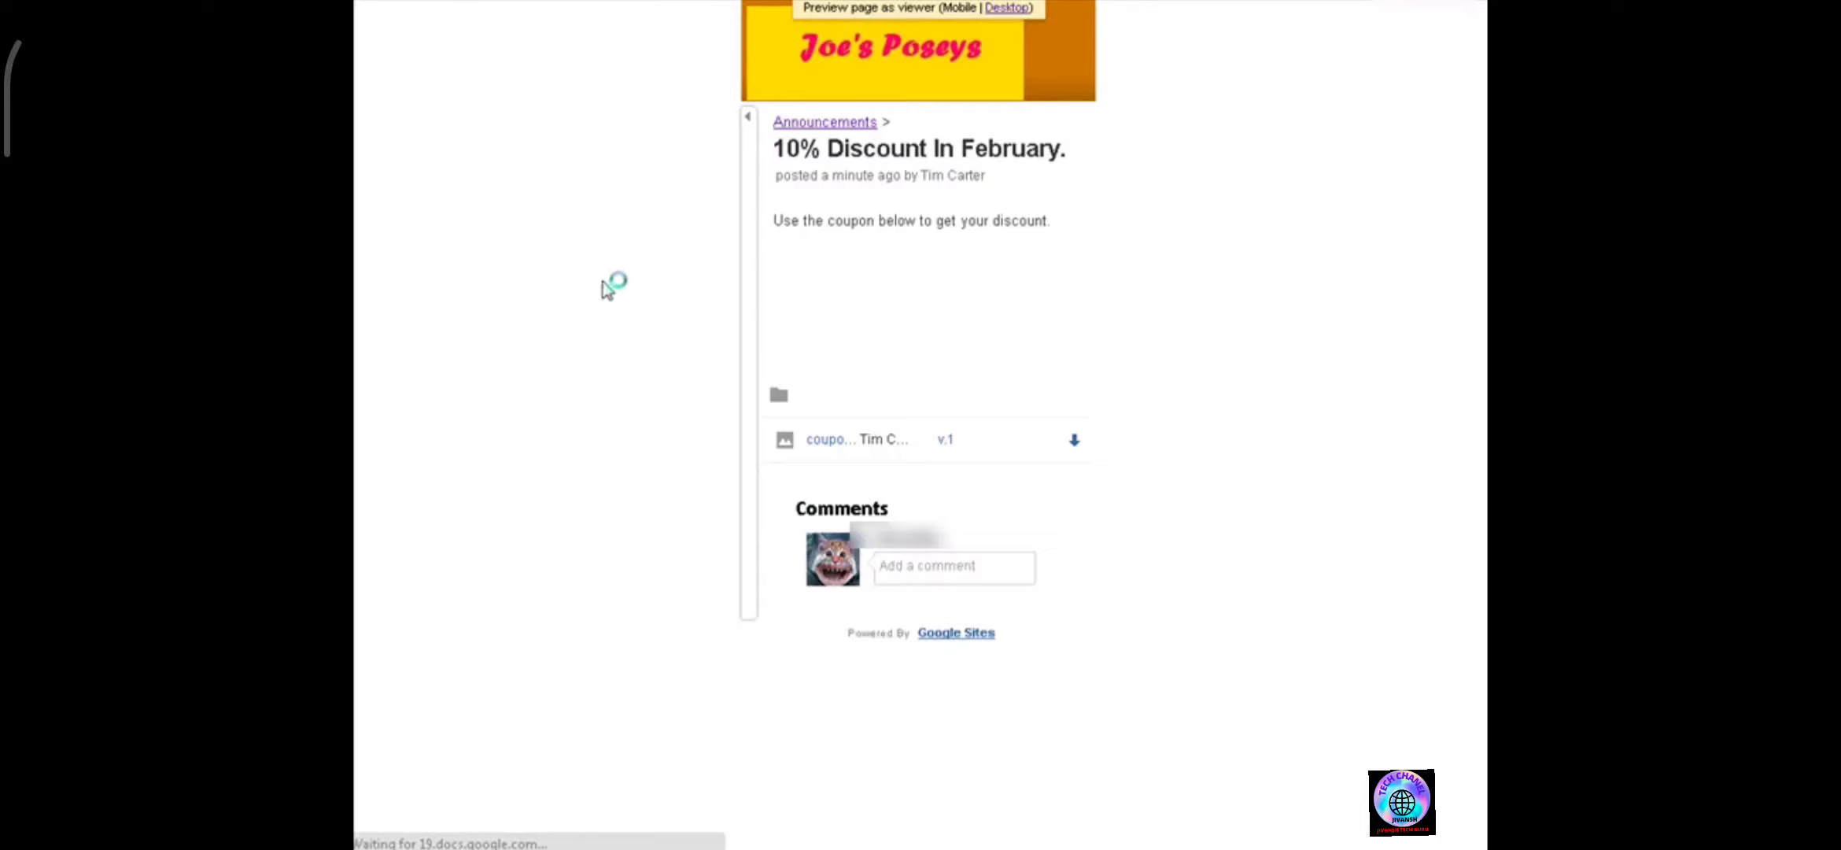
left_click(845, 441)
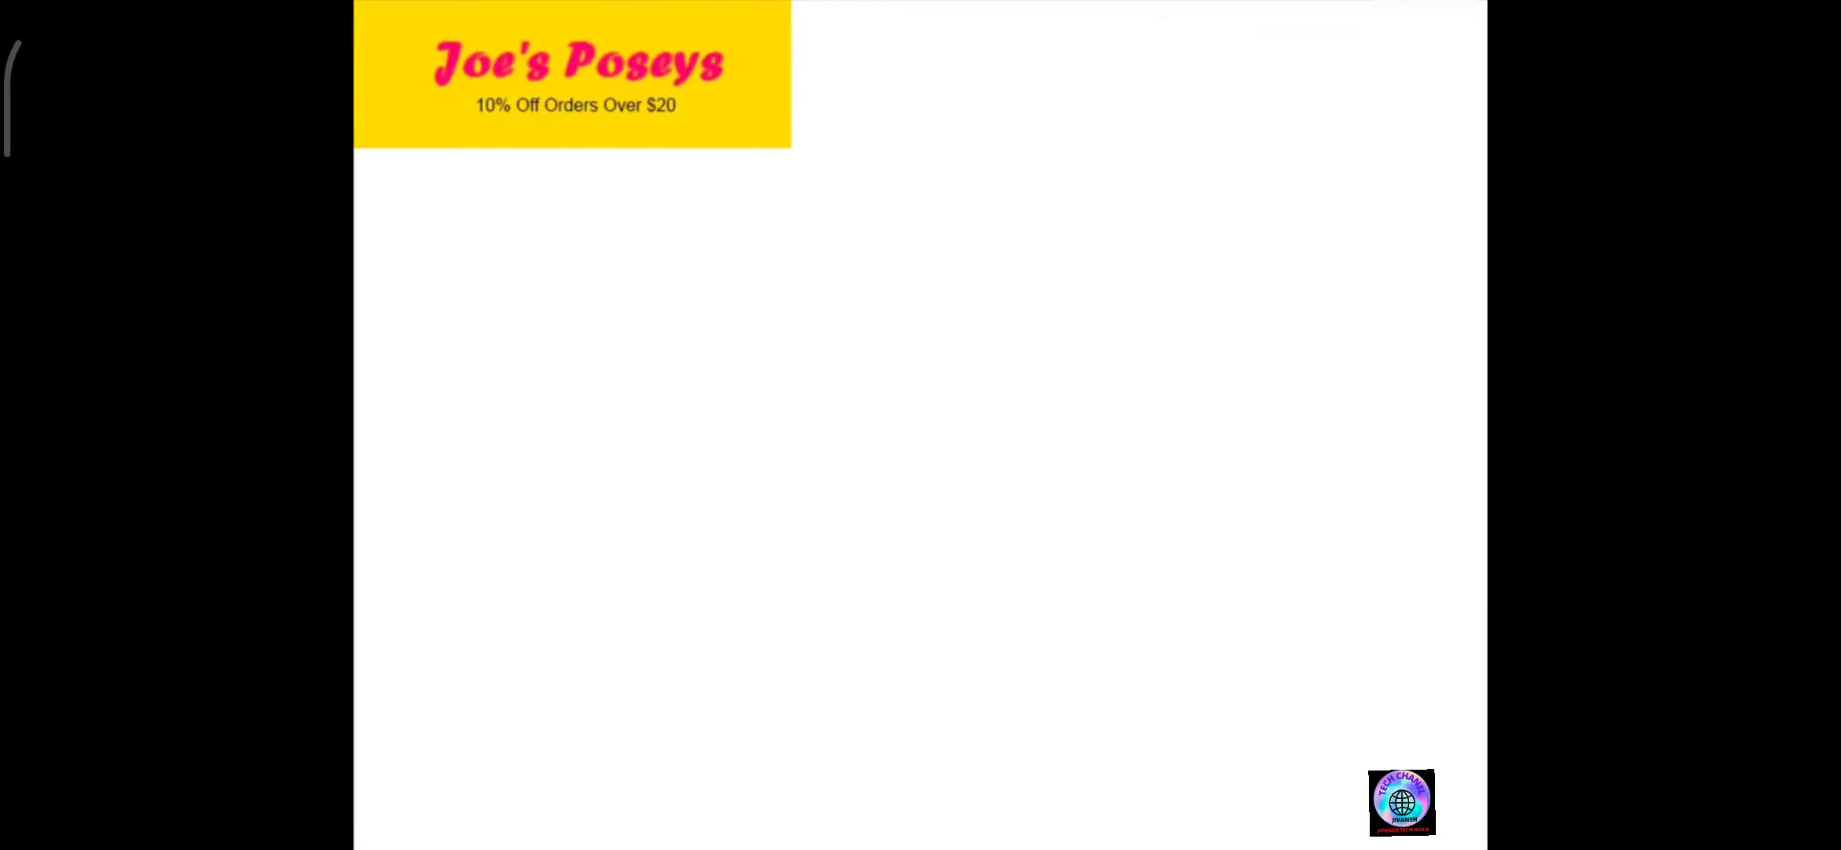
key("alt+Left")
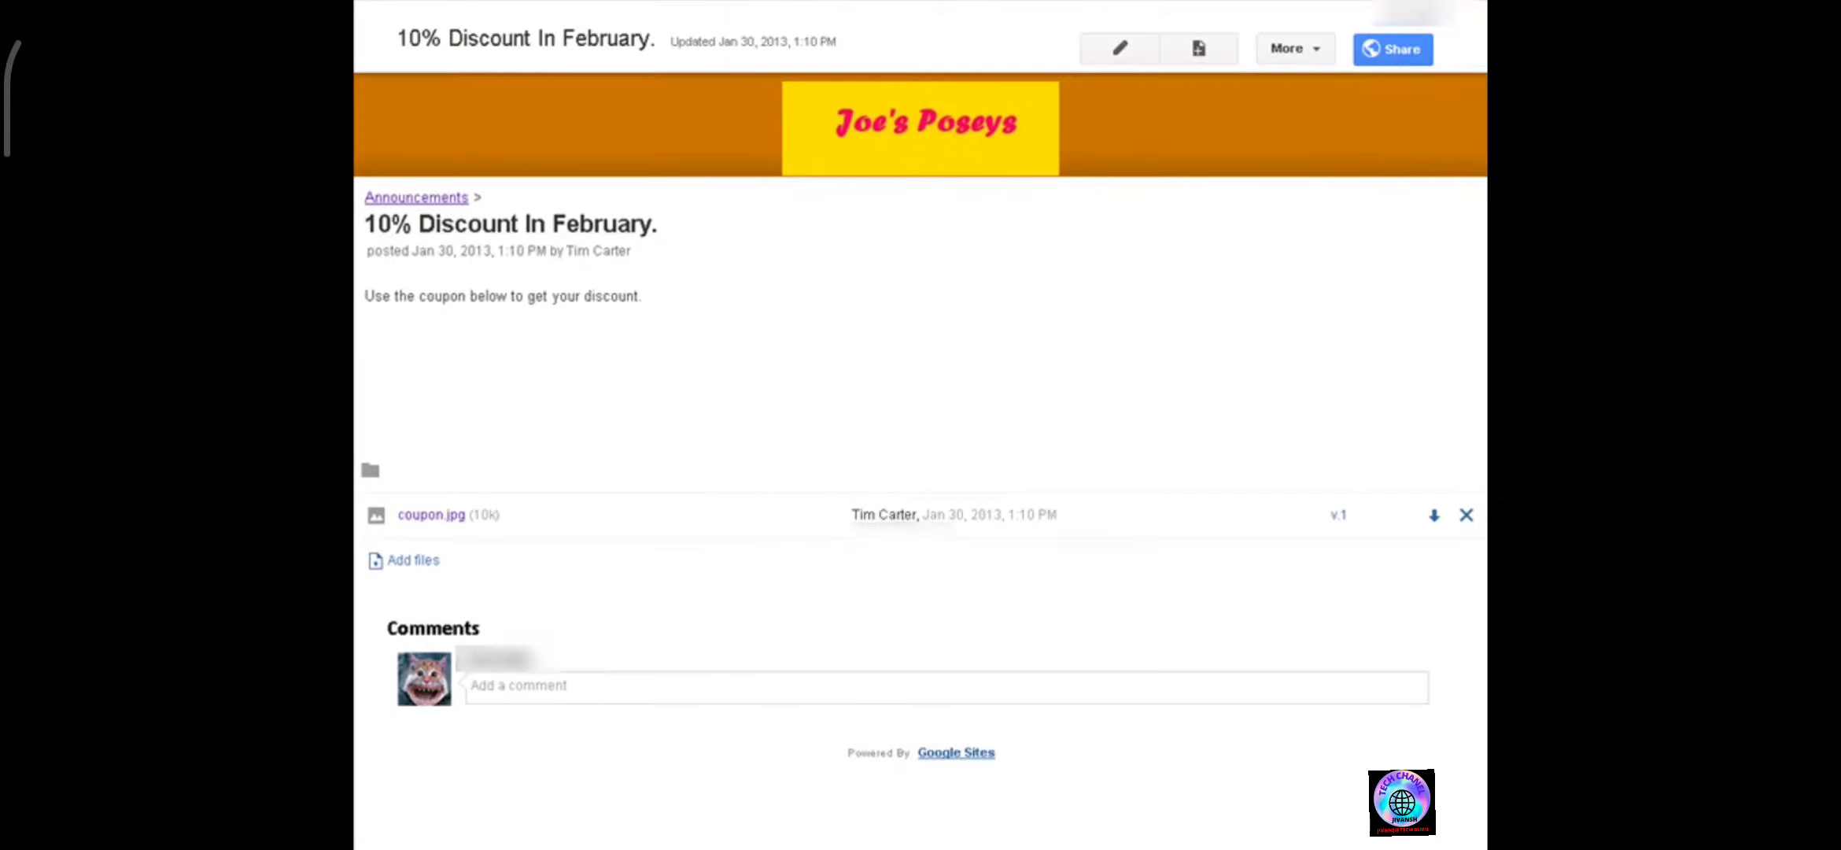
In the post's page settings, disable comments and save.
left_click(1315, 48)
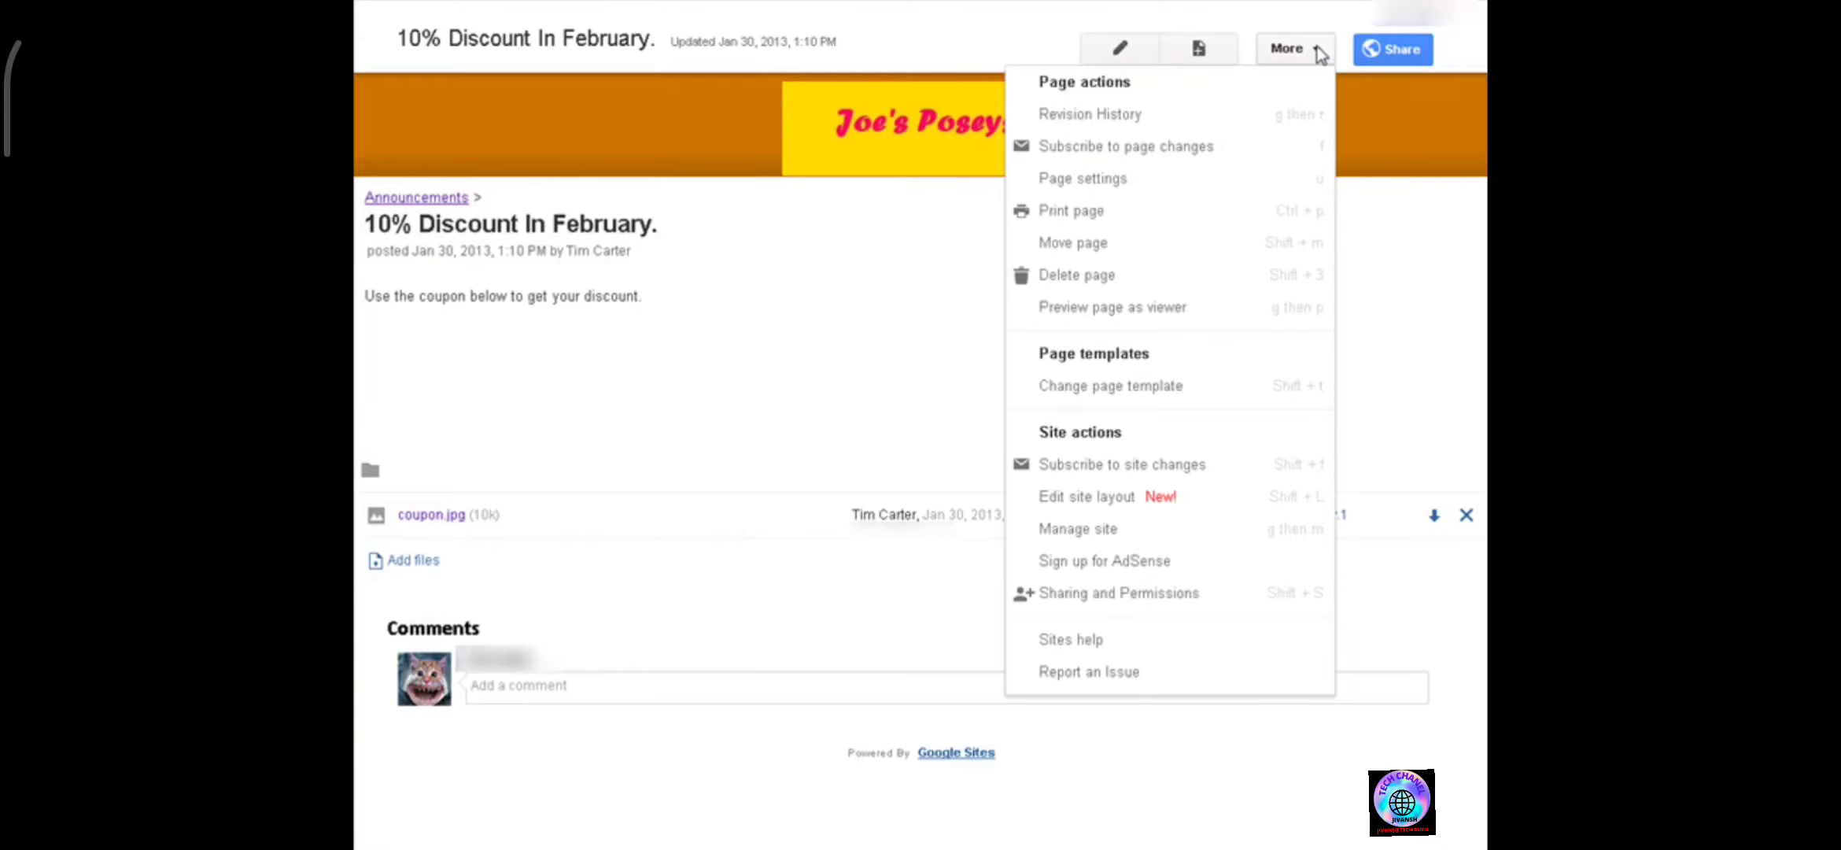
left_click(1139, 178)
left_click(664, 305)
left_click(738, 366)
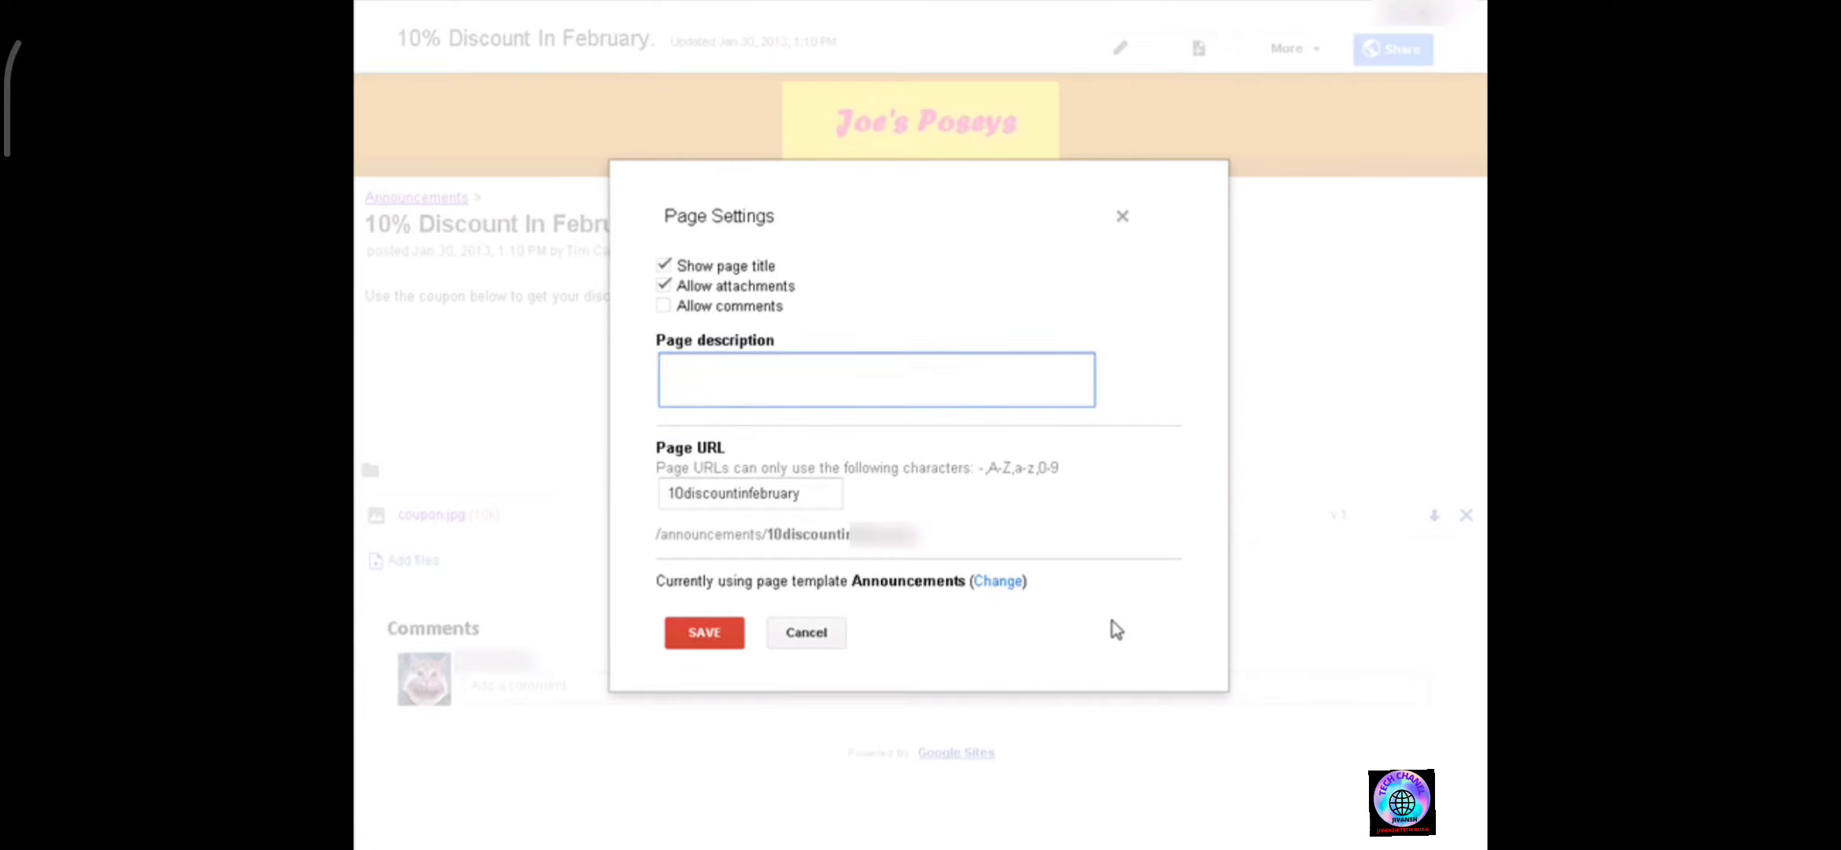
type("Announcements")
left_click(705, 632)
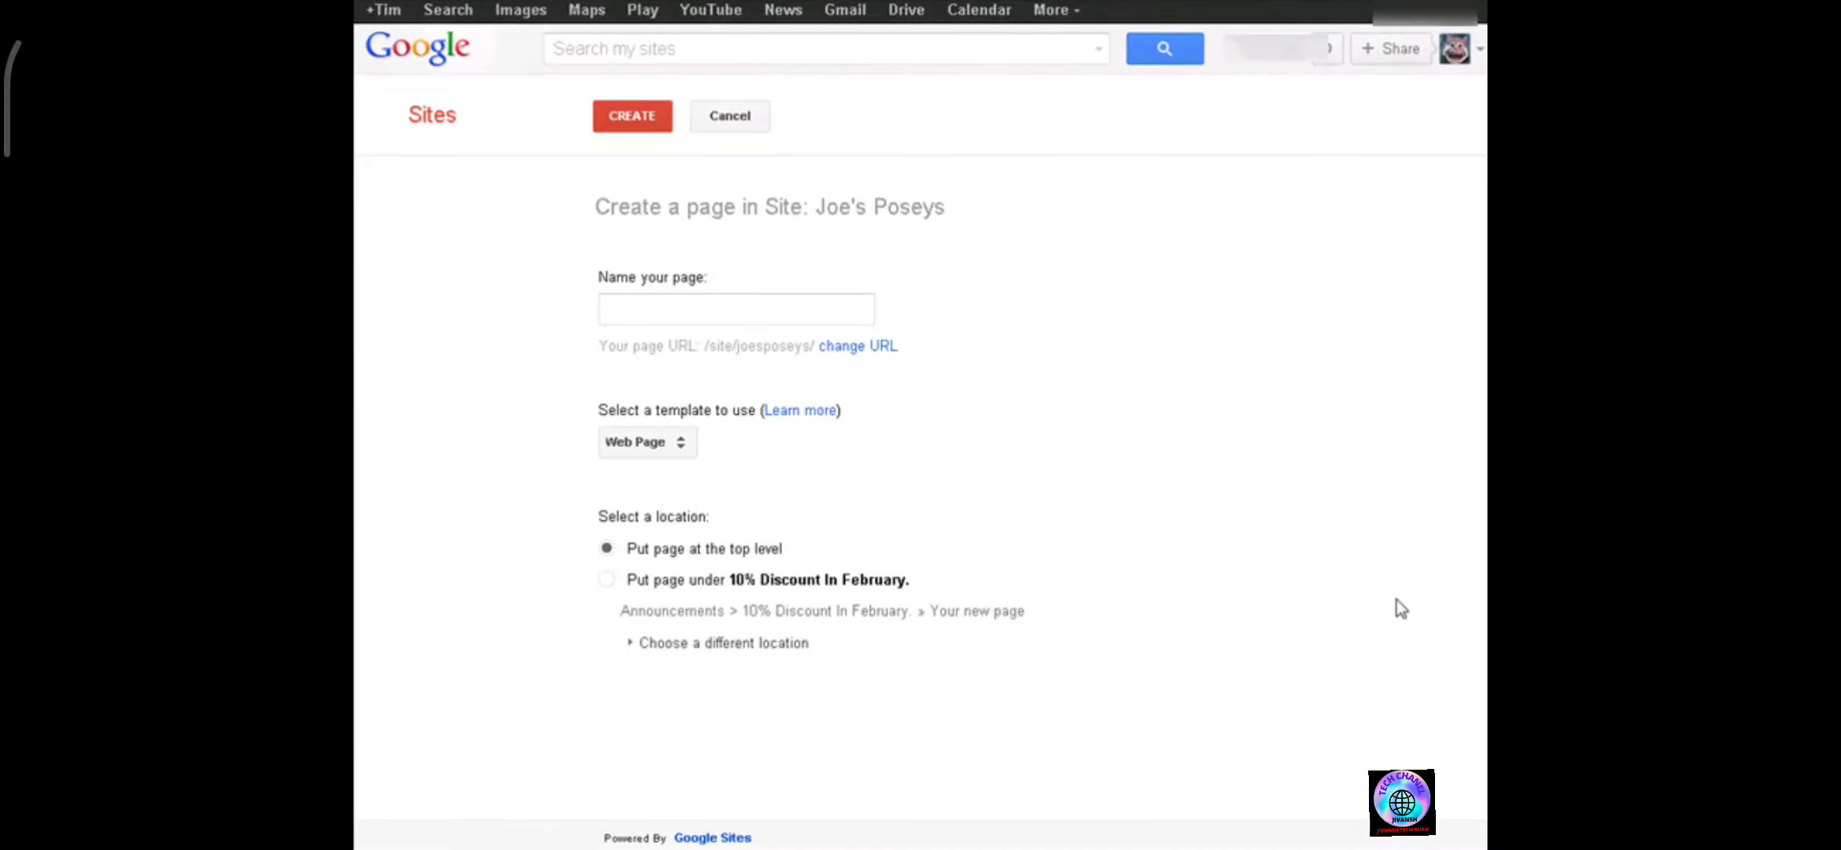
left_click(678, 444)
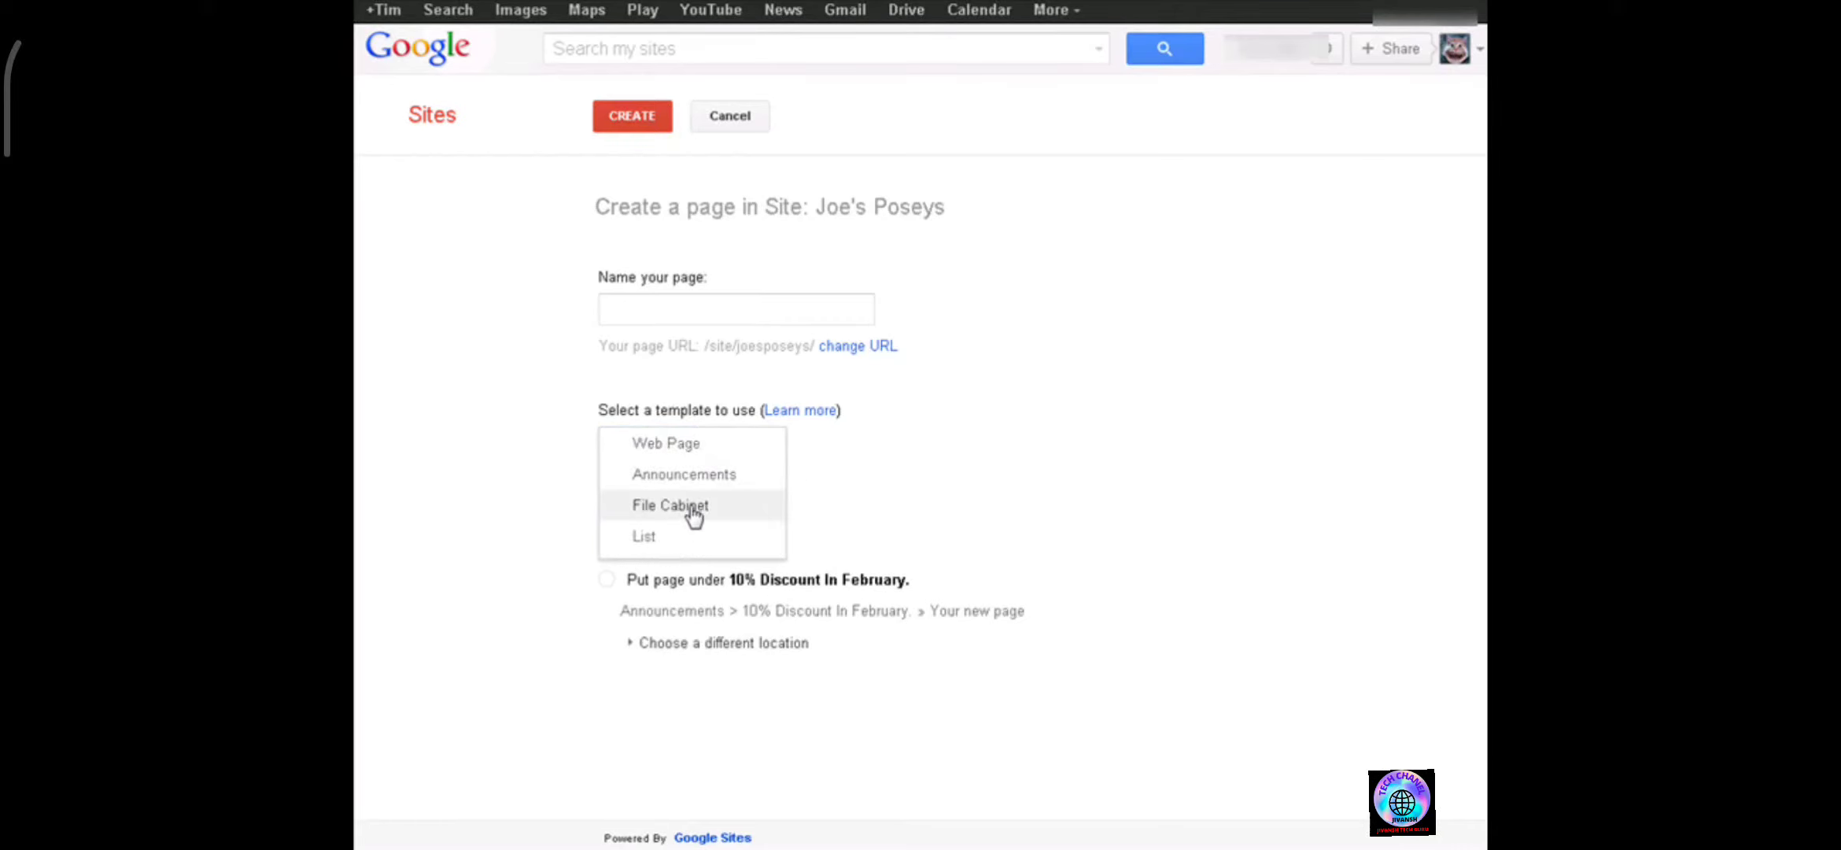
left_click(1068, 394)
left_click(680, 312)
type("File Cabinet")
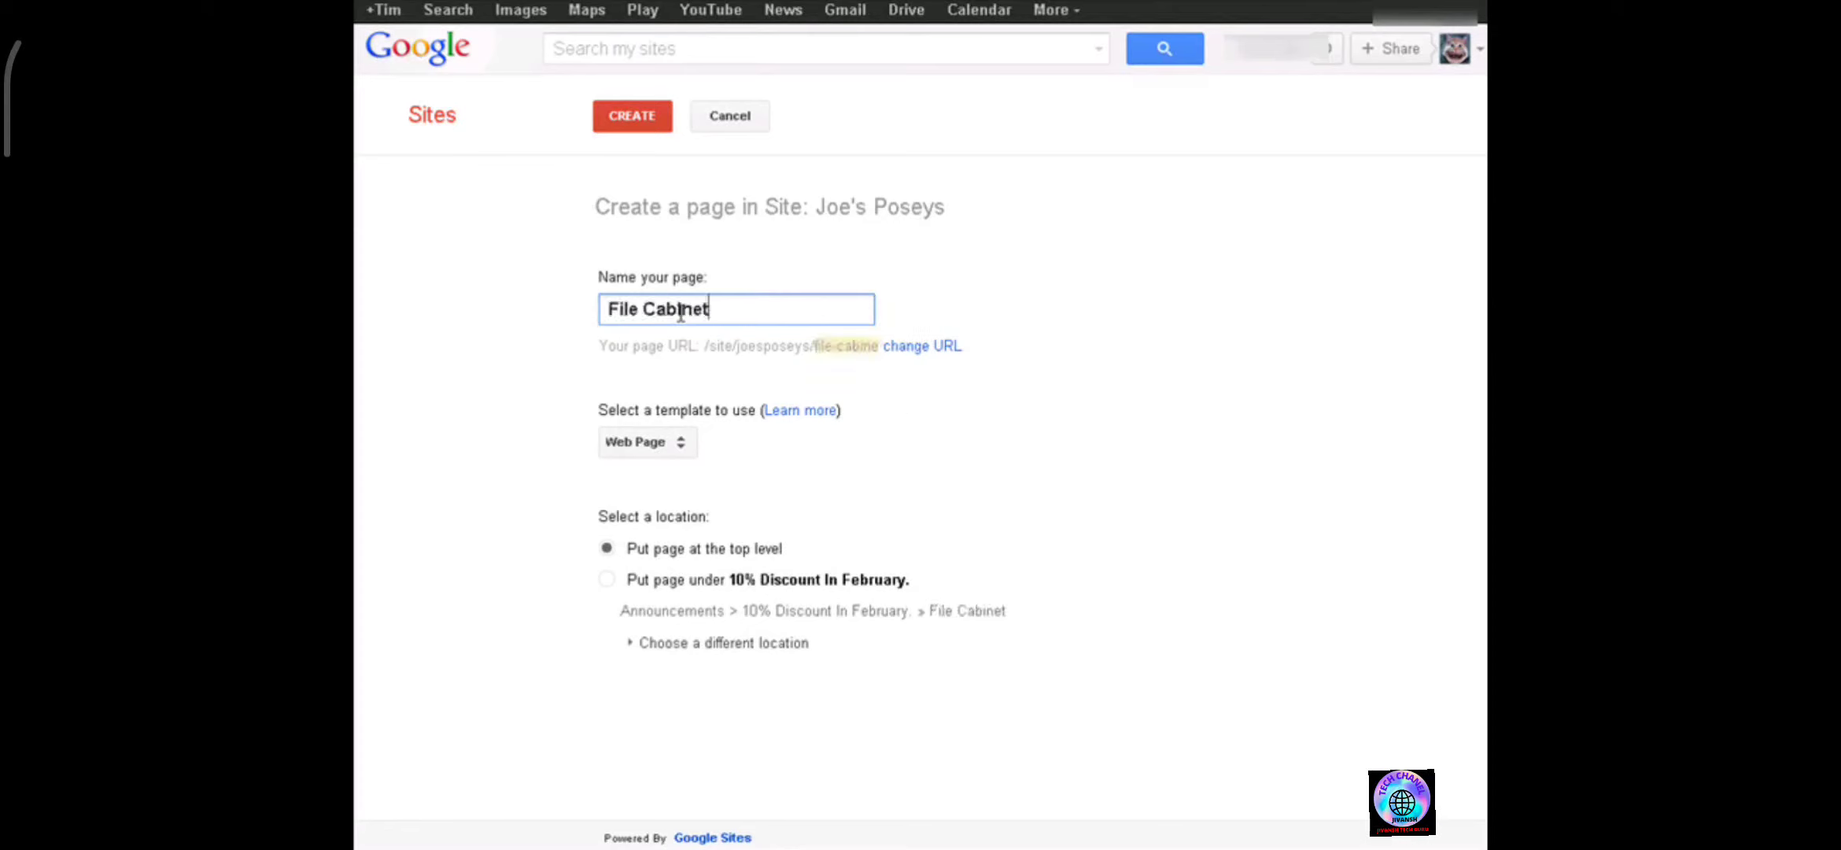
key("BackSpace")
key("BackSpace")
key("BackSpace")
key("BackSpace")
key("BackSpace")
key("BackSpace")
key("BackSpace")
key("BackSpace")
key("BackSpace")
key("BackSpace")
key("BackSpace")
key("BackSpace")
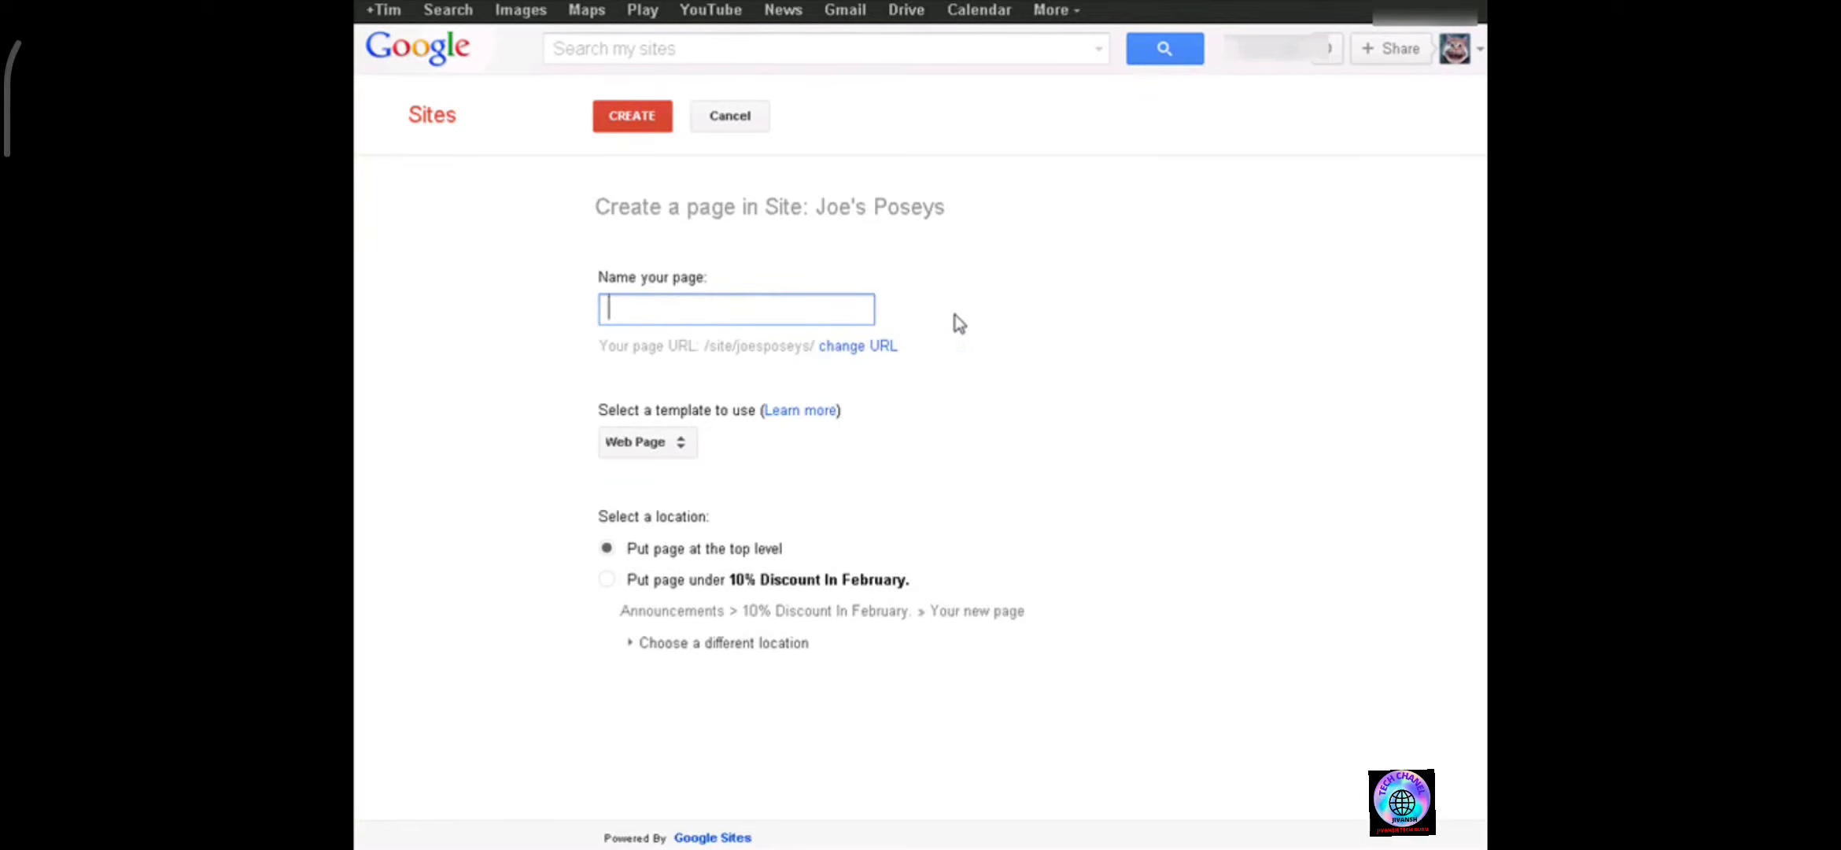
Create a top-level page named Download Files using the File Cabinet template.
type("Dow")
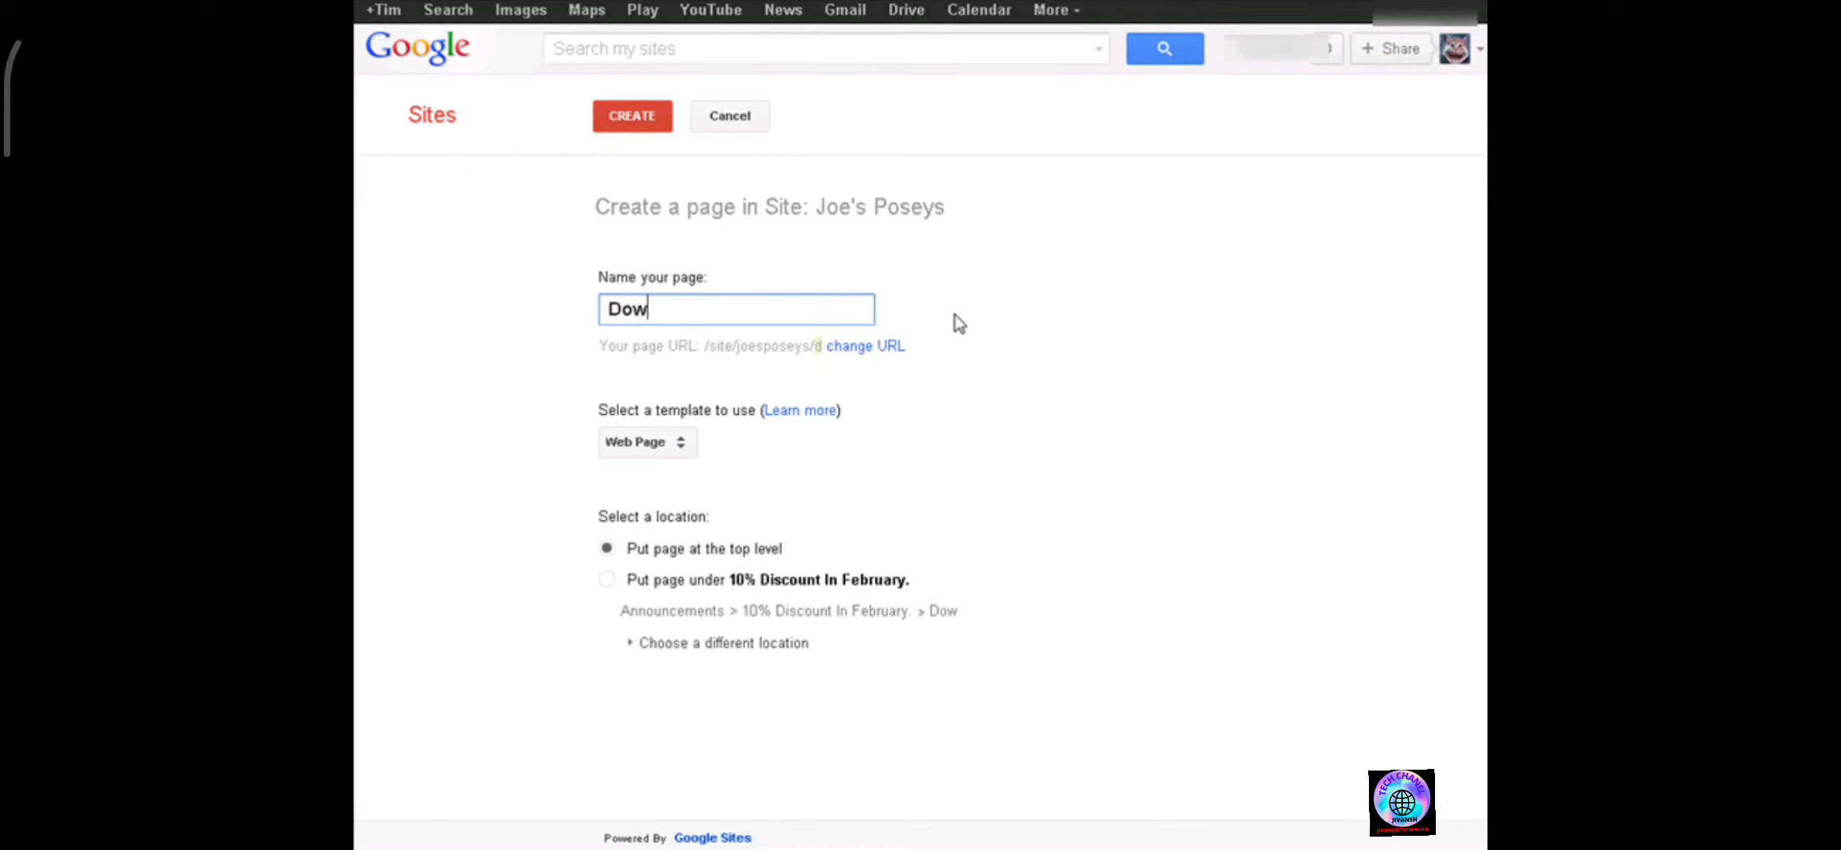
type("nload F")
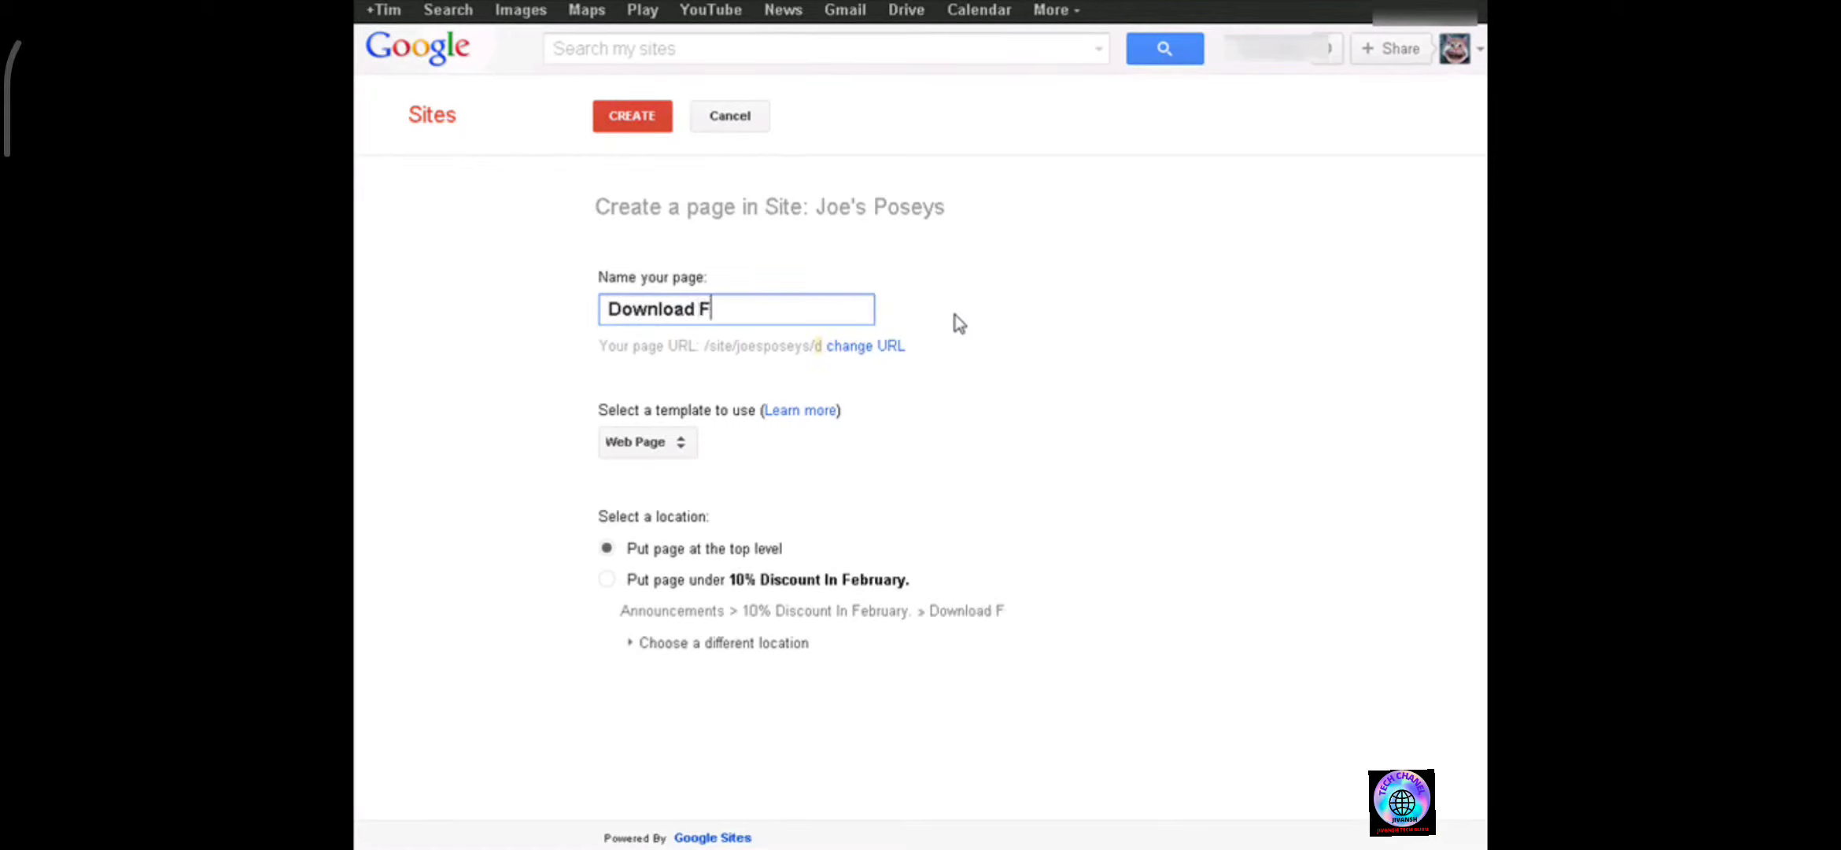
type("iles")
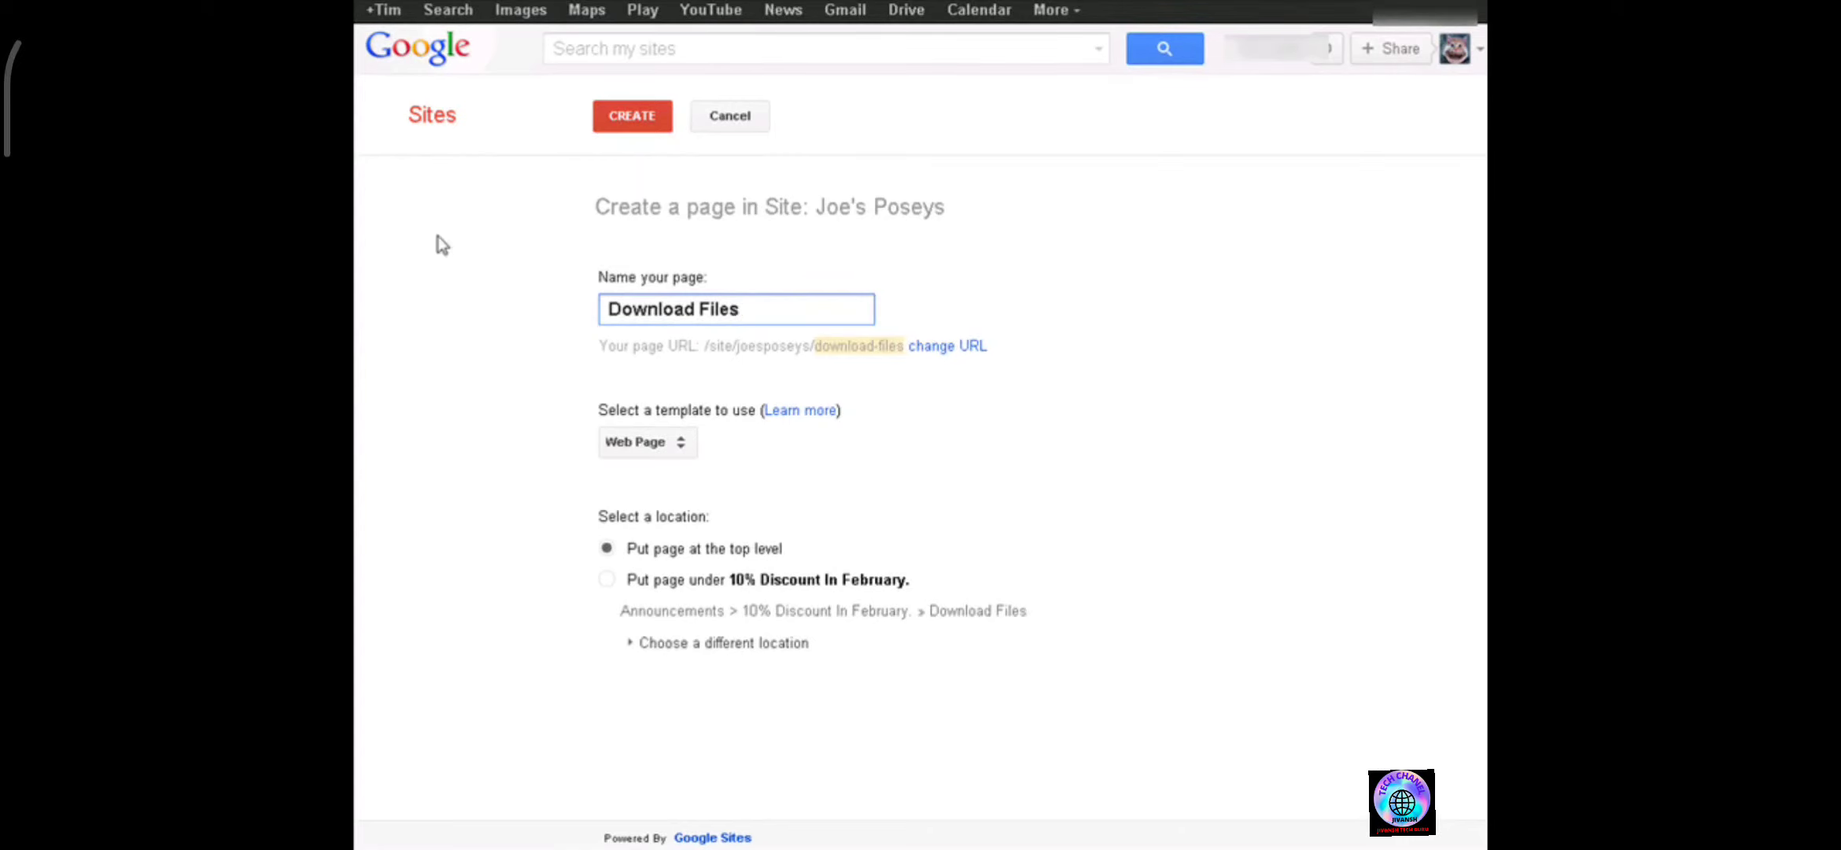
left_click(683, 446)
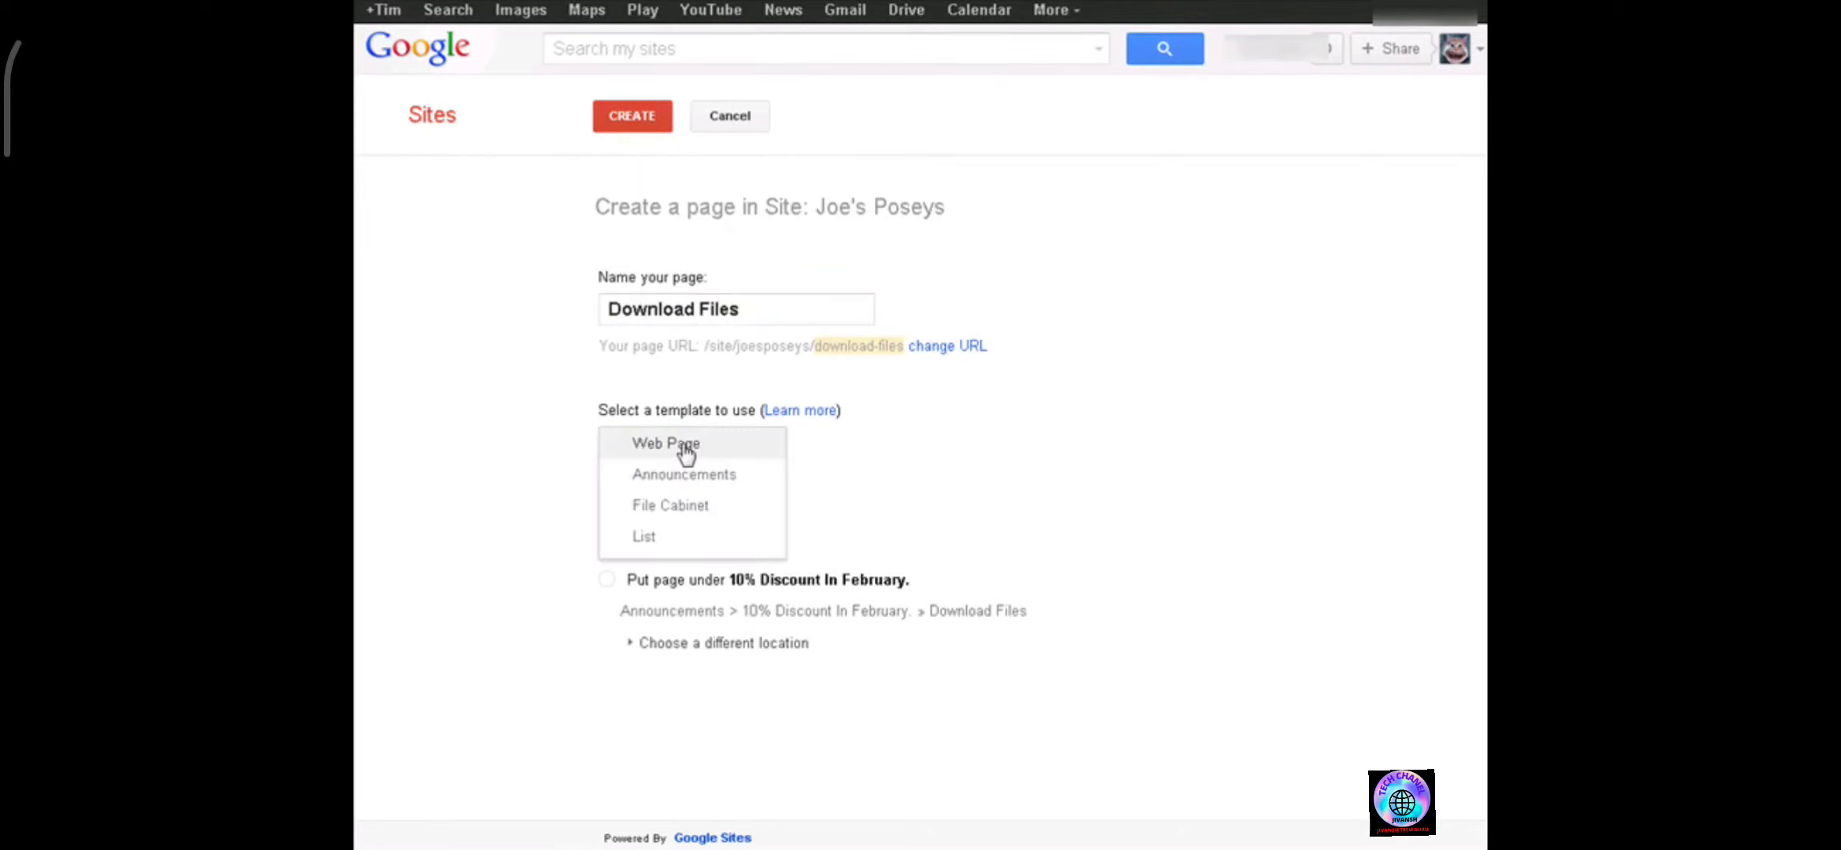
left_click(698, 506)
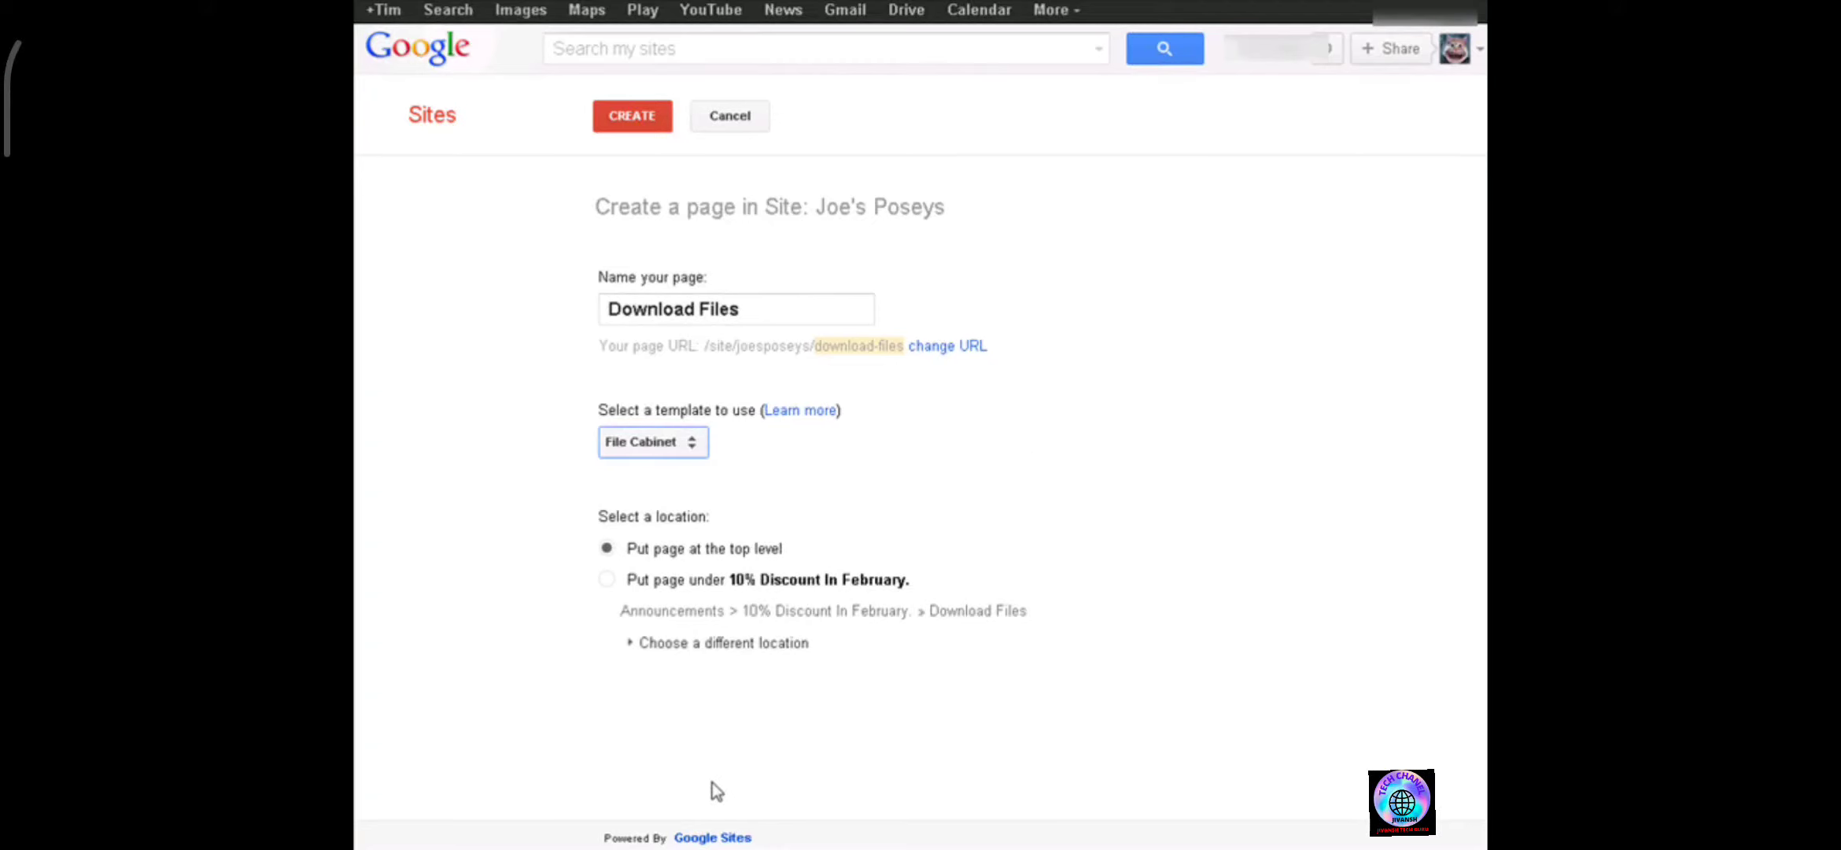
left_click(609, 118)
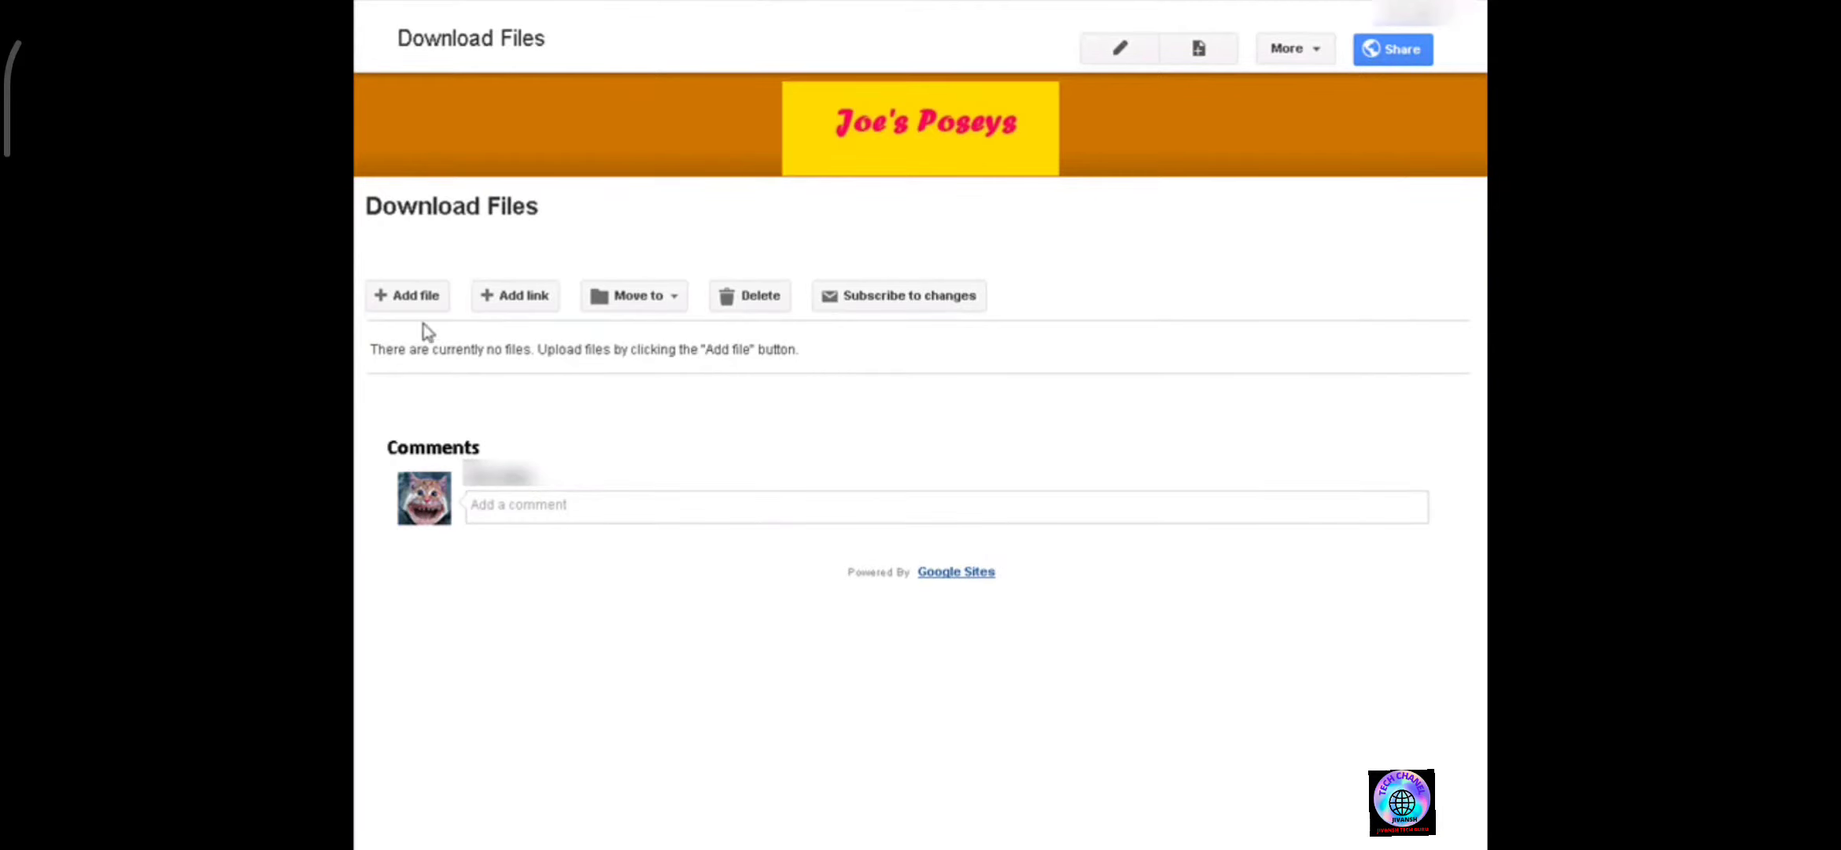
Upload coupon.jpg to the Download Files cabinet.
left_click(416, 298)
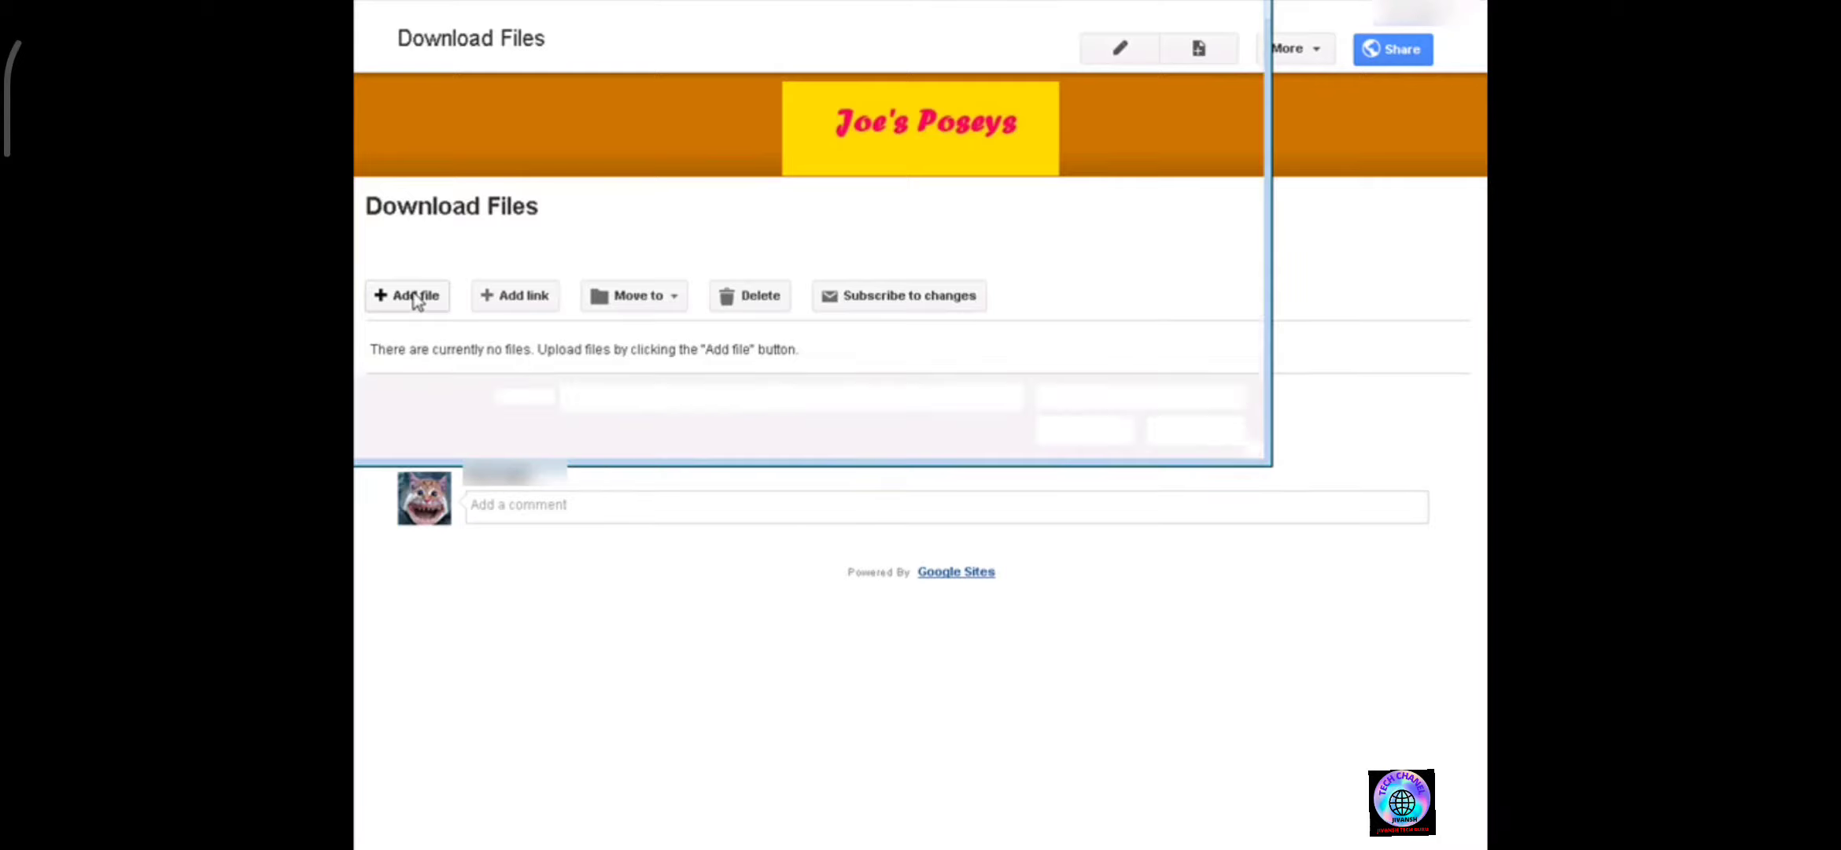
left_click(400, 29)
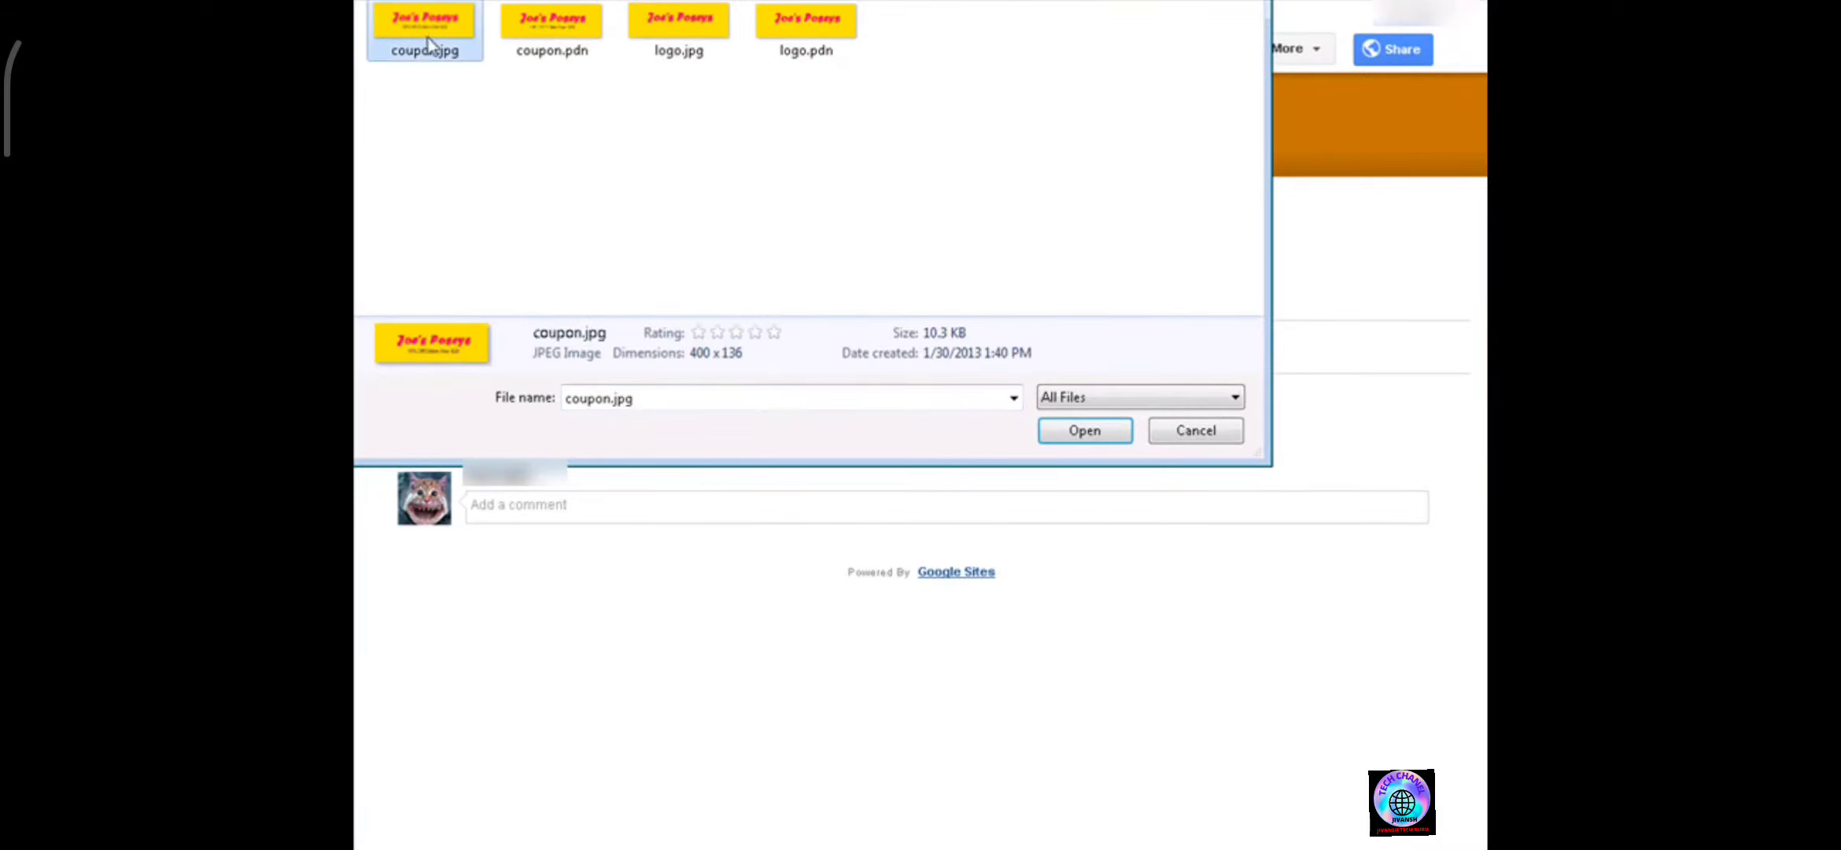
left_click(1078, 431)
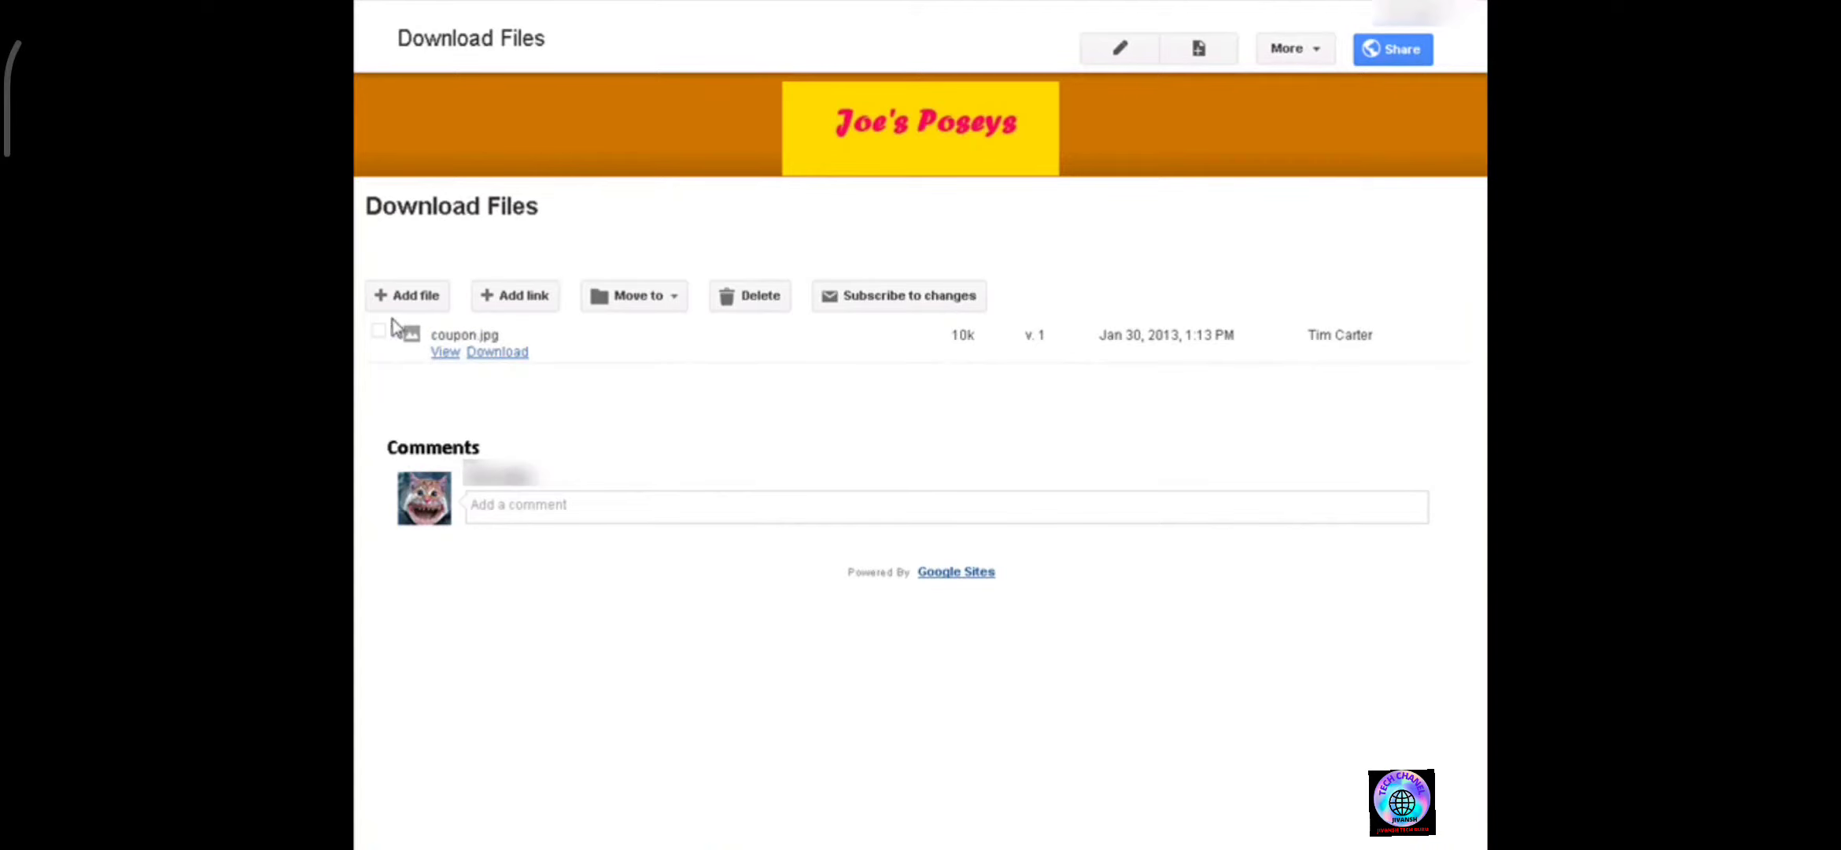
left_click(480, 353)
left_click(521, 299)
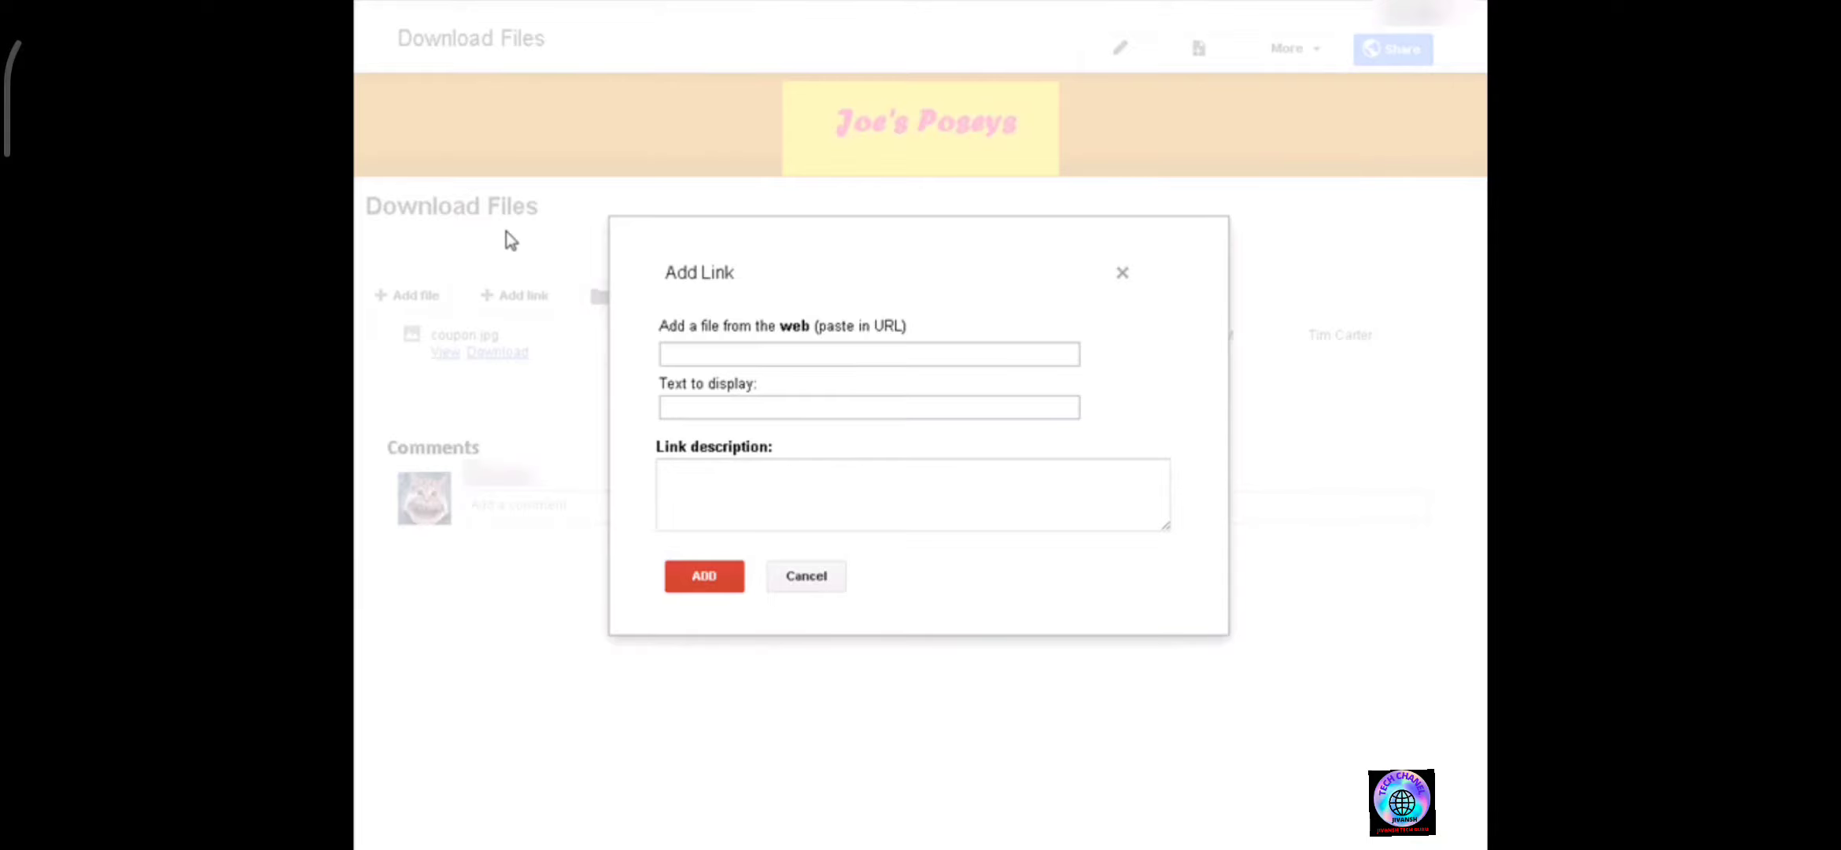
left_click(700, 352)
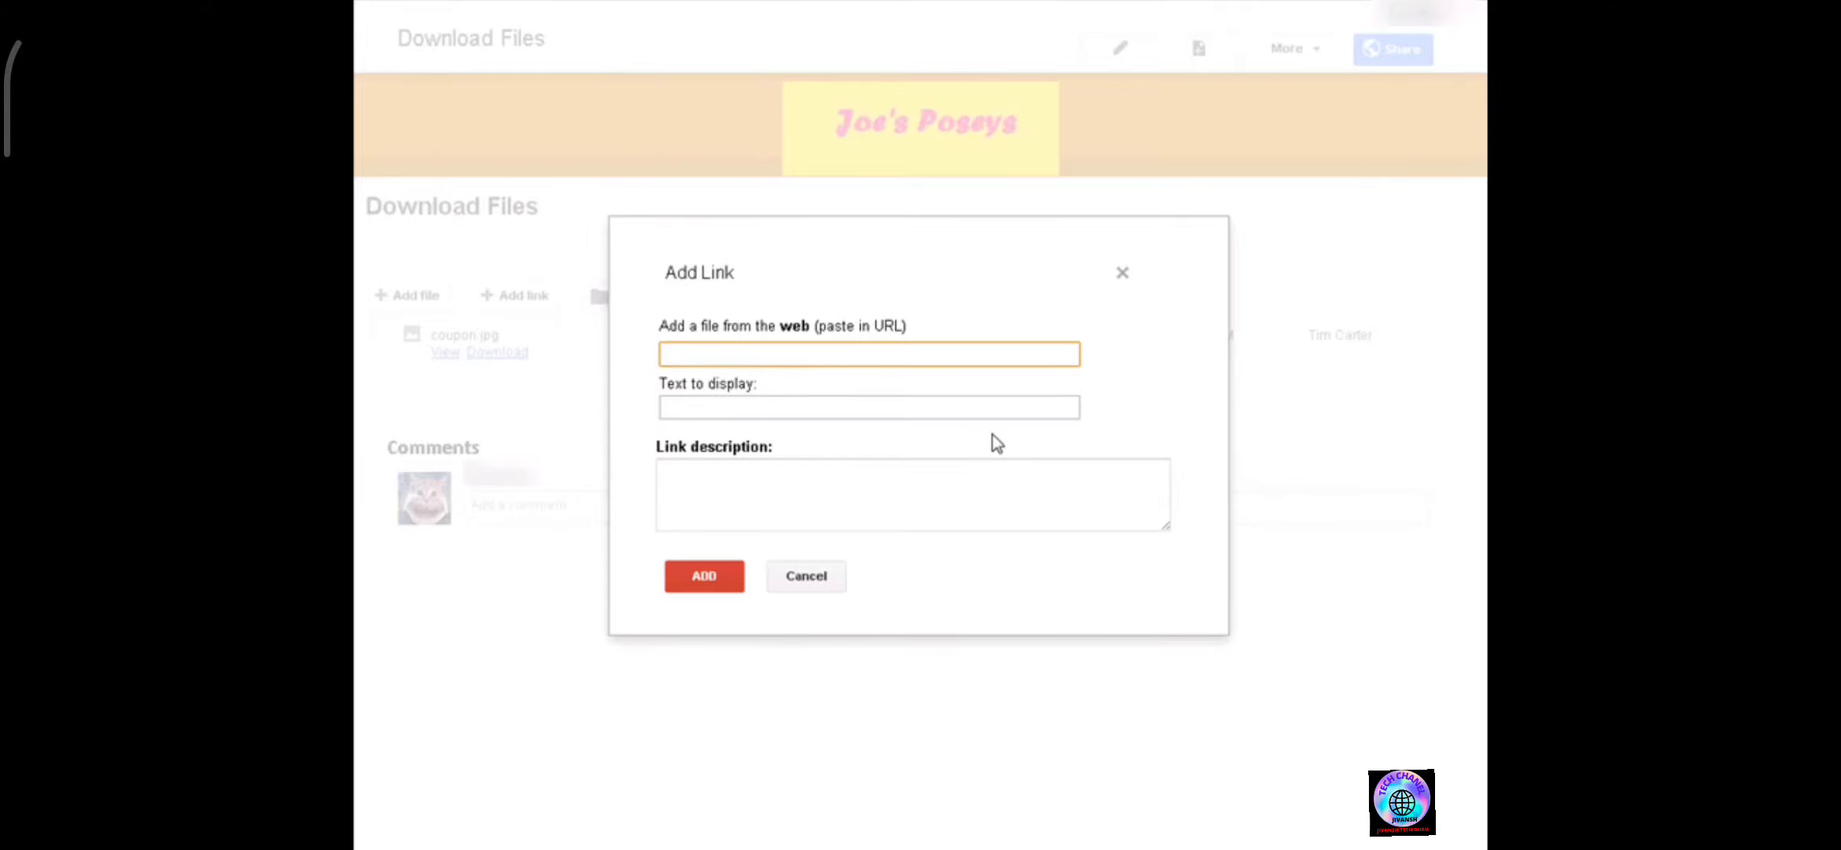
left_click(802, 583)
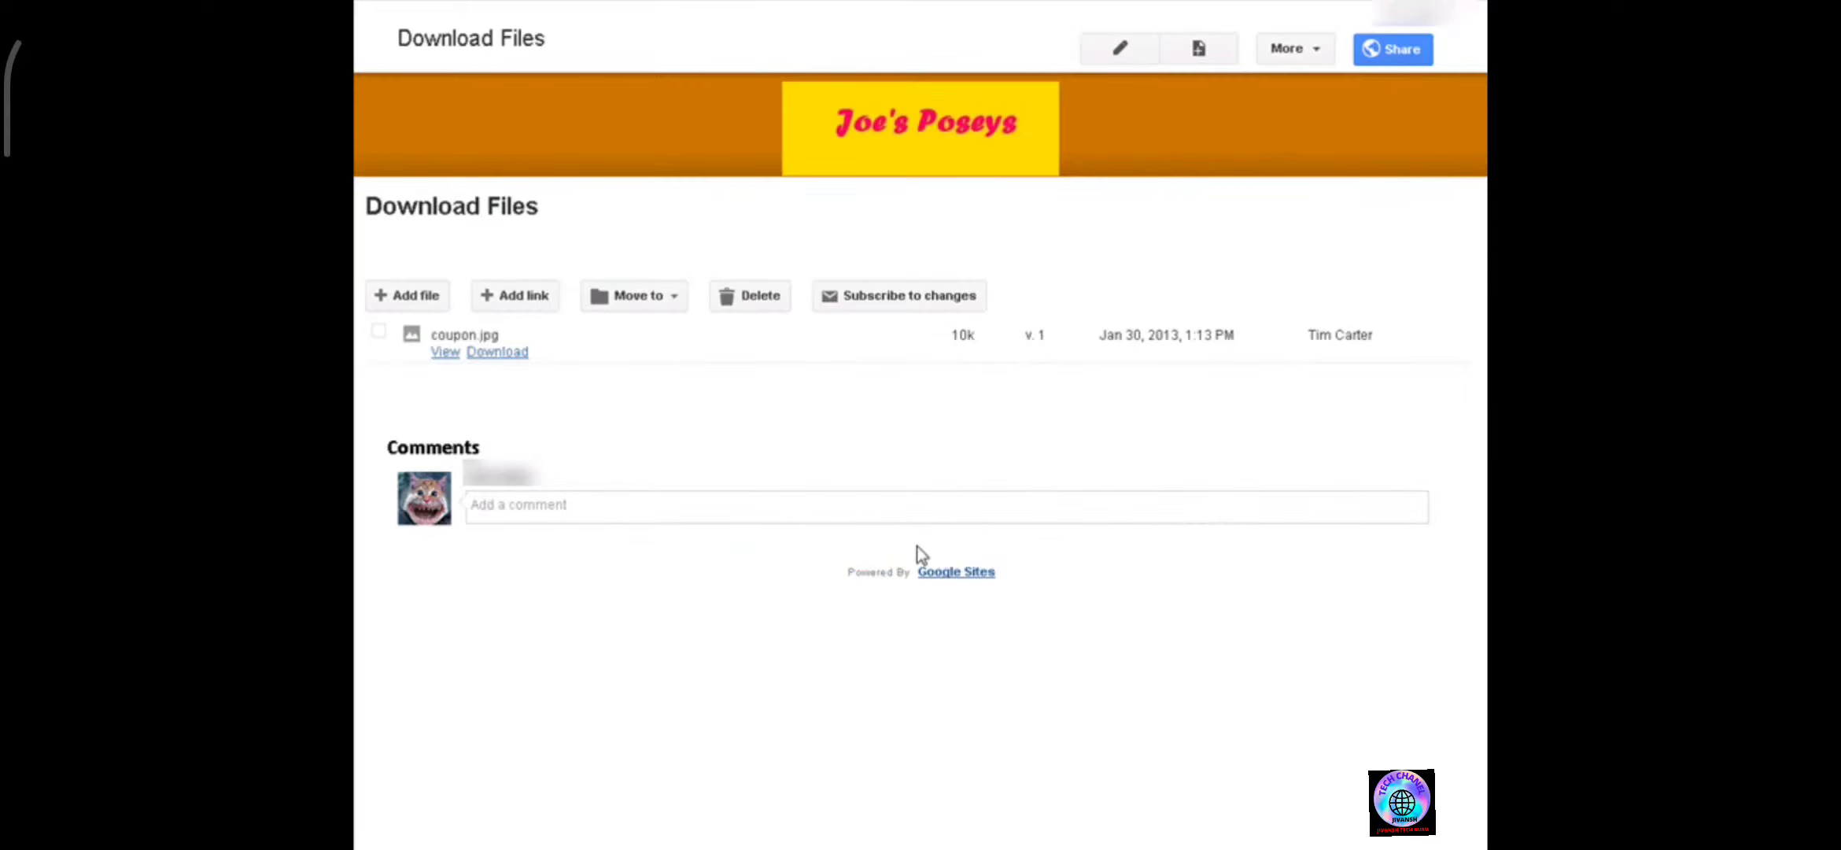
Edit the Download Files page to add the text Below are some files you can download. and save it.
left_click(1138, 50)
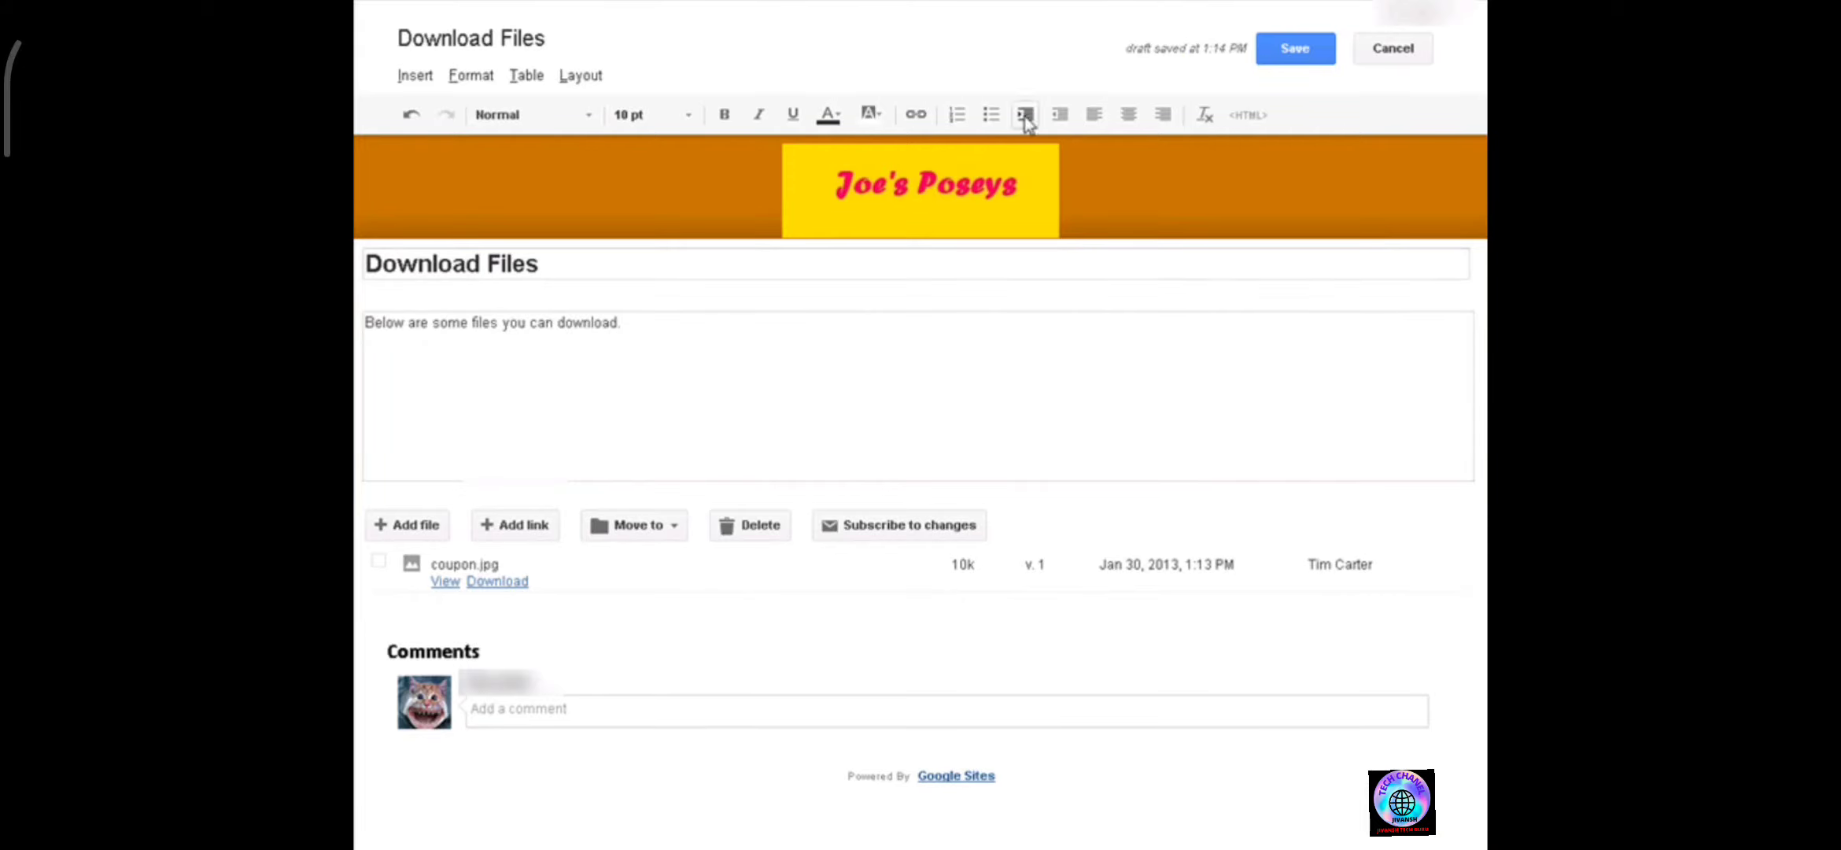
left_click(1298, 50)
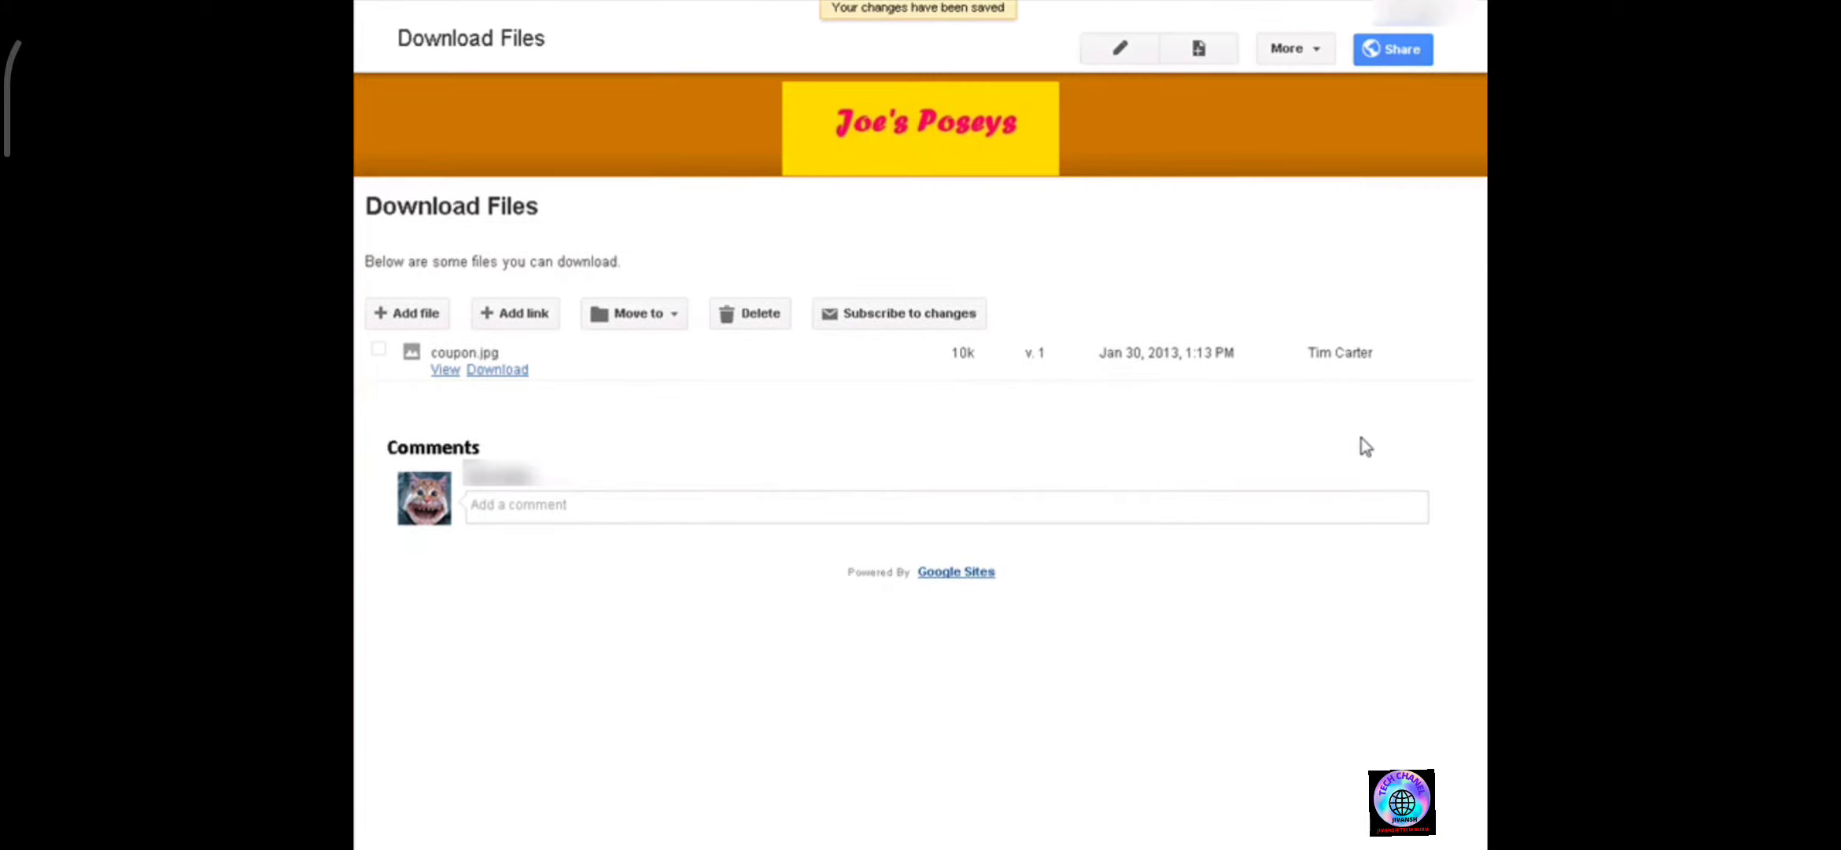
In the Download Files page settings, disable comments and save.
left_click(1322, 47)
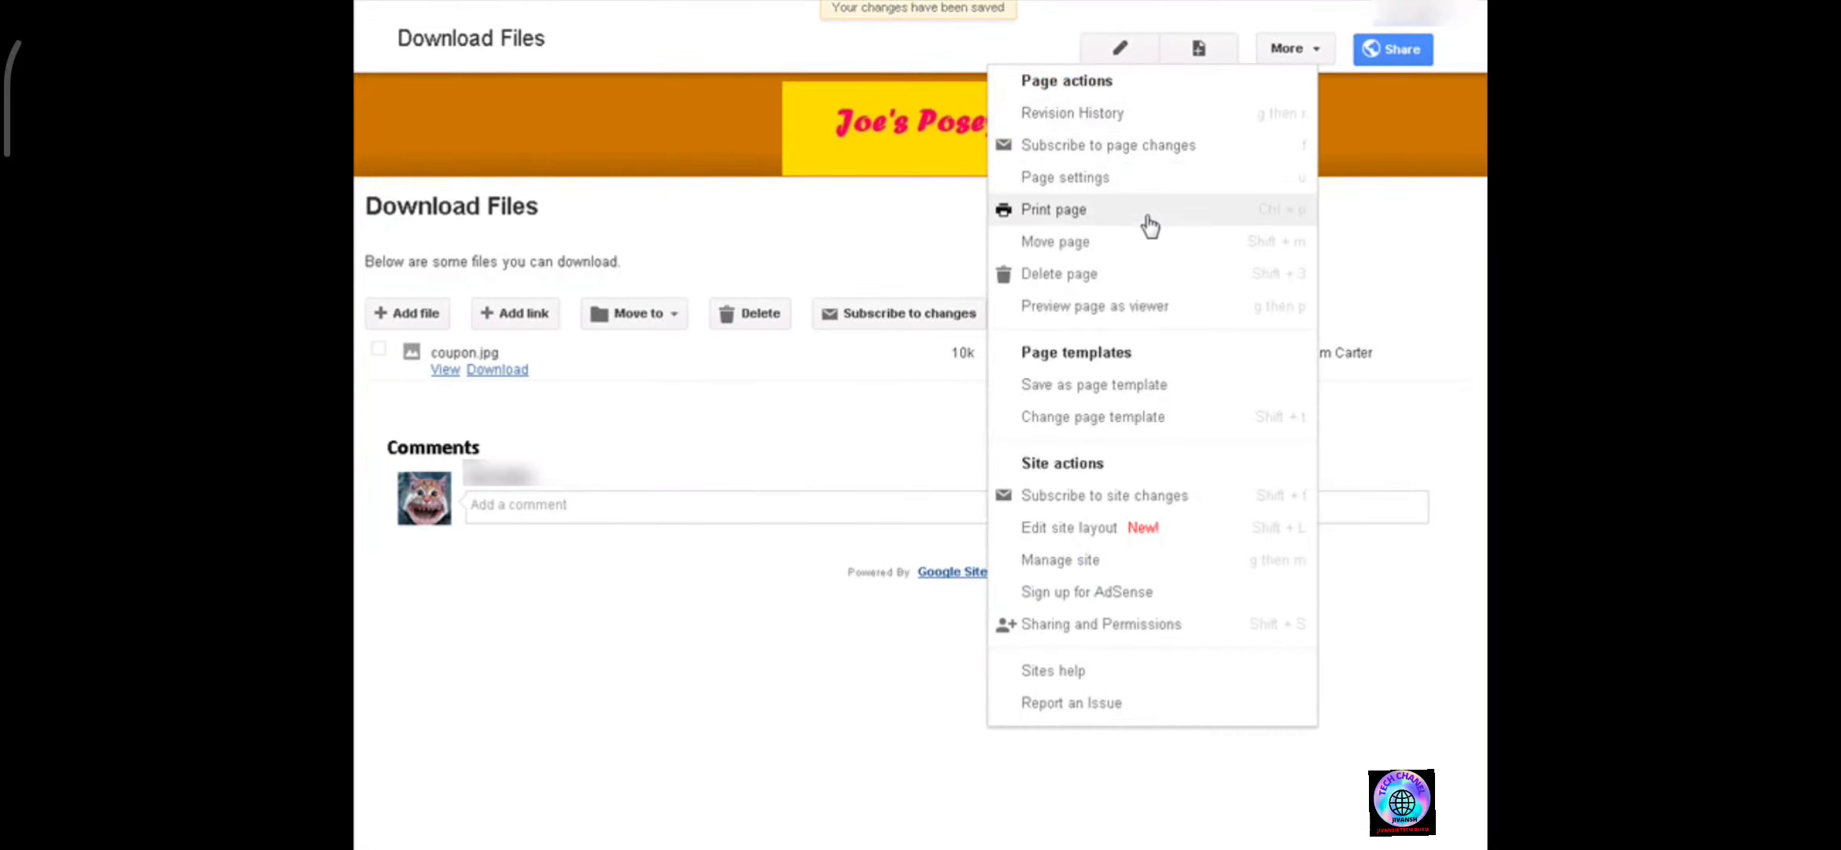
left_click(1122, 187)
left_click(663, 306)
left_click(702, 370)
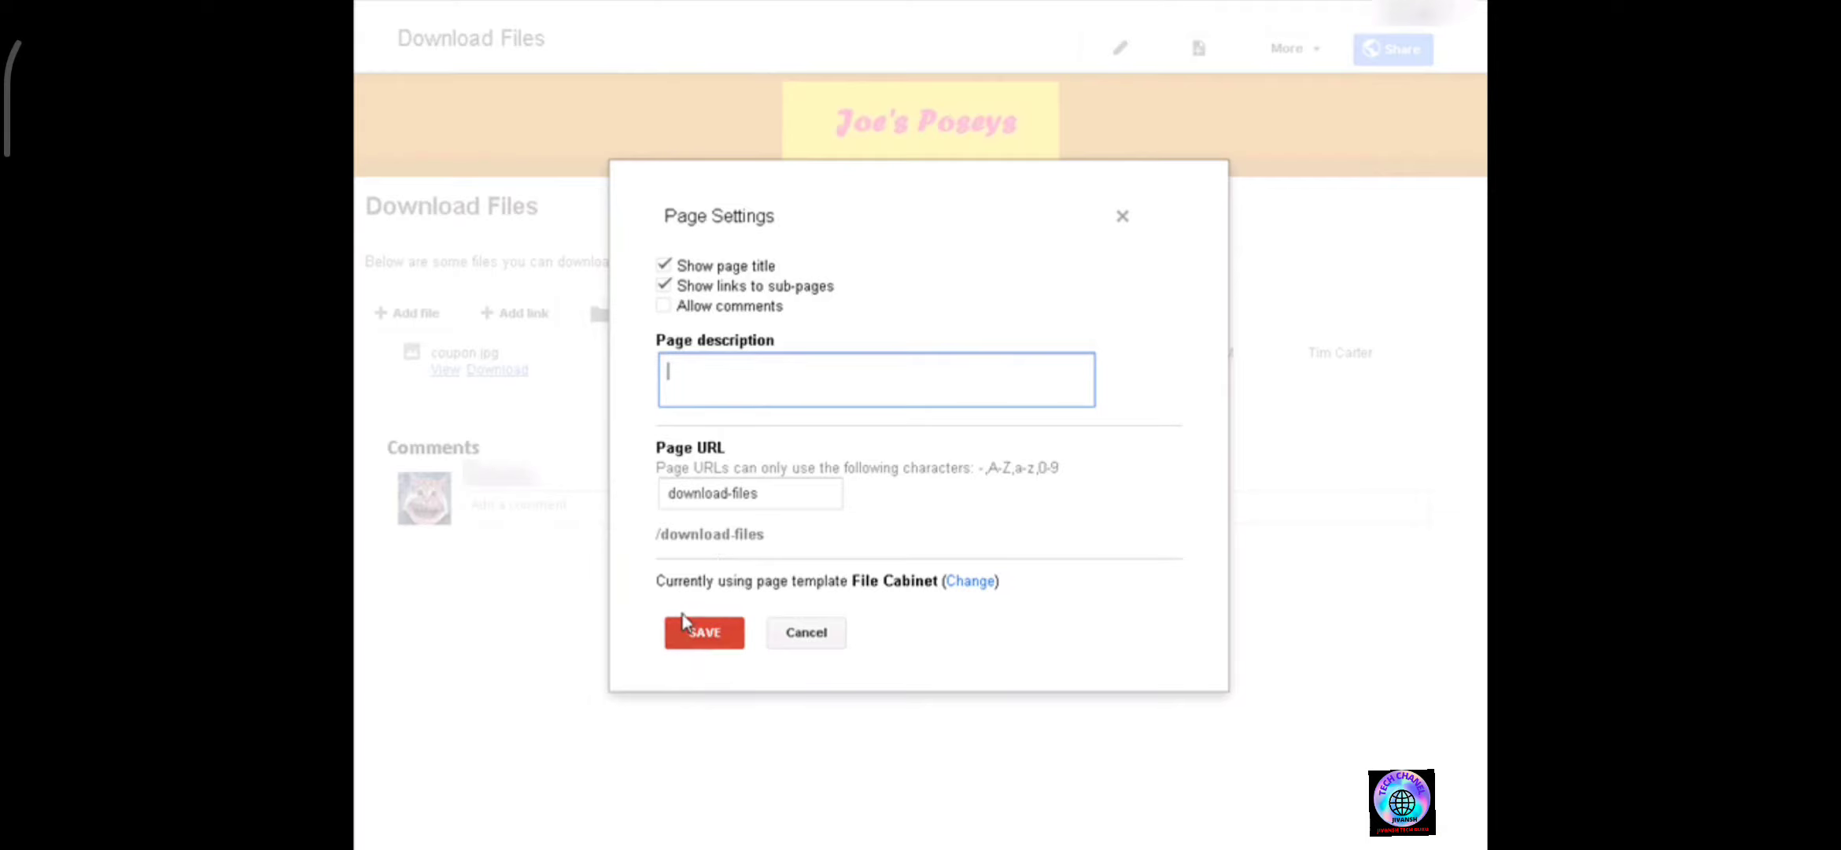
left_click(709, 636)
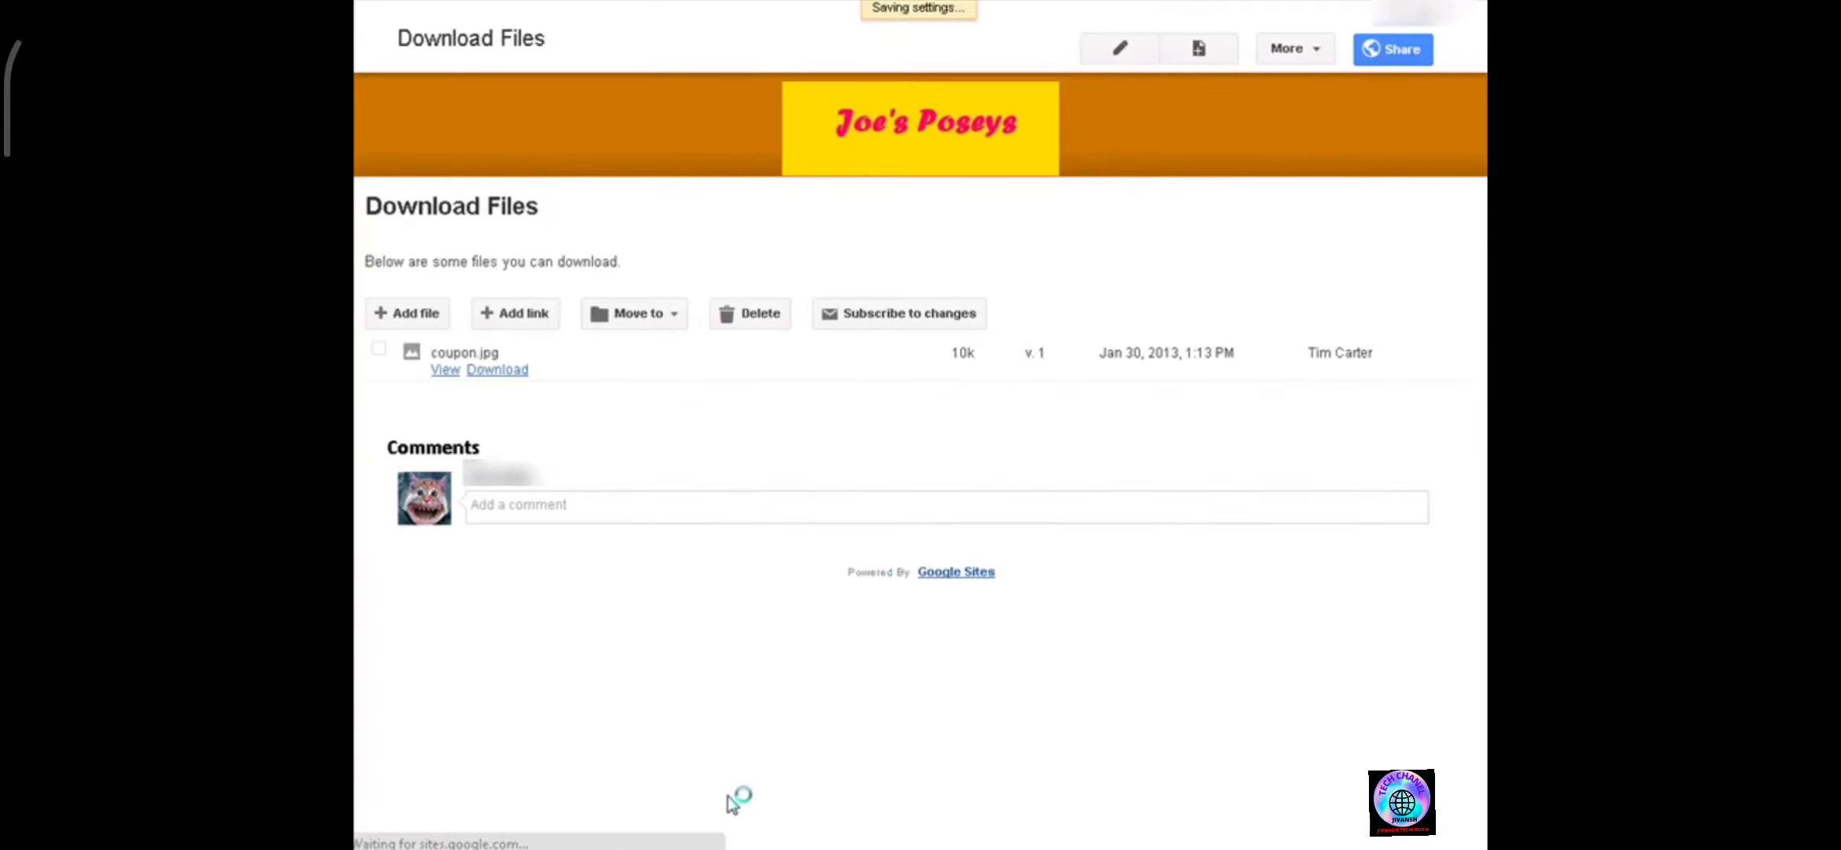